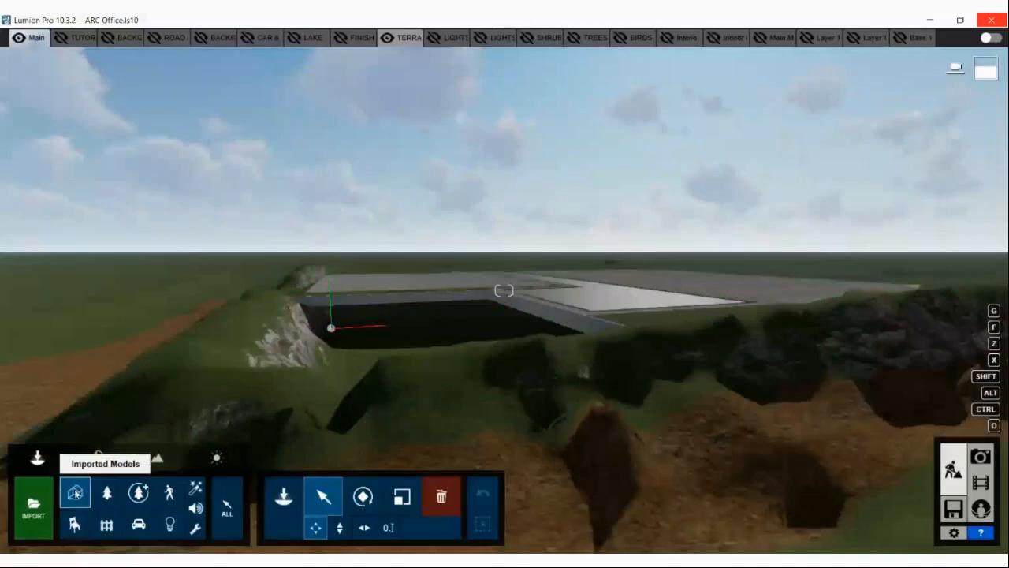
click(97, 458)
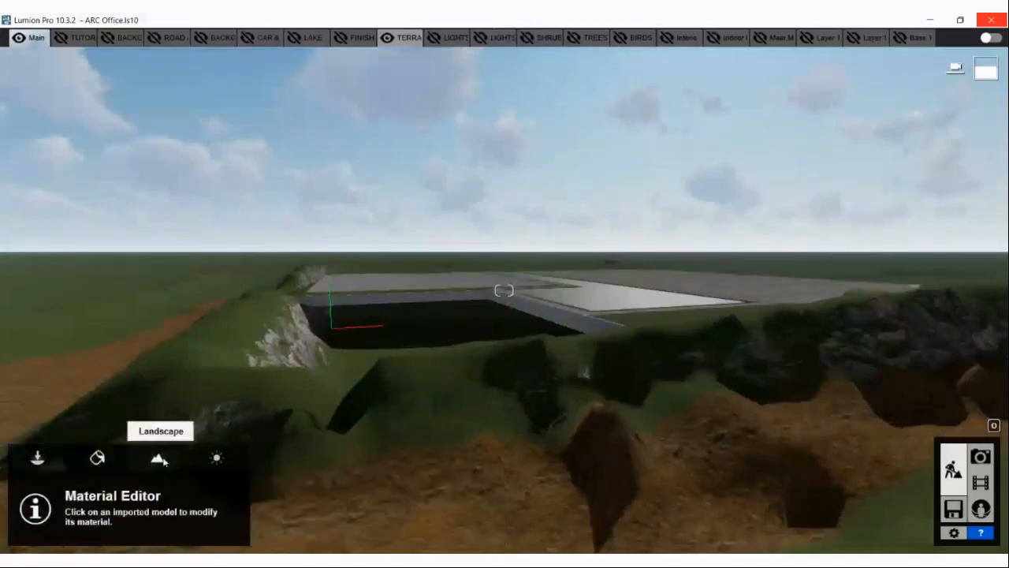
click(216, 458)
click(42, 460)
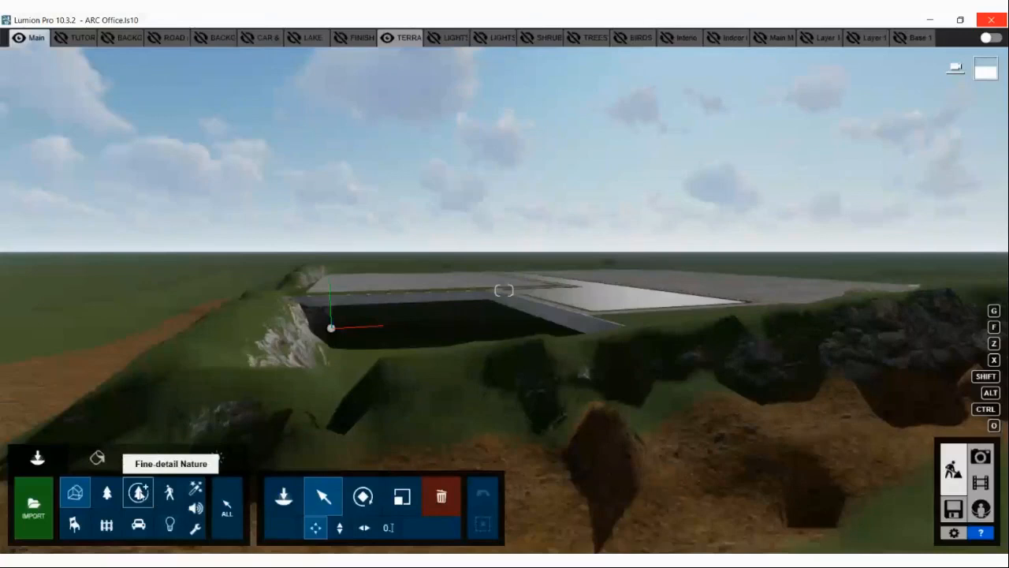
click(95, 461)
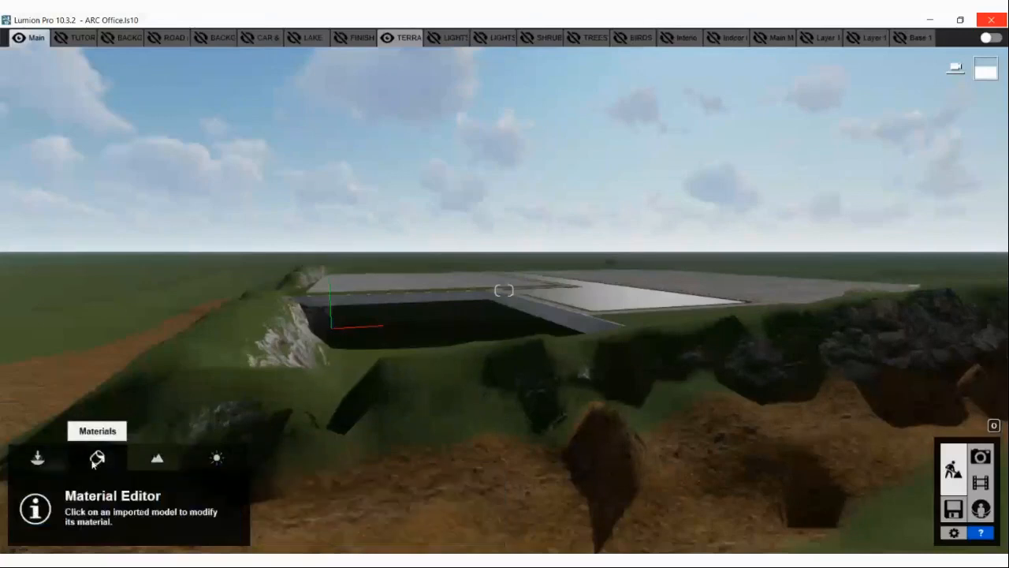
click(157, 458)
click(103, 461)
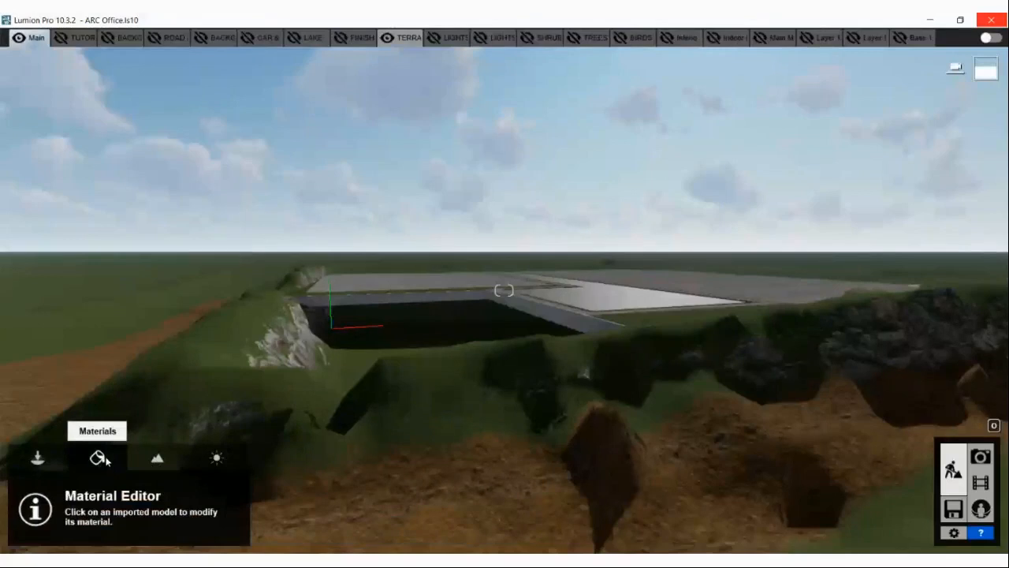
click(157, 457)
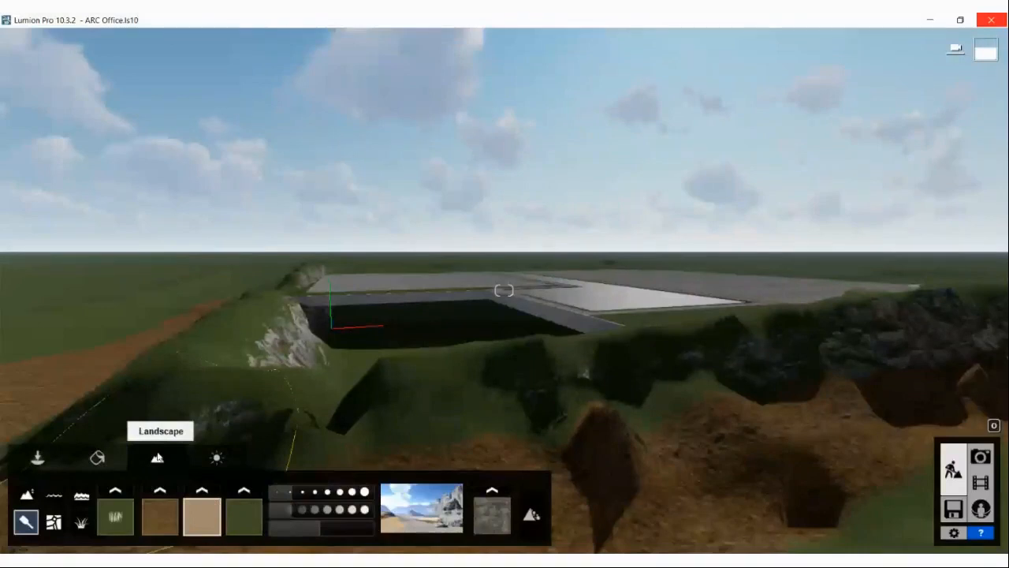
- Turn the scene's sun direction to about east and adjust the sun height slightly
click(217, 458)
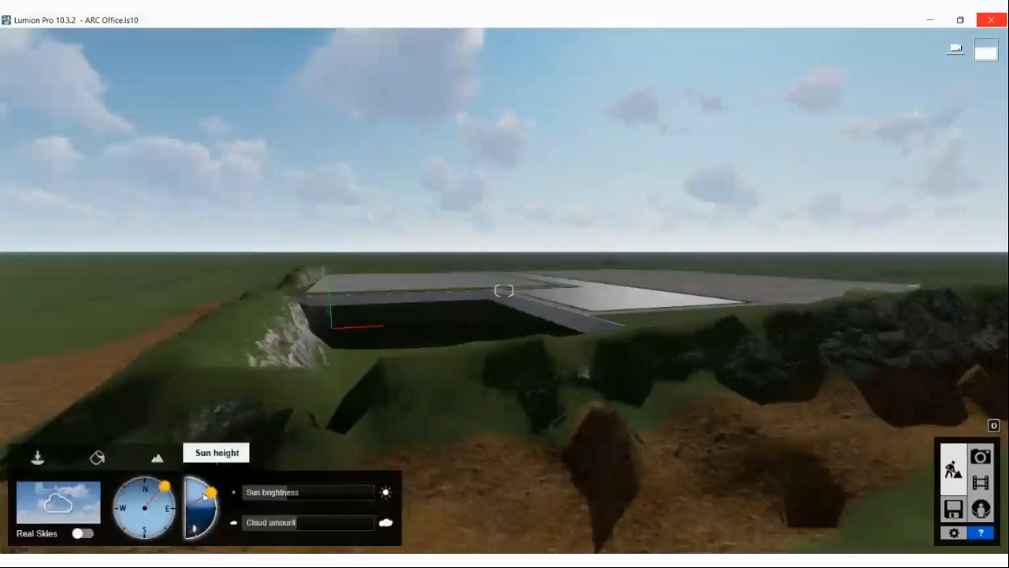
click(114, 489)
click(172, 499)
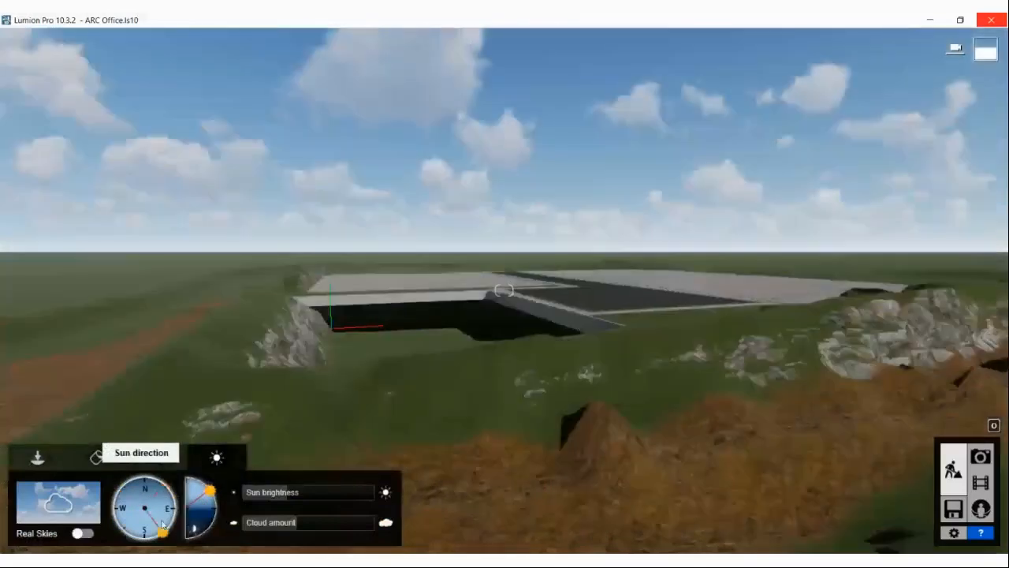
mouse_move(198, 499)
mouse_down()
mouse_move(197, 485)
mouse_move(214, 486)
mouse_up()
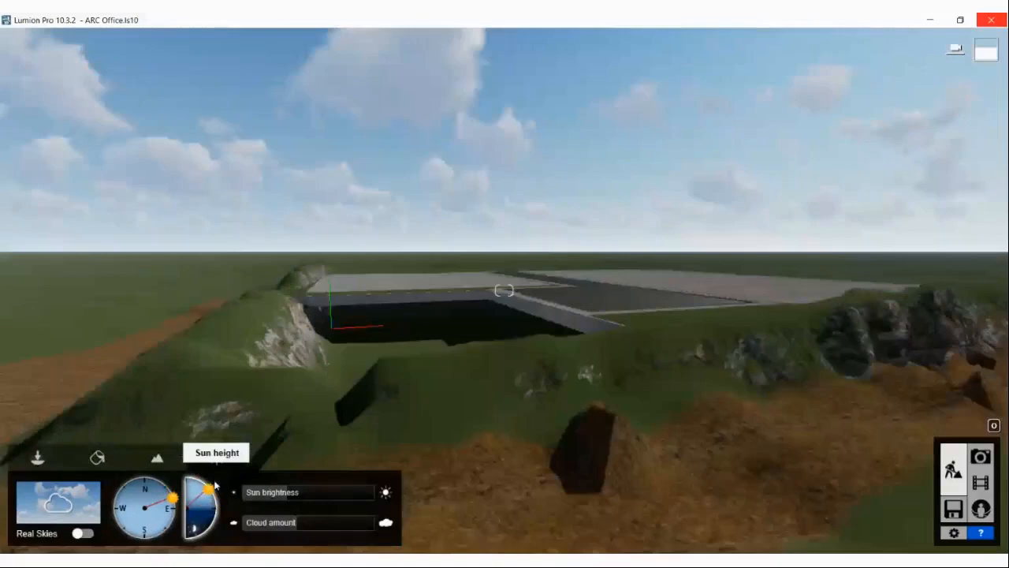
- Start importing a new model from the imported models library
click(49, 461)
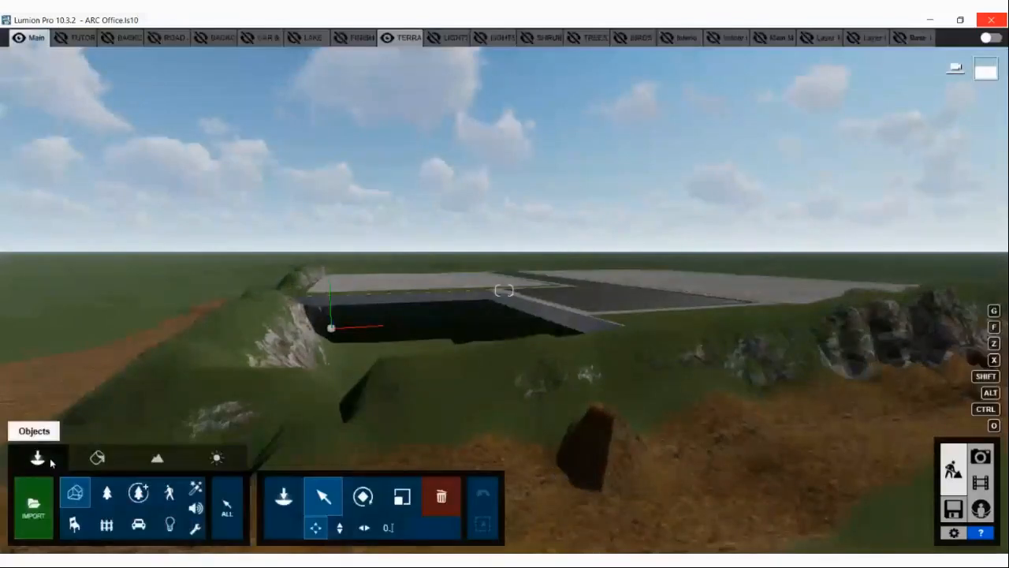
click(268, 501)
click(75, 493)
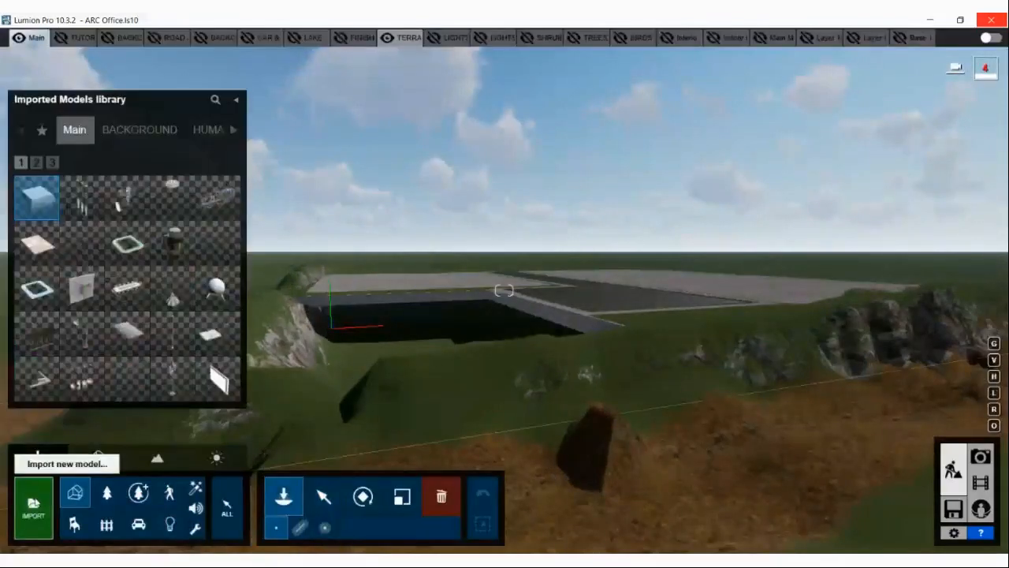
click(33, 504)
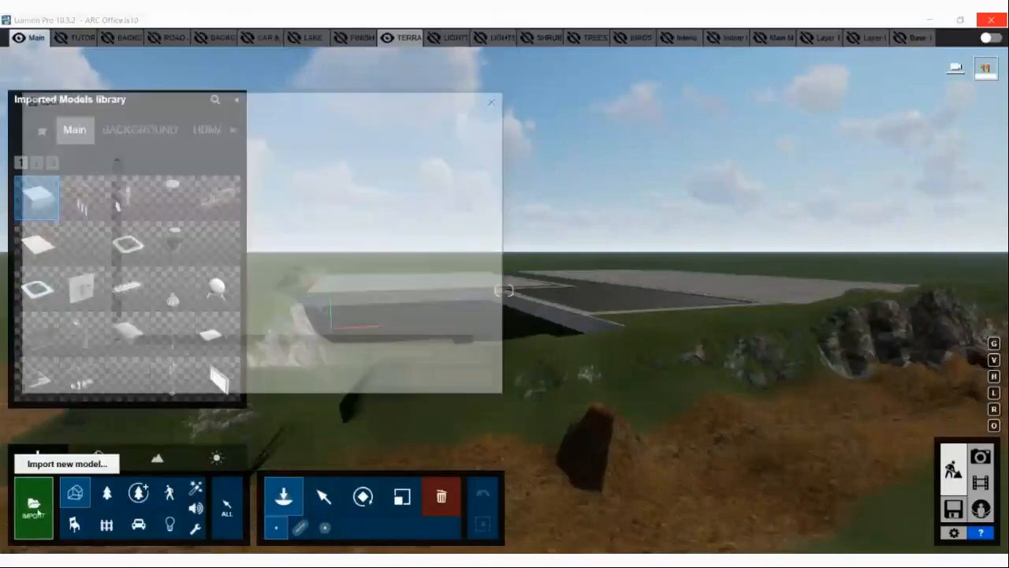
- Choose arC 12.skp from the Arc Sketch folder inside 1Data on drive D and import it under the model name arC 1222
click(60, 312)
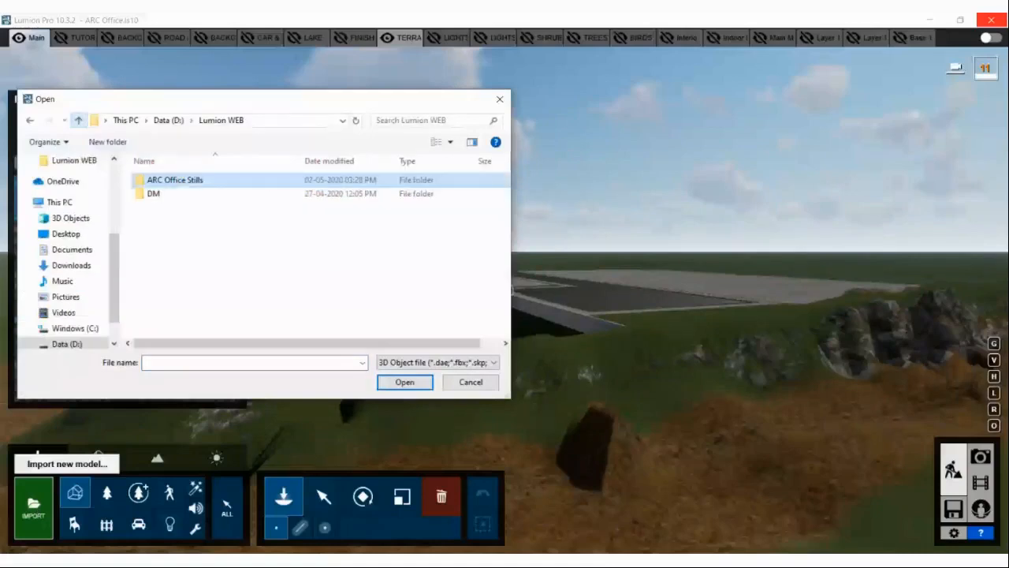
click(78, 119)
click(157, 194)
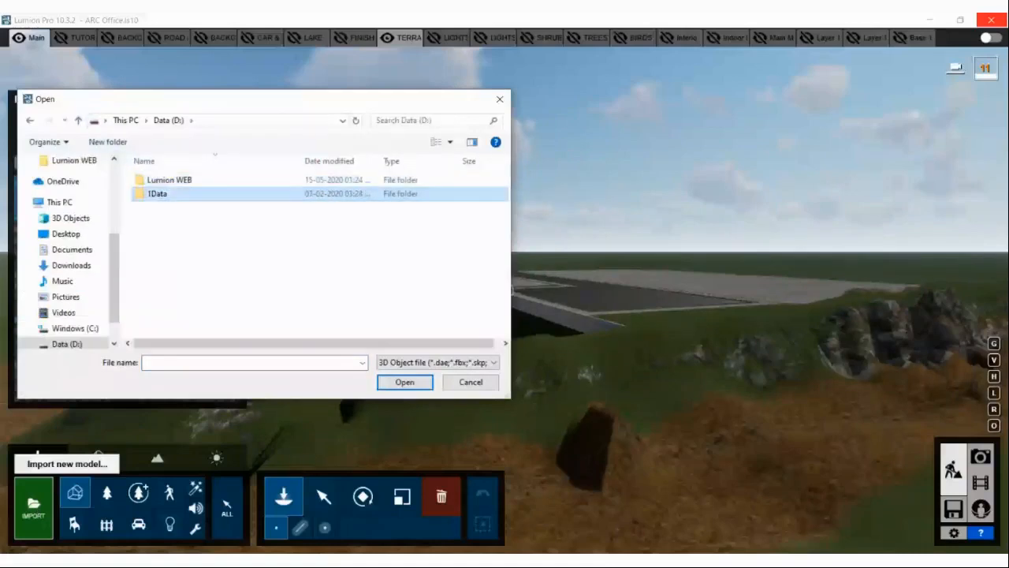
double_click(157, 194)
double_click(172, 180)
double_click(172, 180)
double_click(168, 208)
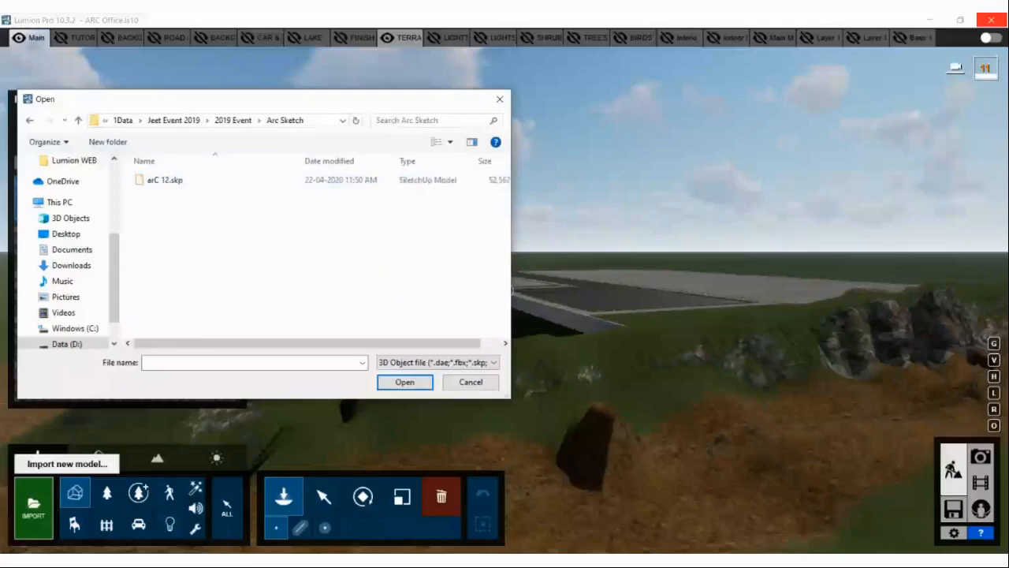
click(165, 180)
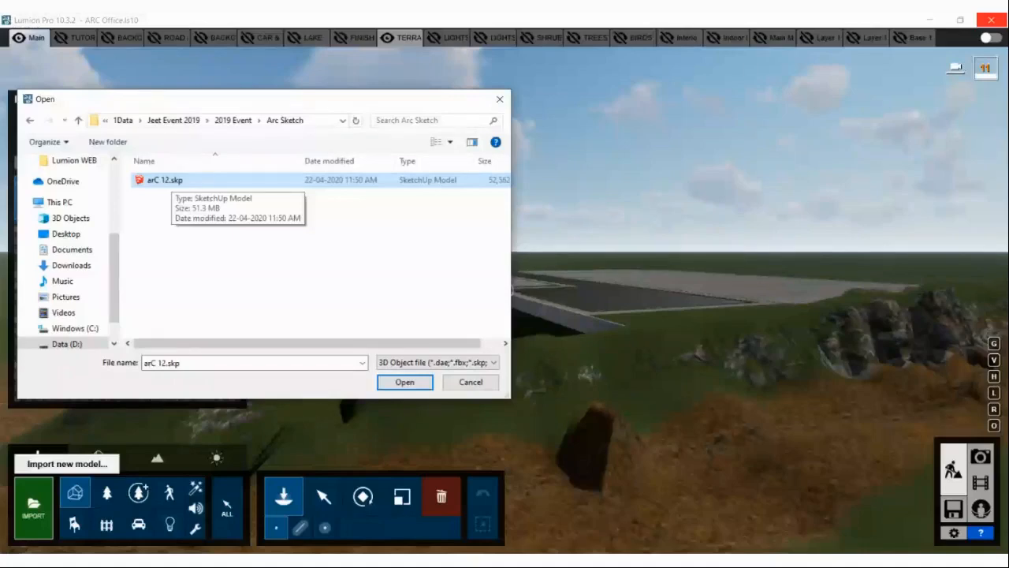
click(404, 382)
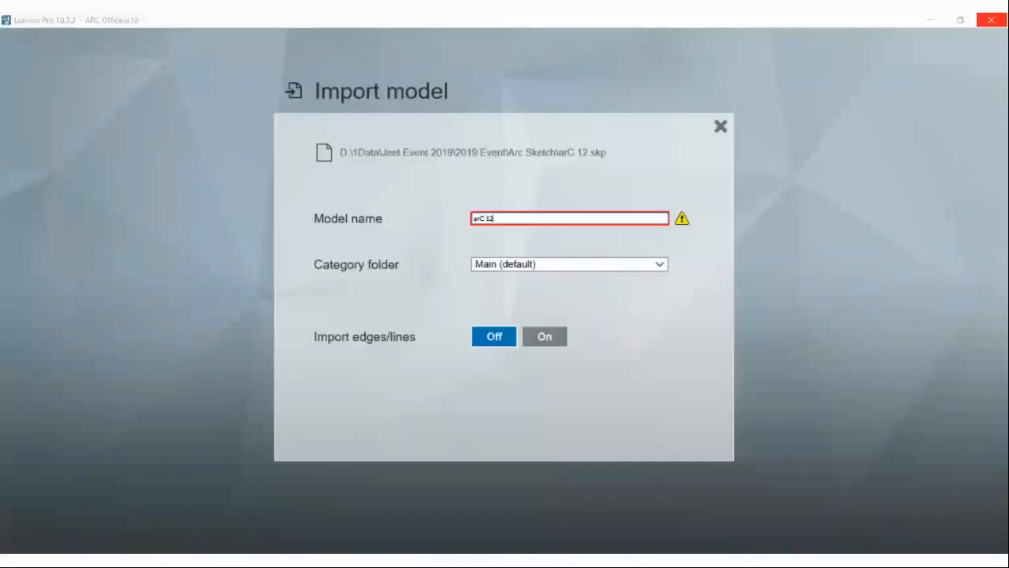
text(2)
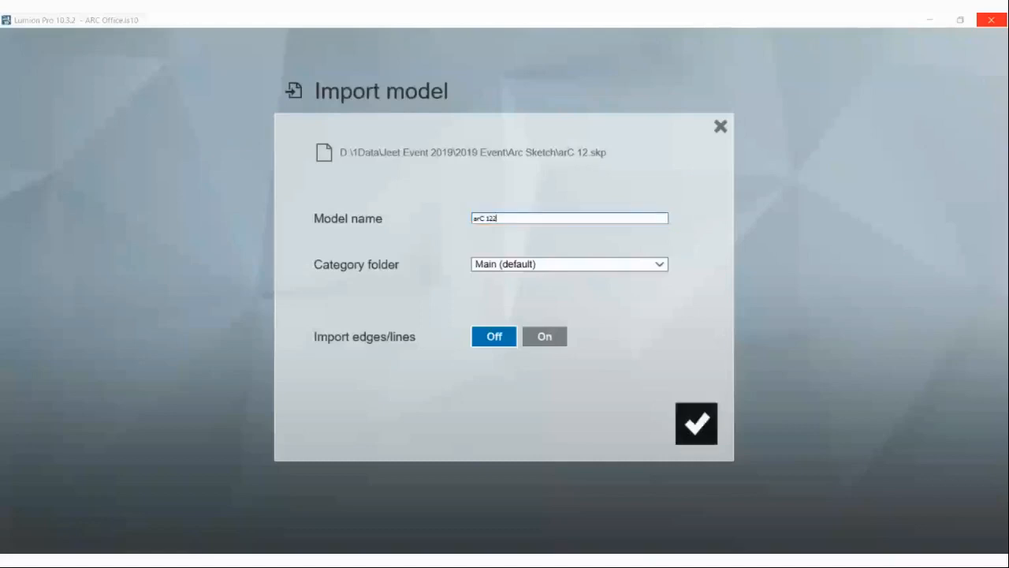
click(696, 418)
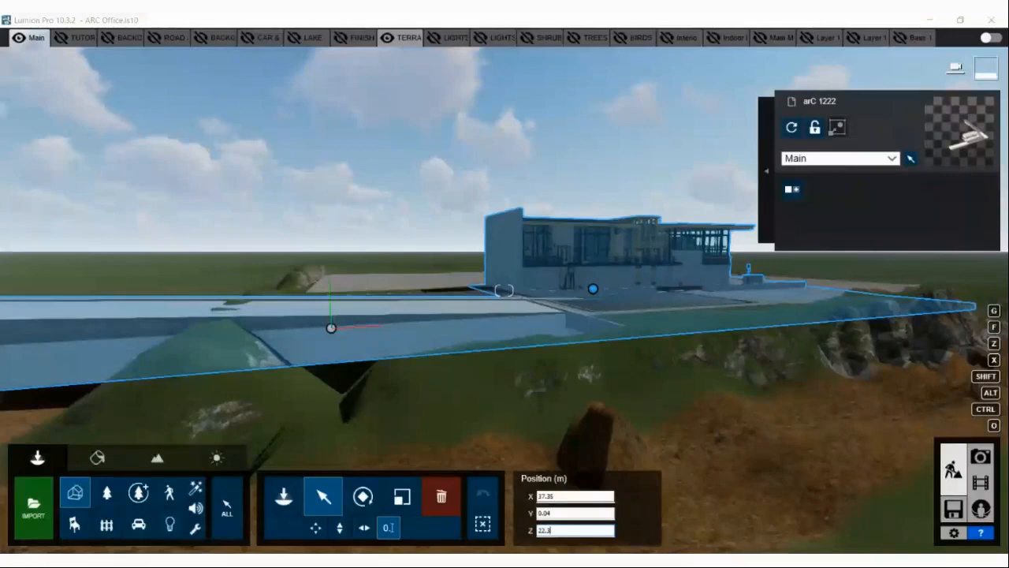
- Set the placed arC 1222 model's X position to 15.04 m and its Y position to 2.21 m
double_click(547, 496)
key(BackSpace)
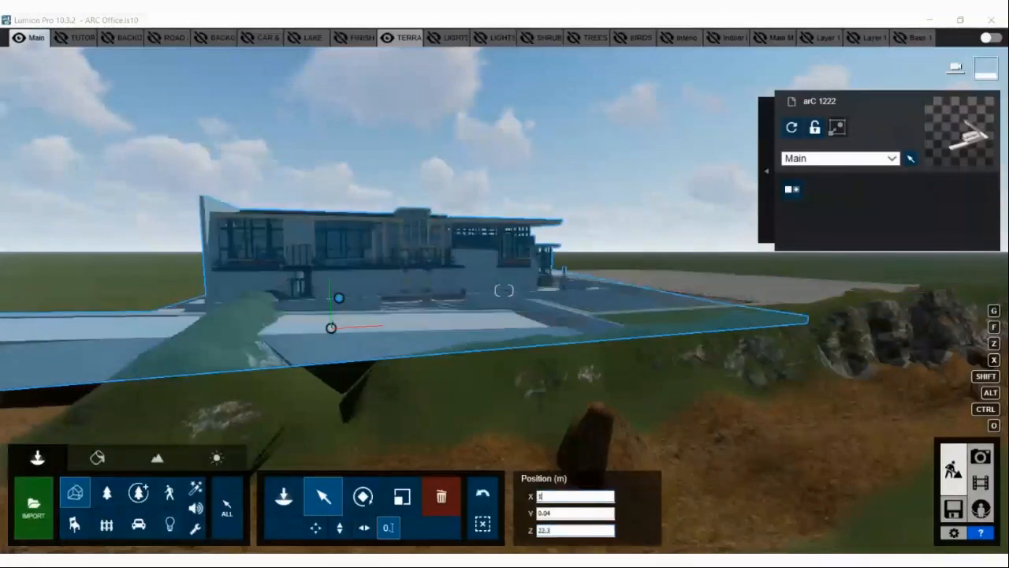
text(15)
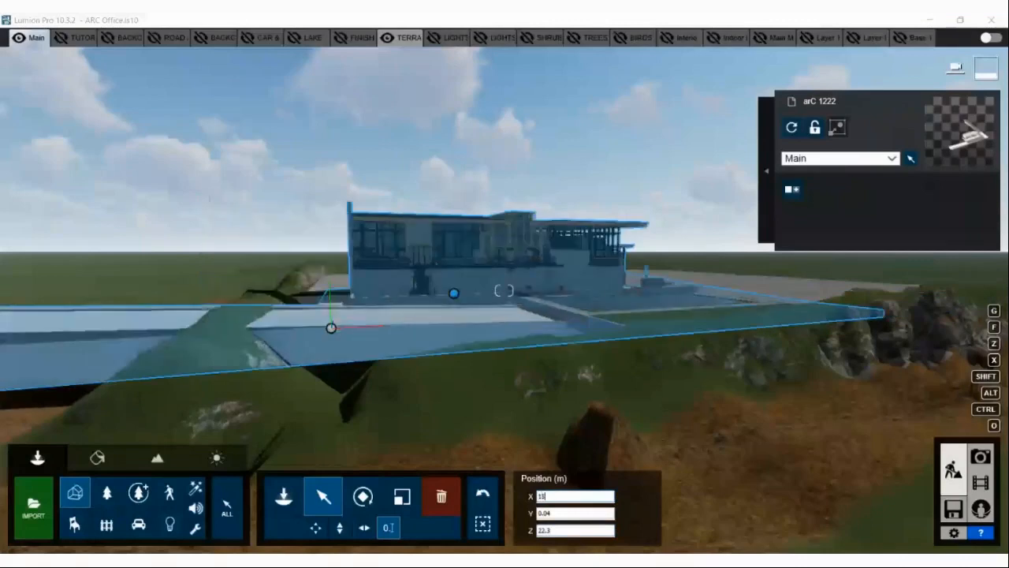
text(.4)
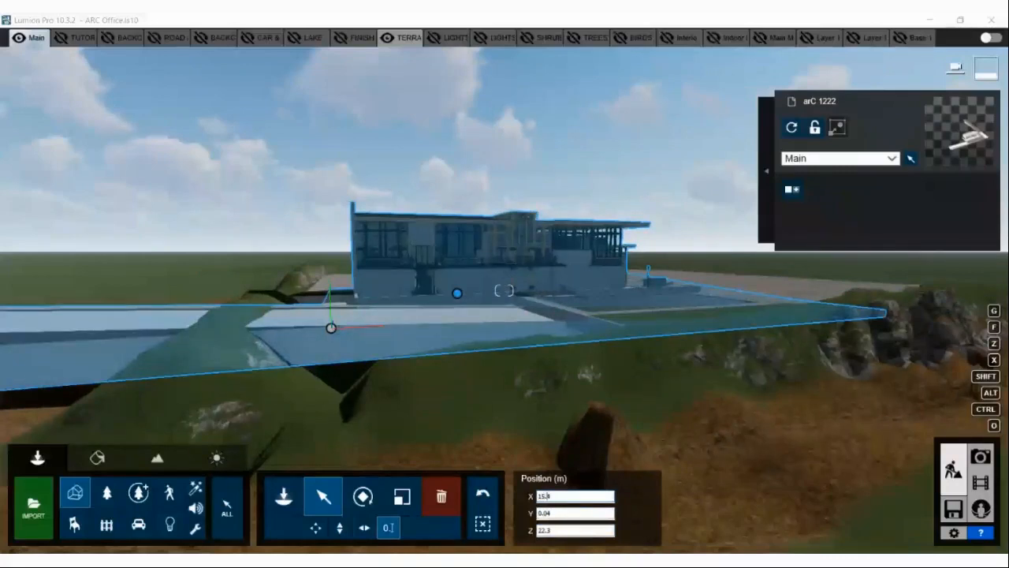
text(0)
key(Tab)
text(0)
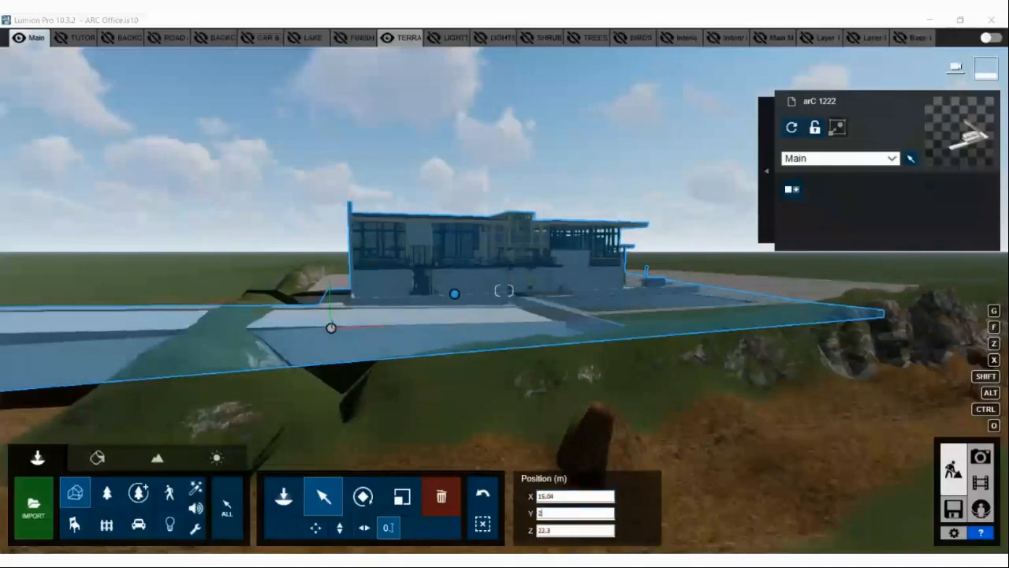
text(.21)
- Set the arC 1222 model's Z position to 44.45 m
key(Tab)
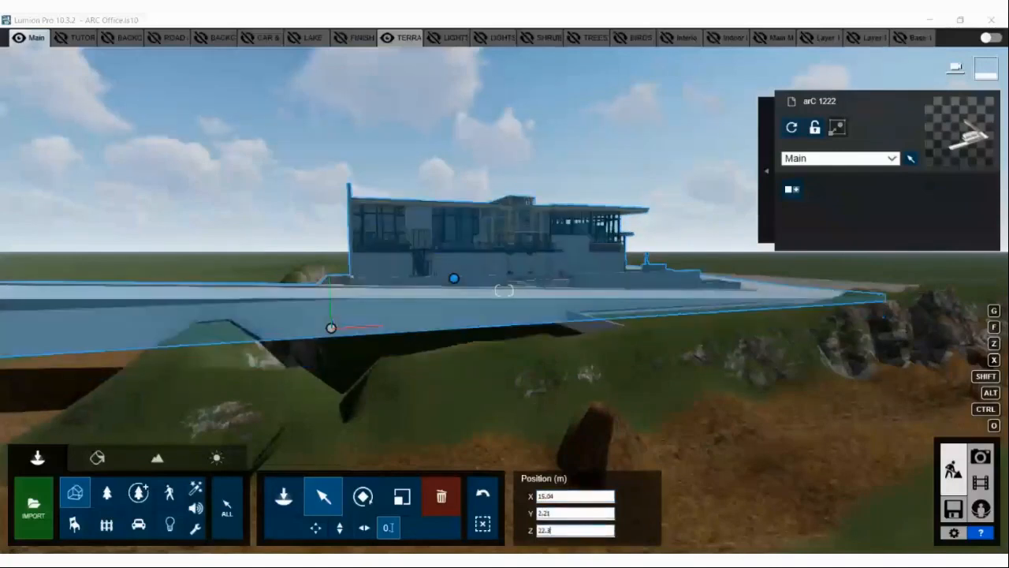
key(BackSpace)
key(BackSpace)
key(BackSpace)
key(BackSpace)
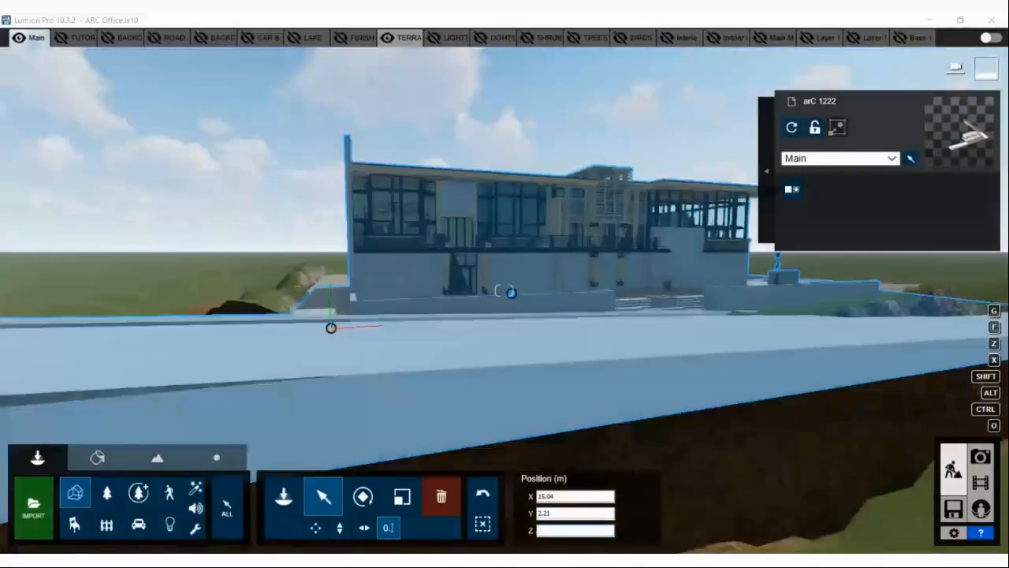
text(44)
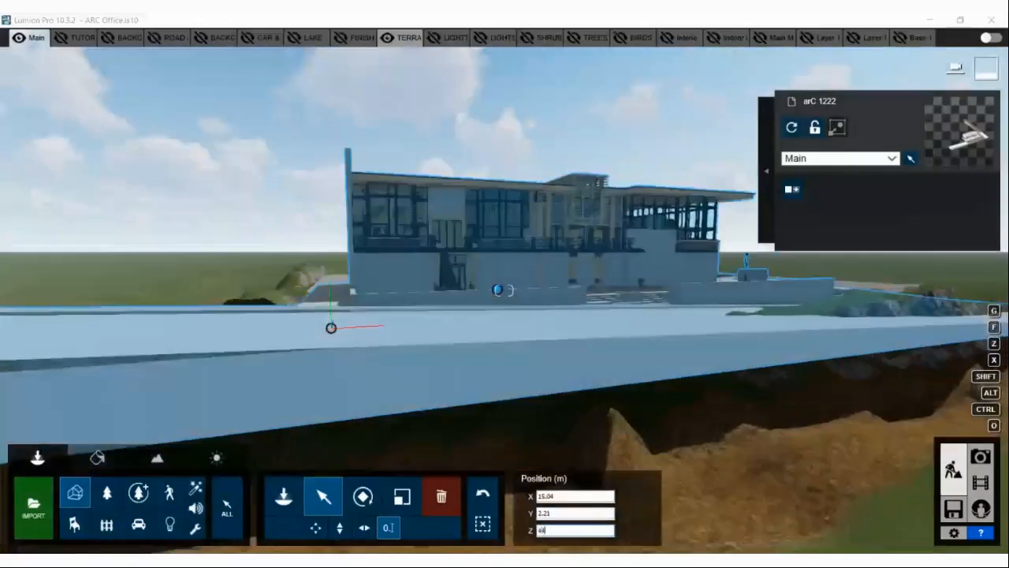
text(.45)
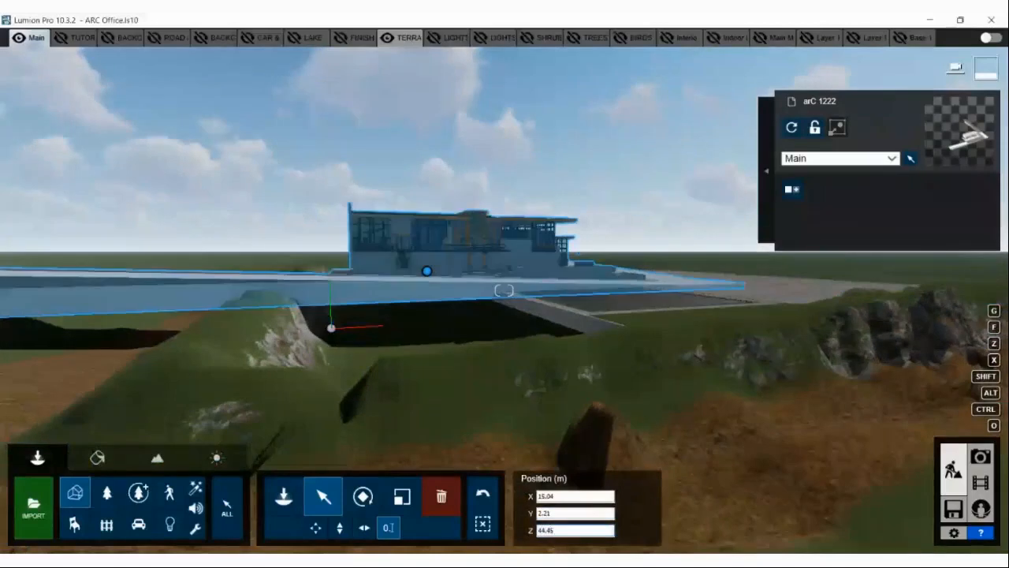
key(Return)
- Rotate the arC 1222 model roughly a quarter turn so its pool side faces the camera, and clear the selection
click(364, 501)
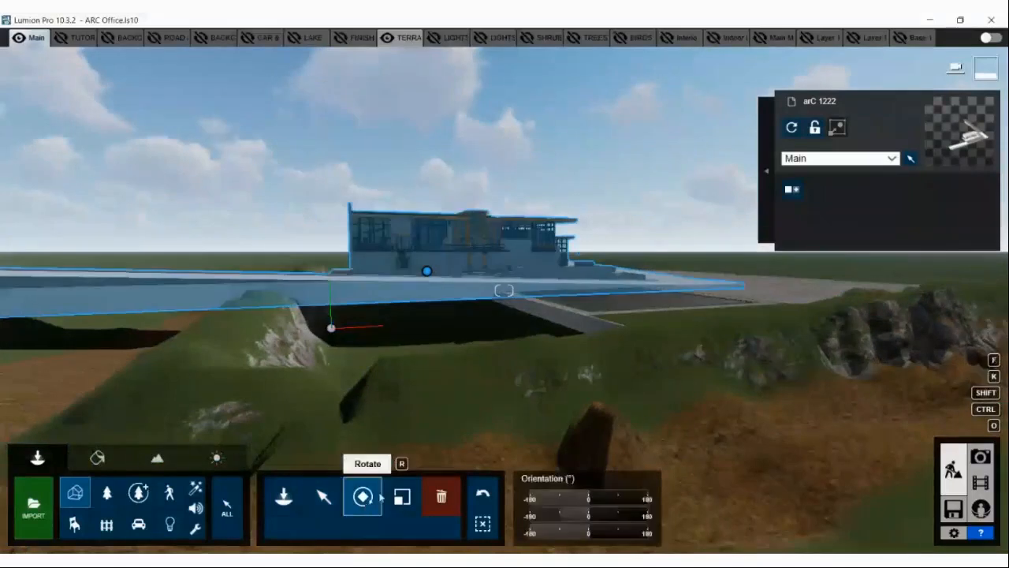
drag(588, 499, 561, 503)
click(482, 523)
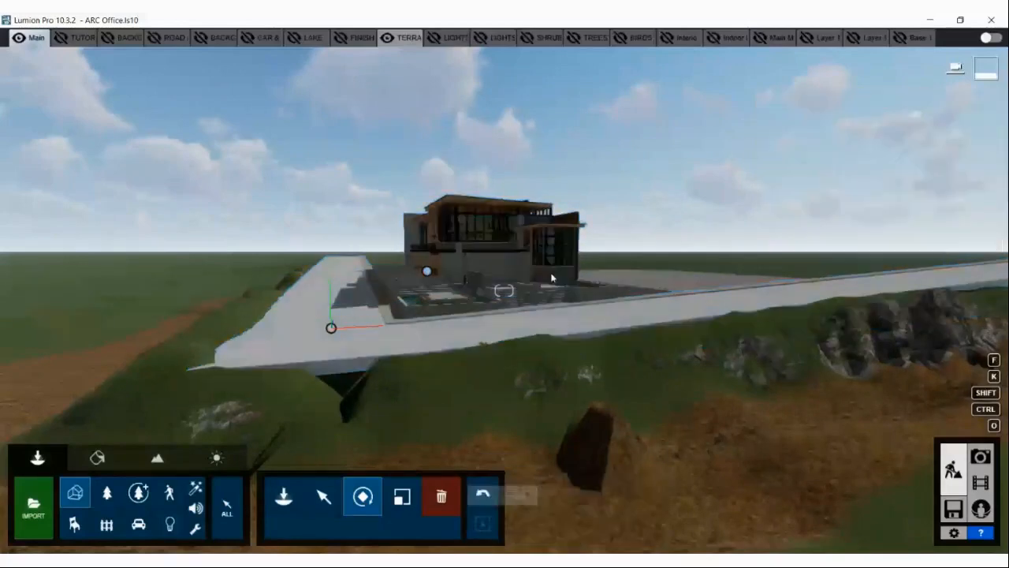
- Set the sun direction to about south-southwest so sunlight falls on the front of the building
key(w)
key(w)
key(w)
key(w)
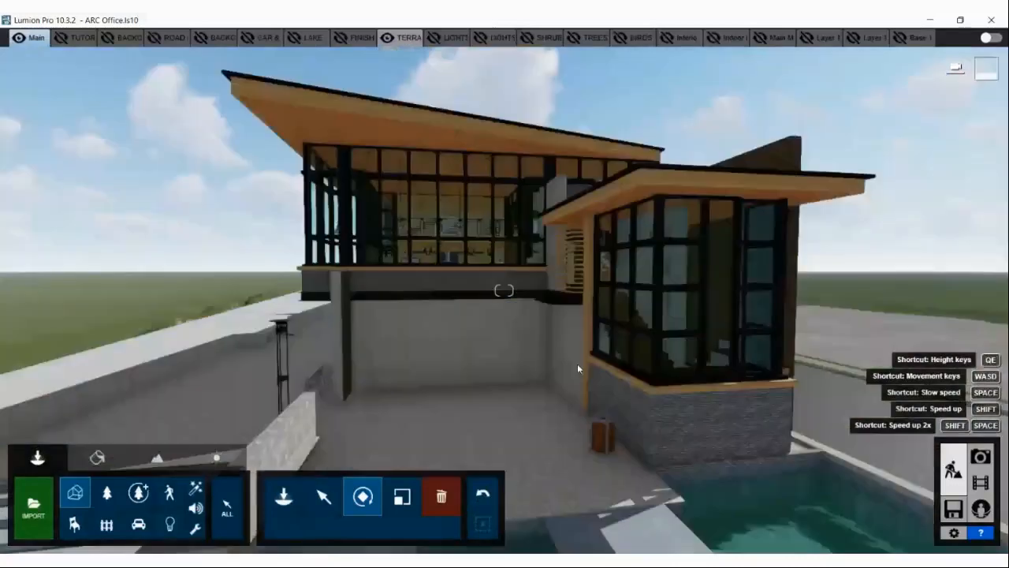
key(w)
right_drag(577, 368, 576, 345)
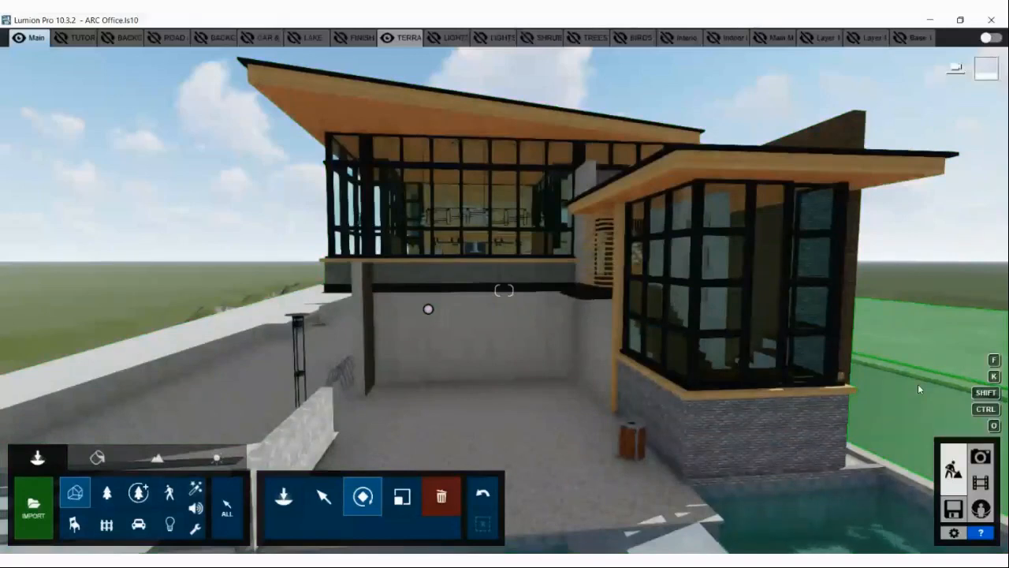
click(216, 458)
drag(146, 505, 143, 522)
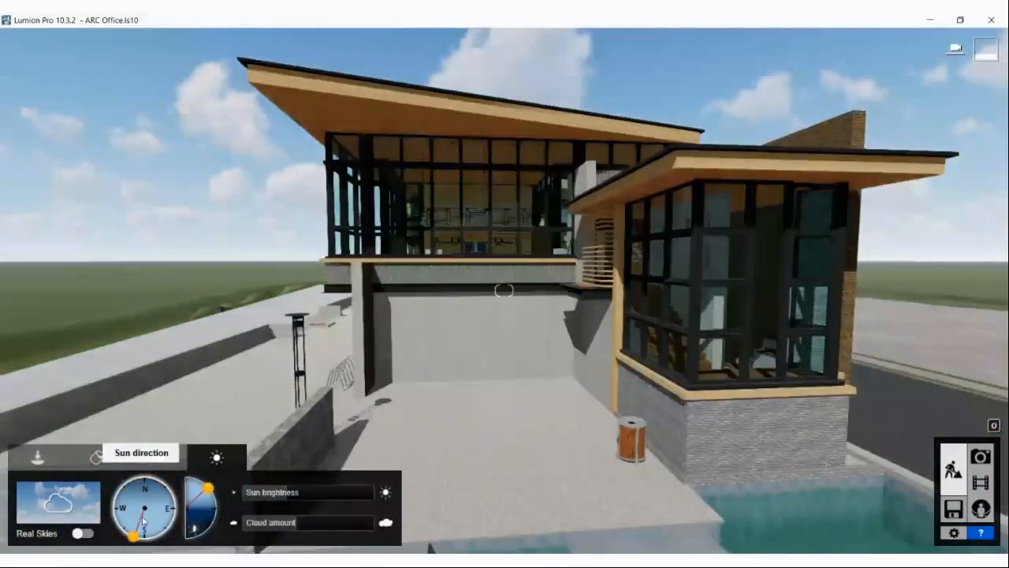
- Examine the building's front steps, terrace and pool from a distance and up close
scroll(440, 407, down, 3)
scroll(442, 409, down, 3)
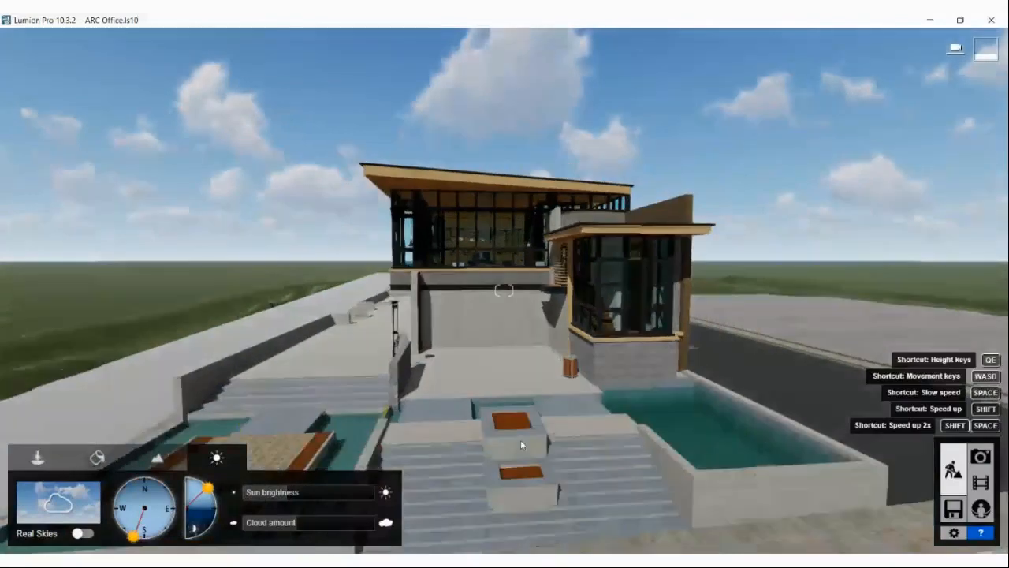
scroll(482, 425, down, 2)
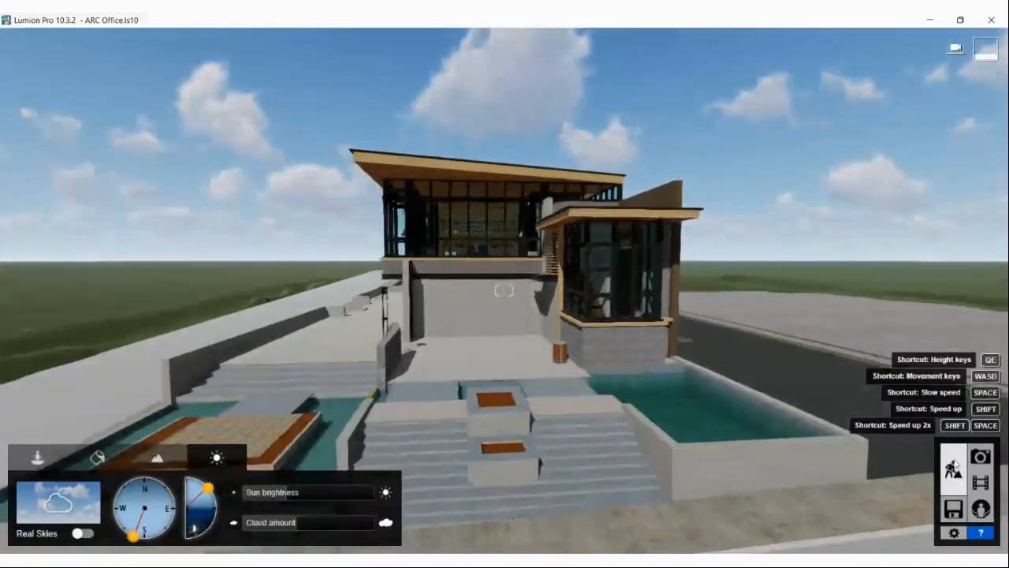
middle_drag(435, 358, 560, 372)
right_drag(561, 372, 520, 363)
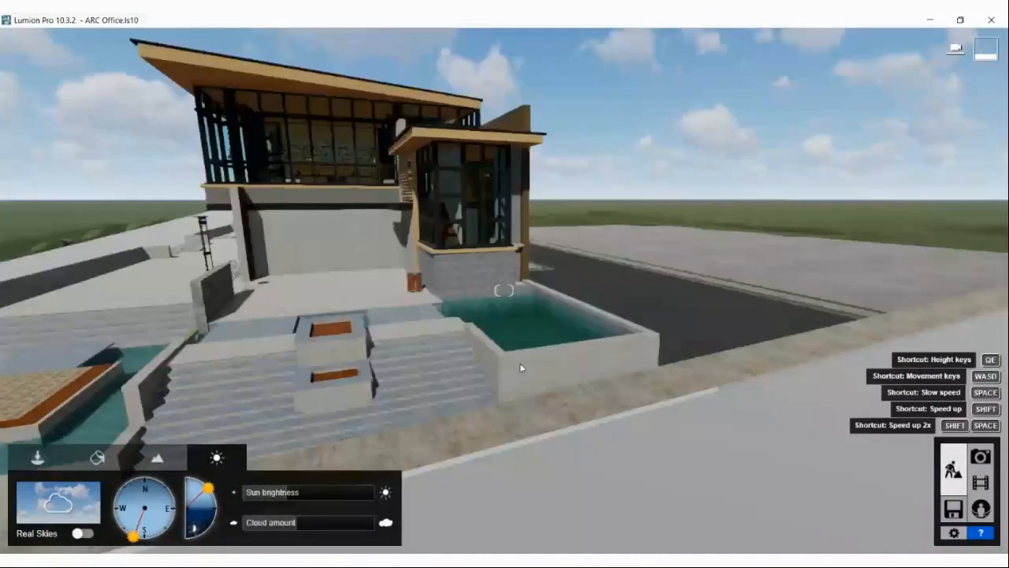
scroll(520, 362, up, 2)
scroll(526, 359, up, 4)
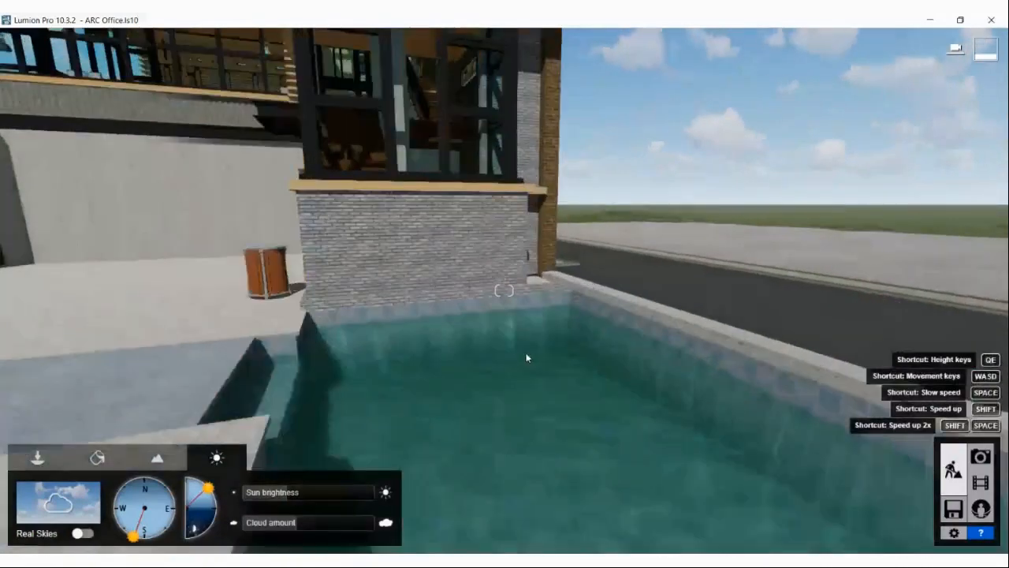
- Select the pool's water surface for material editing and show the material library's water presets
key(w)
right_drag(528, 358, 507, 347)
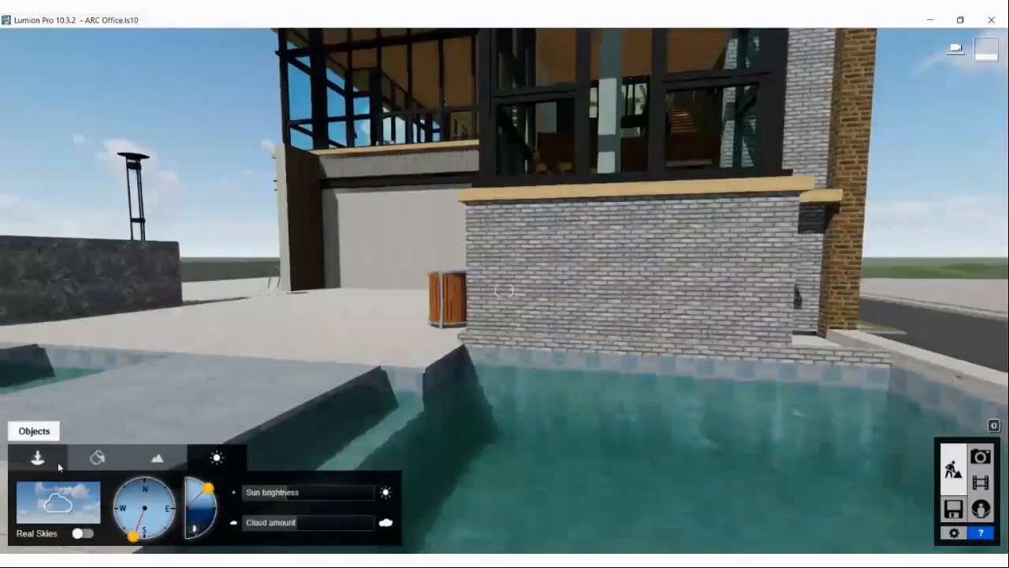
click(97, 457)
click(430, 501)
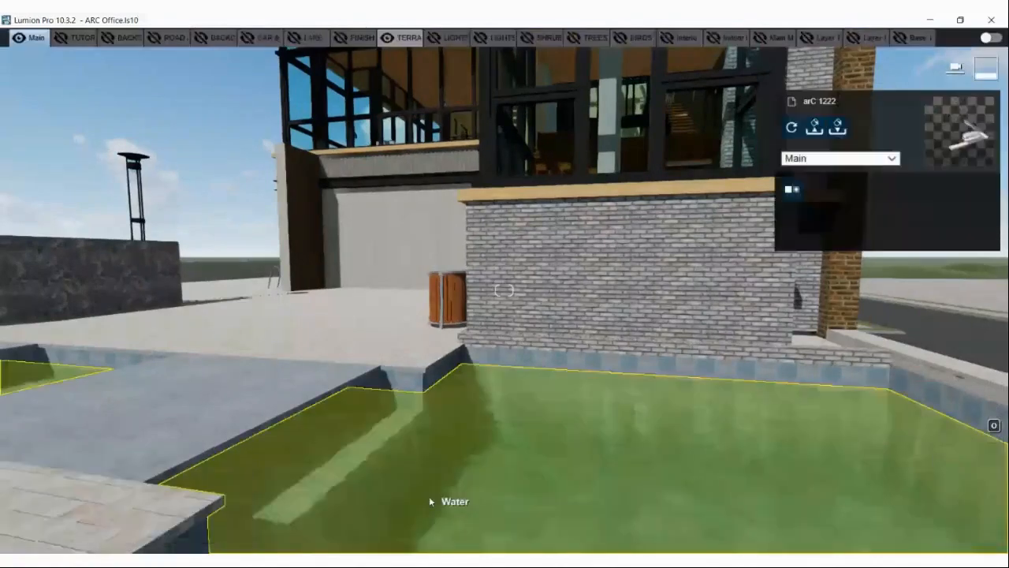
click(430, 500)
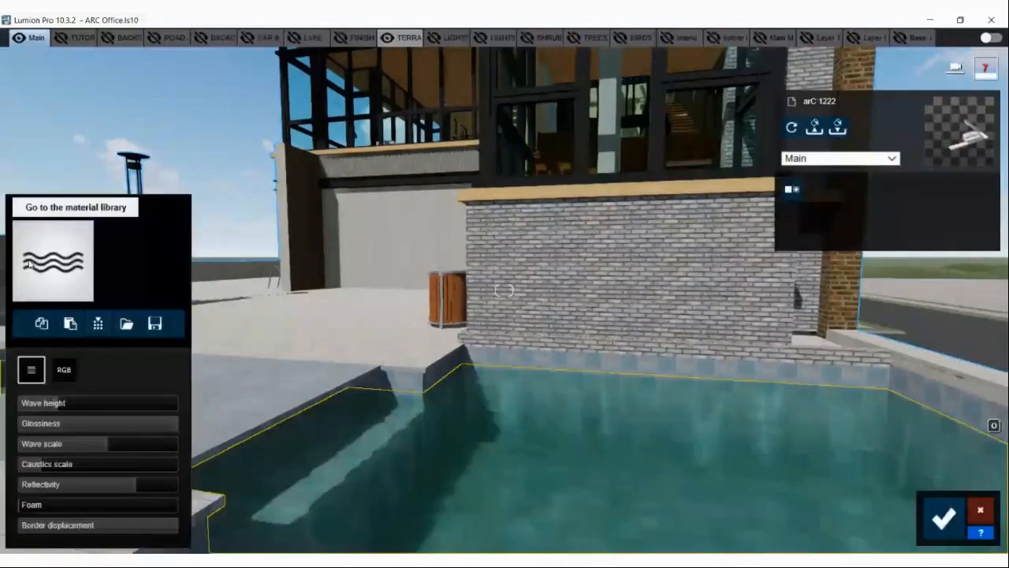
click(29, 265)
click(40, 113)
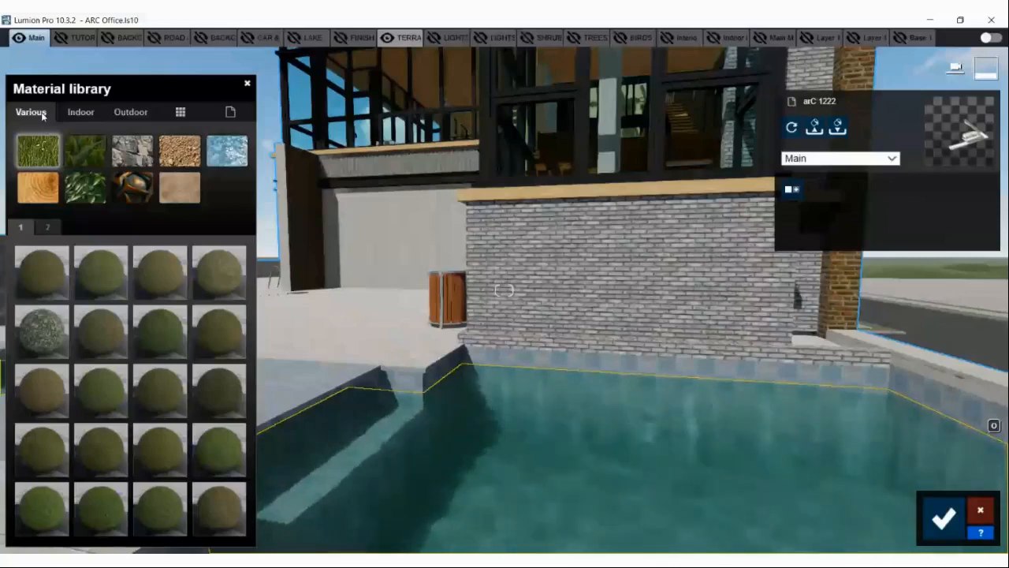
click(240, 158)
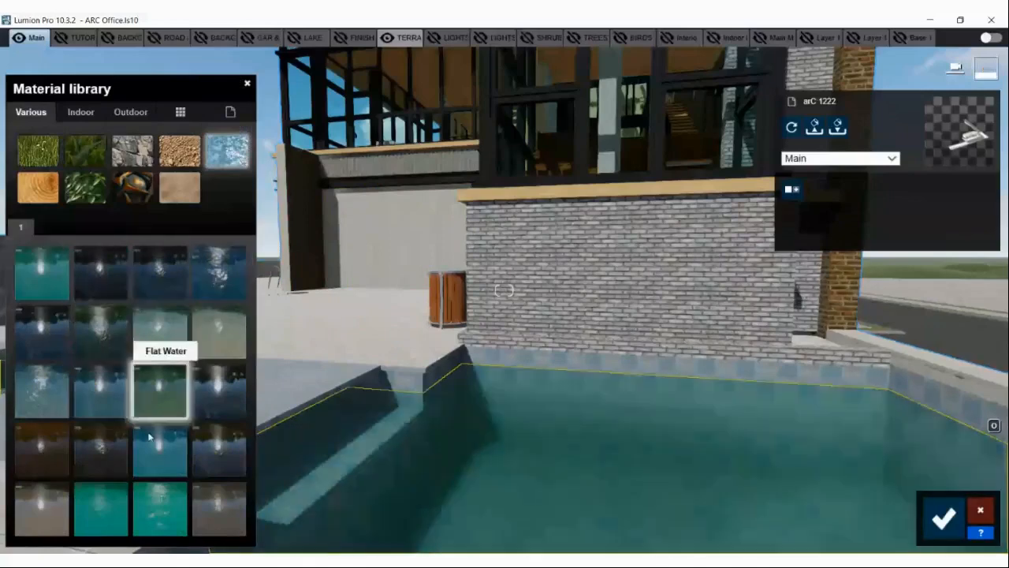
- Compare Flat Water and Tropical Ocean on the pool, apply Nice Pool instead, and open its settings
mouse_move(504, 360)
right_down()
mouse_move(505, 399)
mouse_move(515, 393)
mouse_move(482, 392)
mouse_move(509, 384)
mouse_move(502, 377)
right_up()
key(w)
key(s)
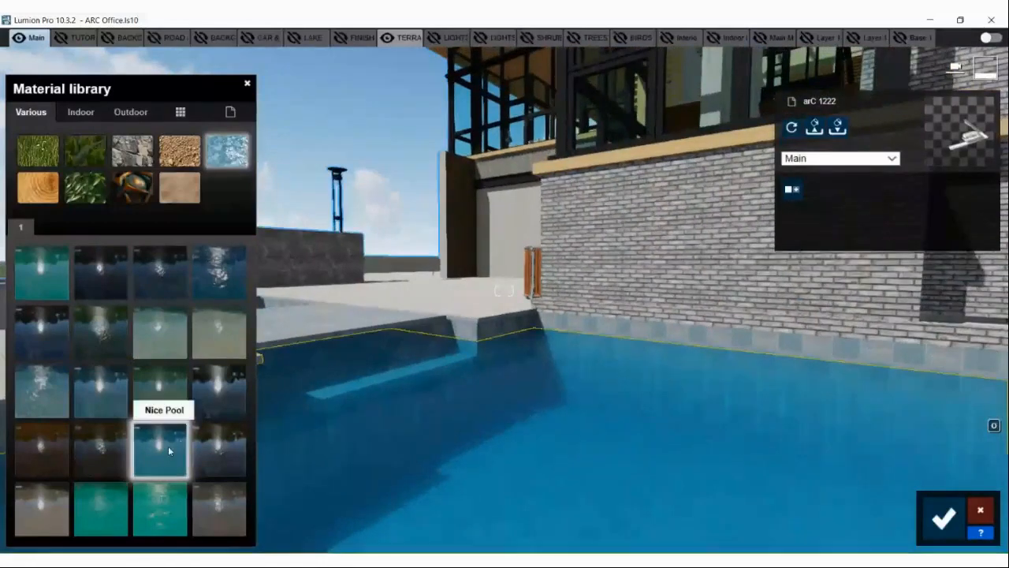
click(162, 388)
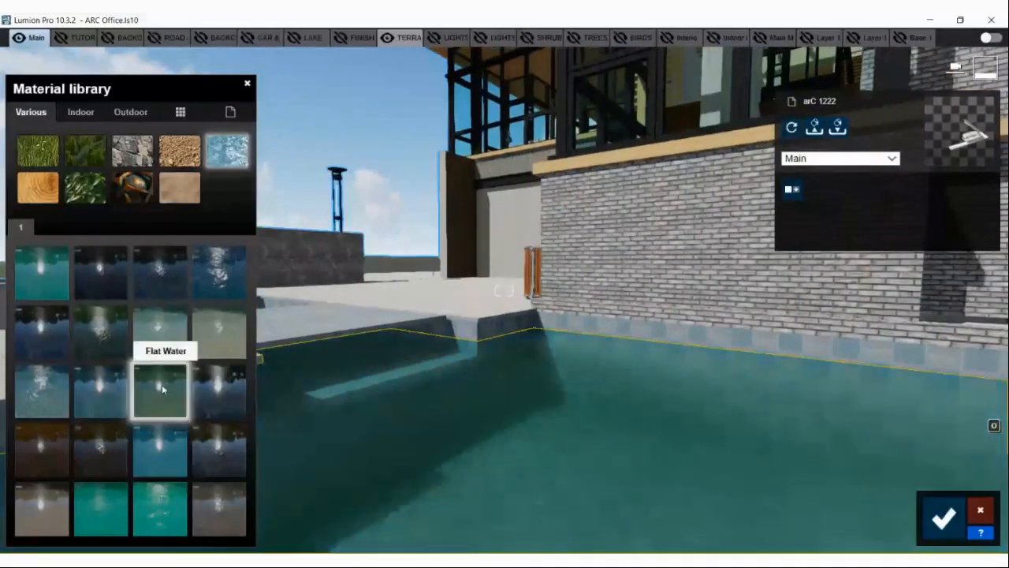
click(152, 489)
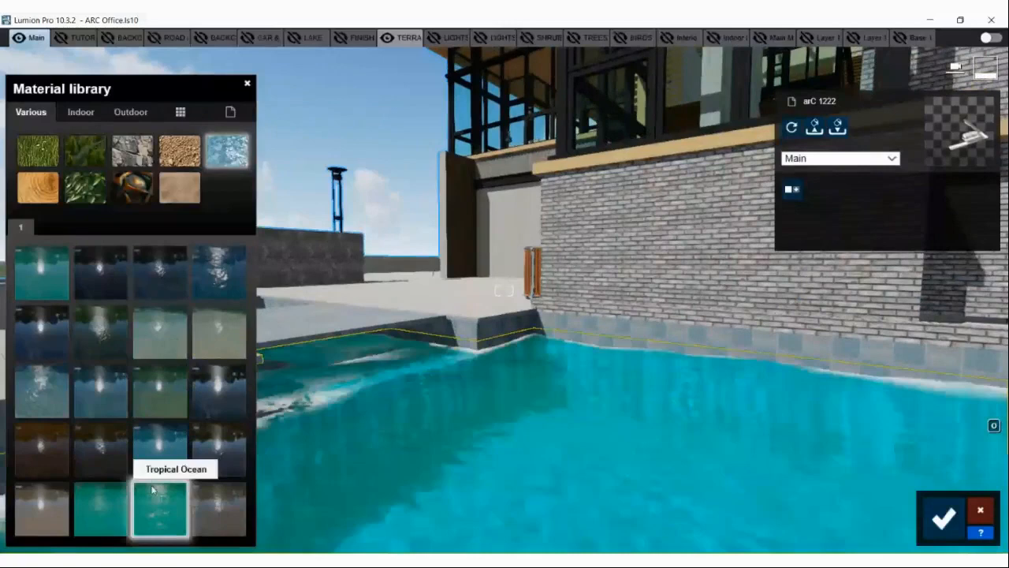
click(156, 470)
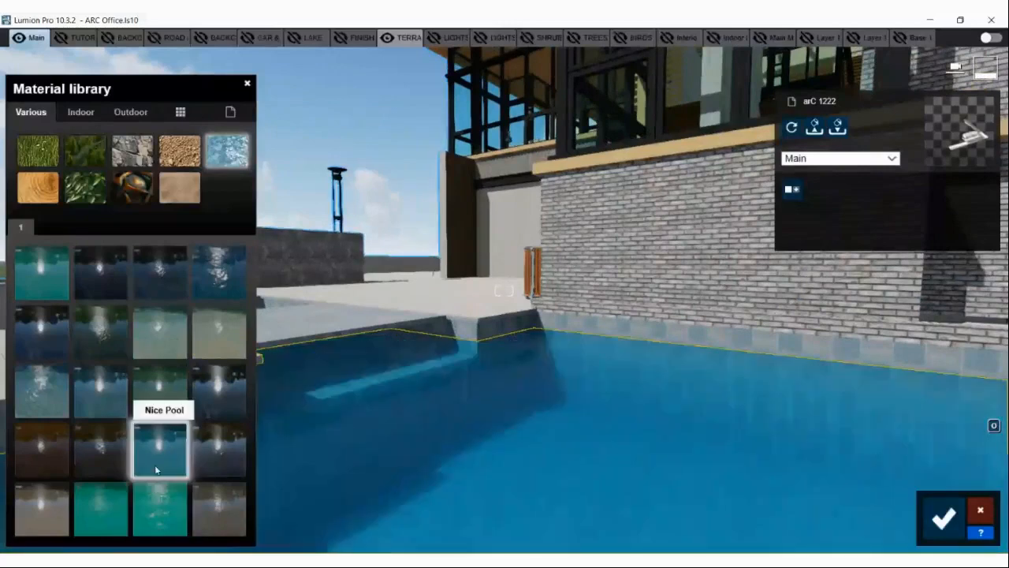
click(155, 470)
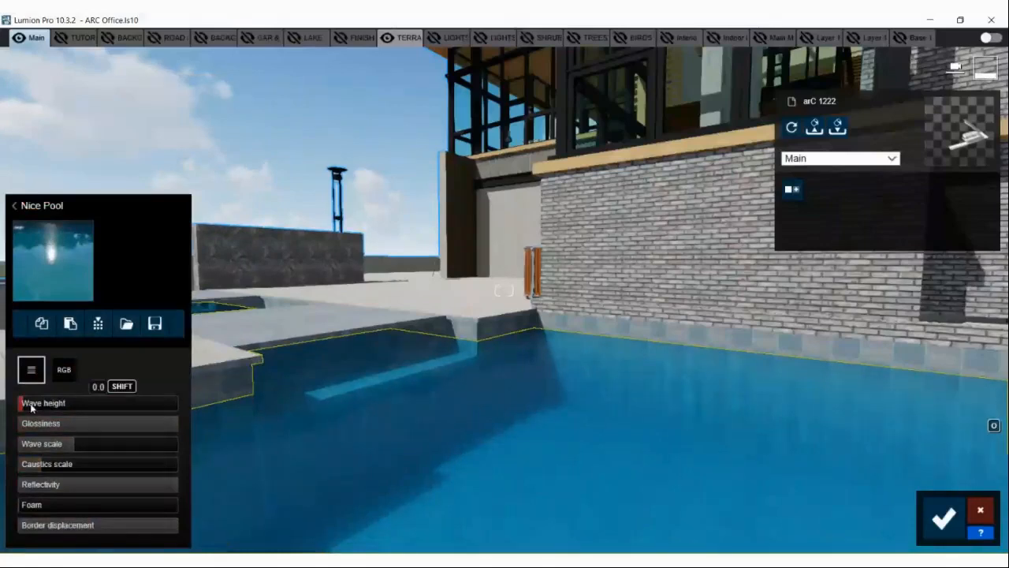
- Raise the Nice Pool water's wave height, maximize glossiness, lower the wave scale, set caustics scale to about 0.1 and foam to minimum
right_drag(498, 394, 520, 417)
drag(95, 429, 215, 438)
drag(99, 452, 50, 452)
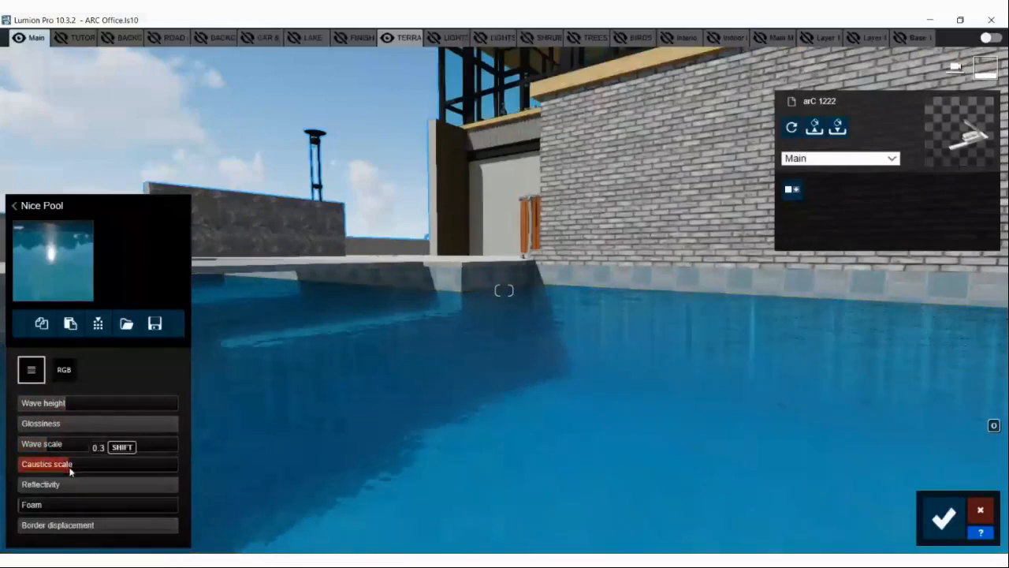
mouse_move(70, 470)
mouse_down()
mouse_move(113, 473)
mouse_move(32, 473)
mouse_move(122, 477)
mouse_move(53, 469)
mouse_up()
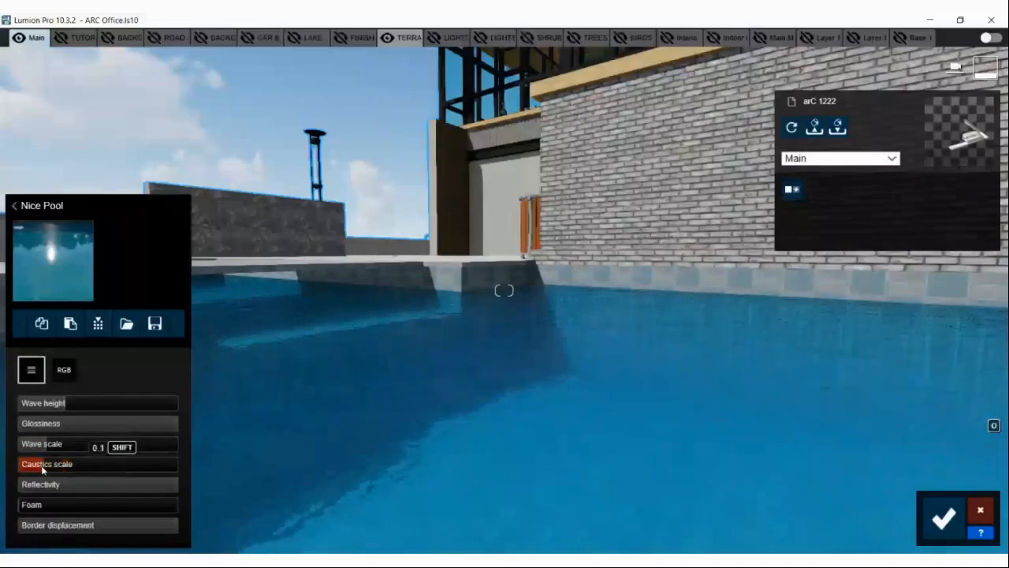
mouse_move(31, 505)
mouse_down()
mouse_move(160, 510)
mouse_move(18, 512)
mouse_up()
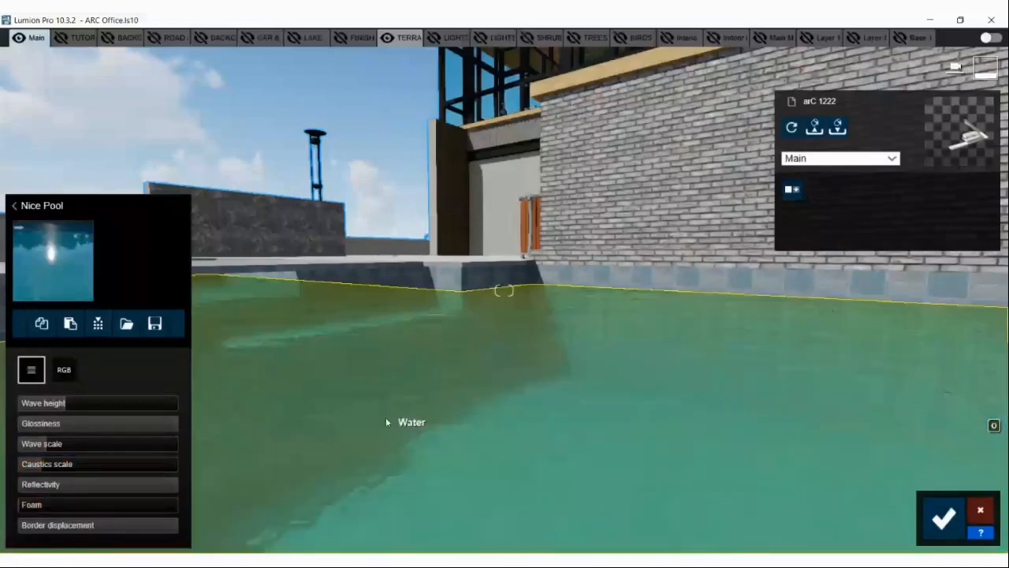
scroll(391, 309, up, 2)
middle_drag(391, 310, 386, 306)
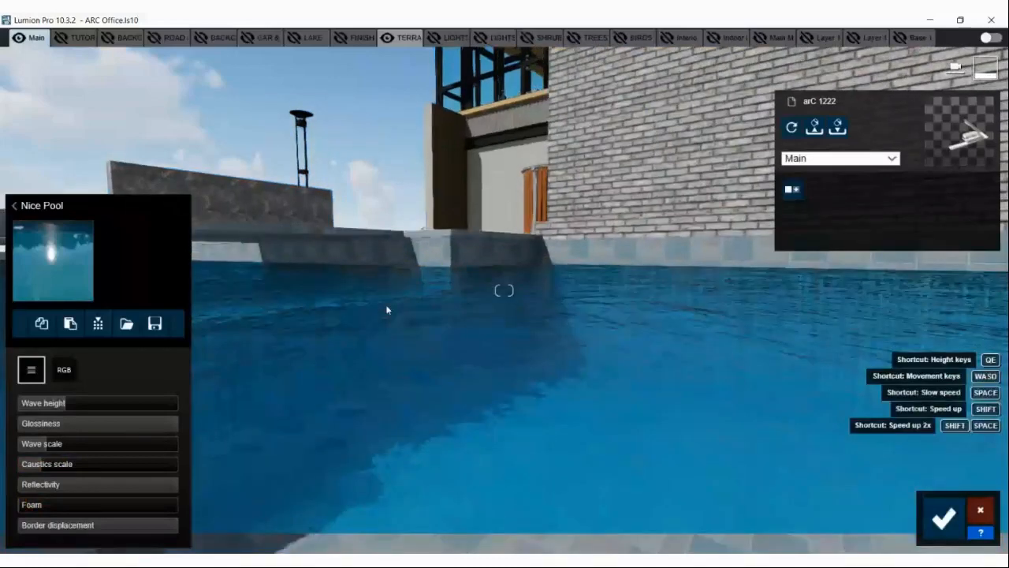
key(q)
click(64, 256)
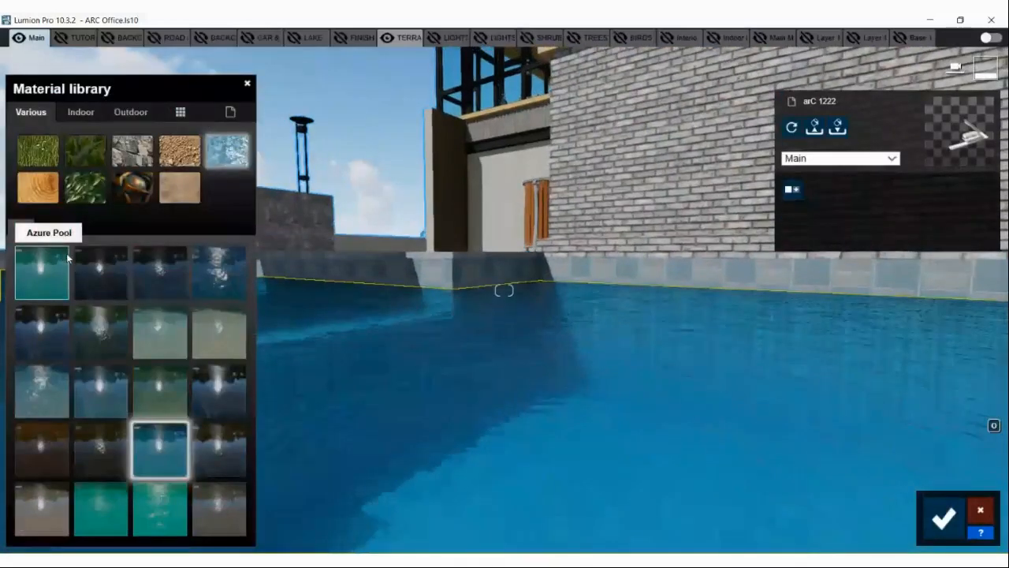
- Apply the indoor tile material HQ Tiles 003 2048 to the pool's side walls
key(q)
right_drag(537, 244, 439, 468)
key(q)
key(w)
key(w)
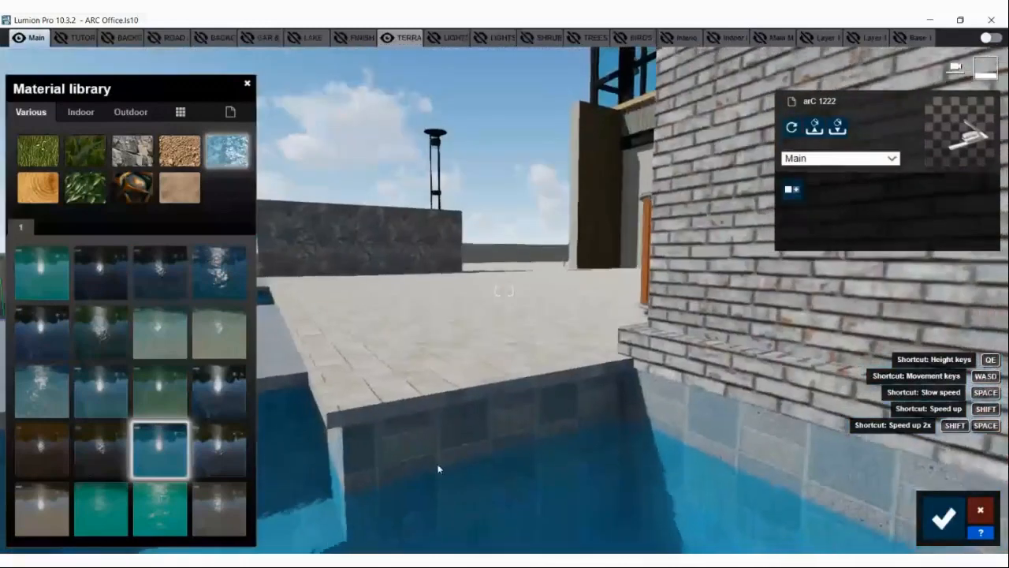
click(431, 442)
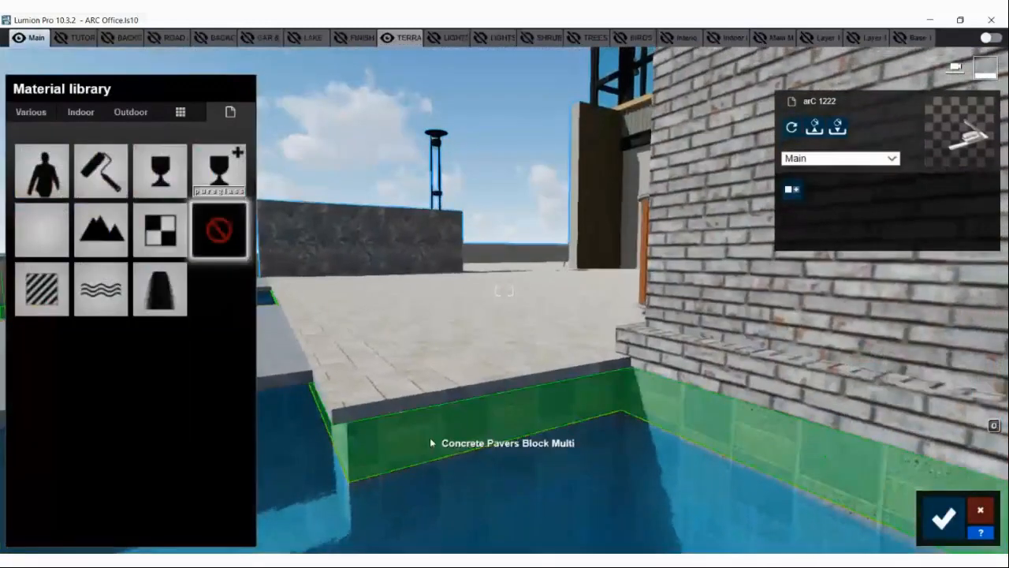
click(87, 113)
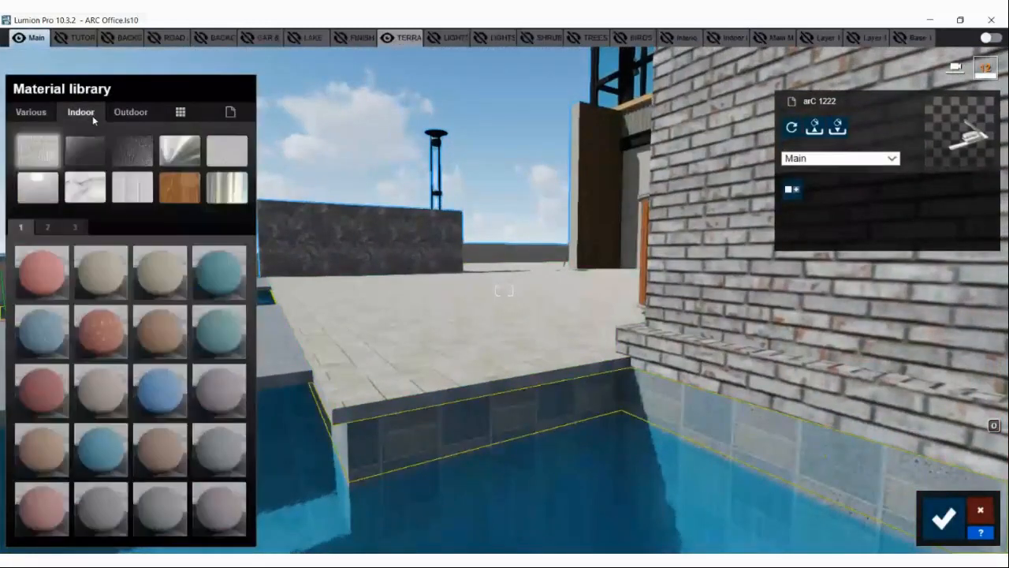
click(132, 186)
key(e)
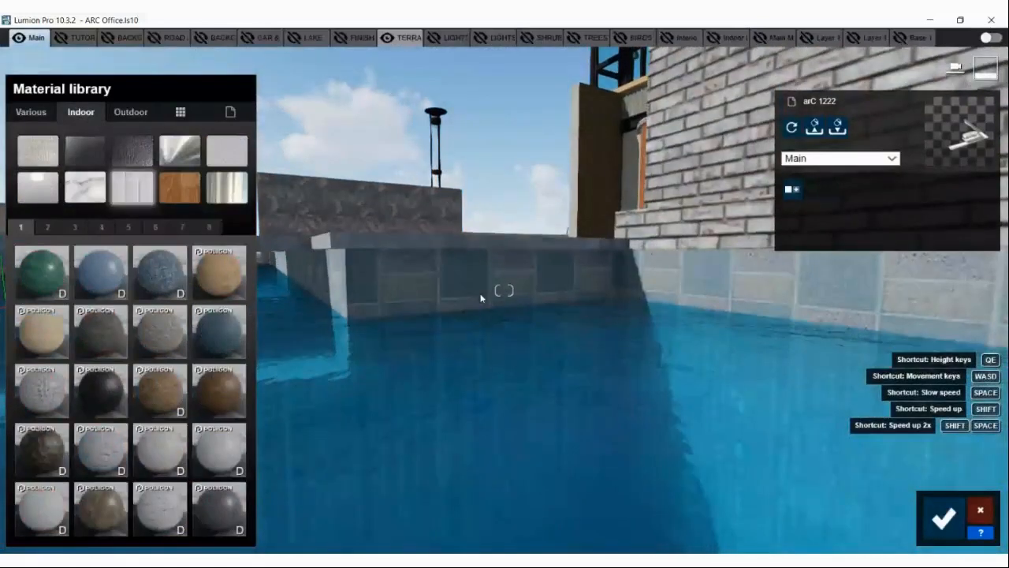
click(160, 272)
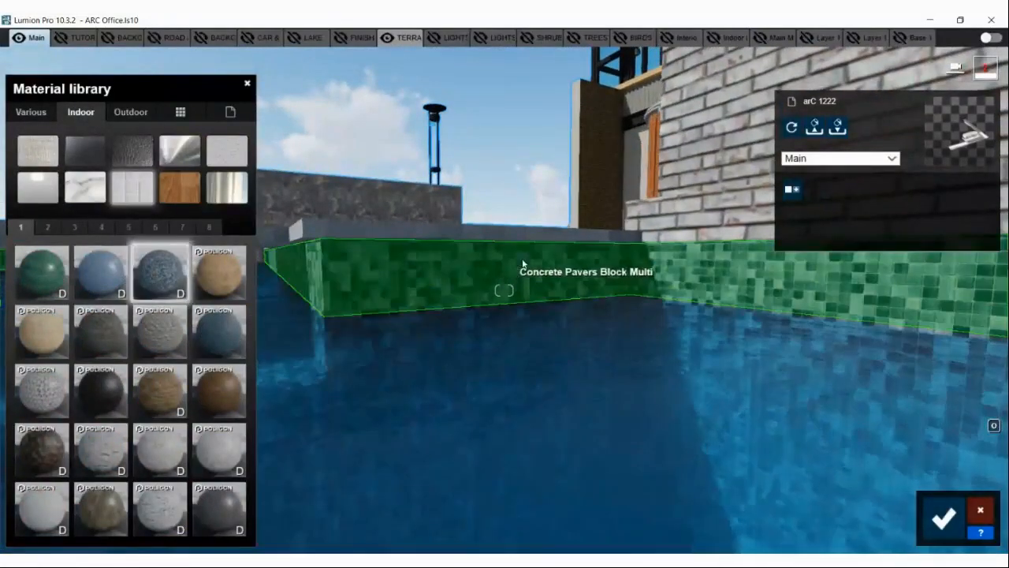
- Raise the pool wall tiles' displacement to roughly four-fifths of its range and adjust their relief, checking the surface up close
right_drag(522, 265, 503, 270)
key(w)
key(w)
key(w)
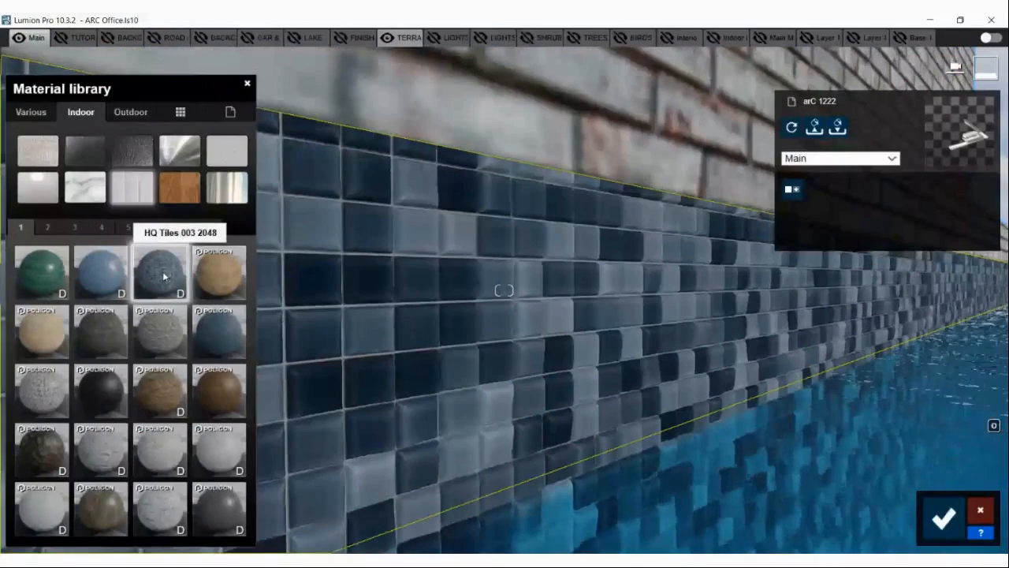
click(162, 274)
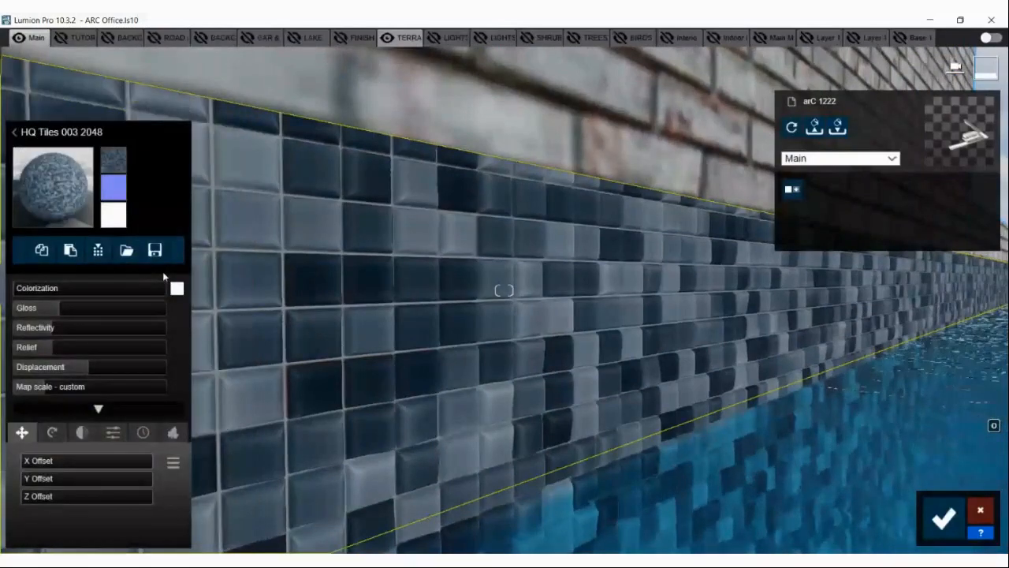
click(17, 131)
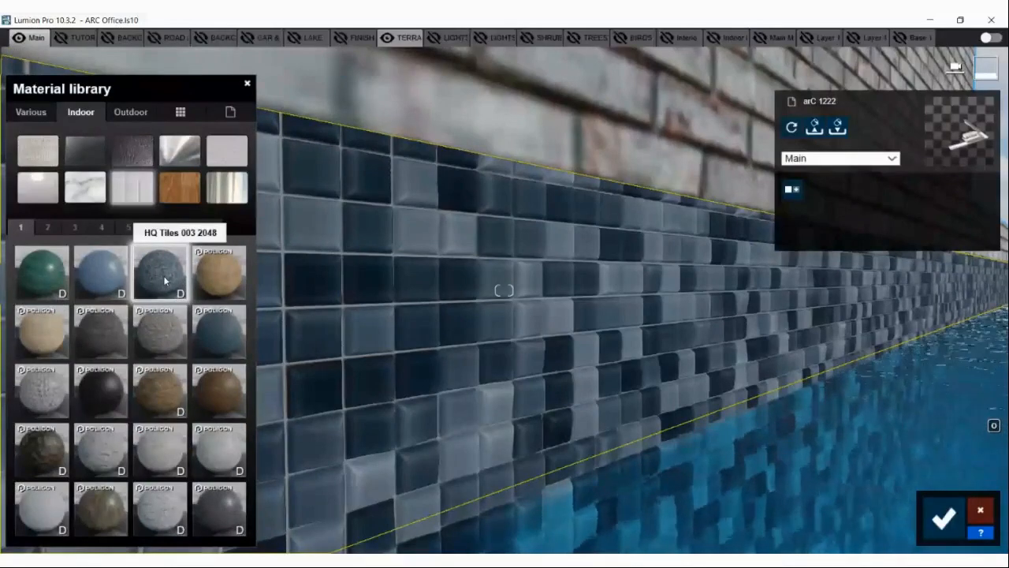
click(165, 275)
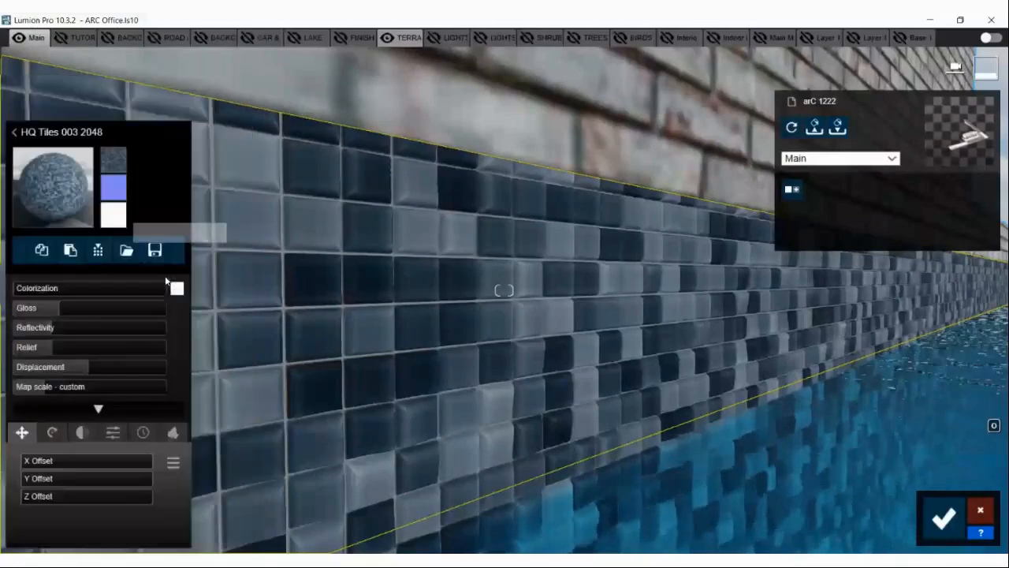
click(35, 374)
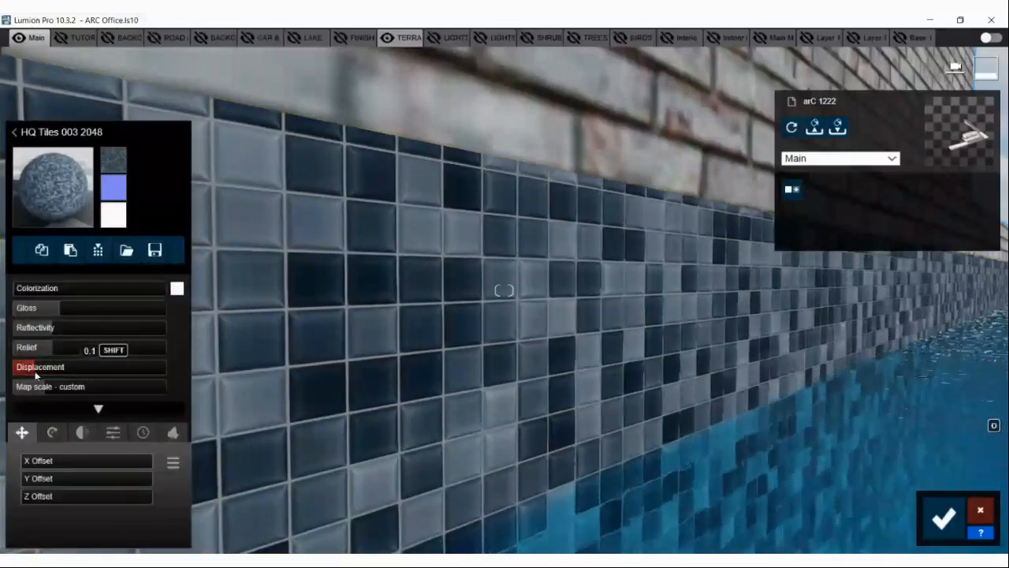
drag(34, 375, 139, 371)
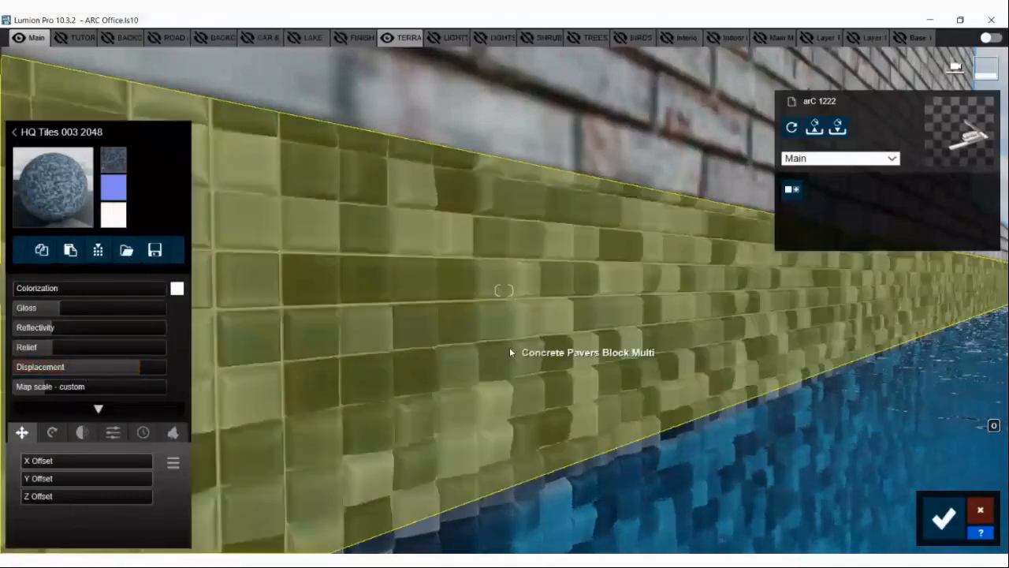
right_drag(510, 347, 418, 333)
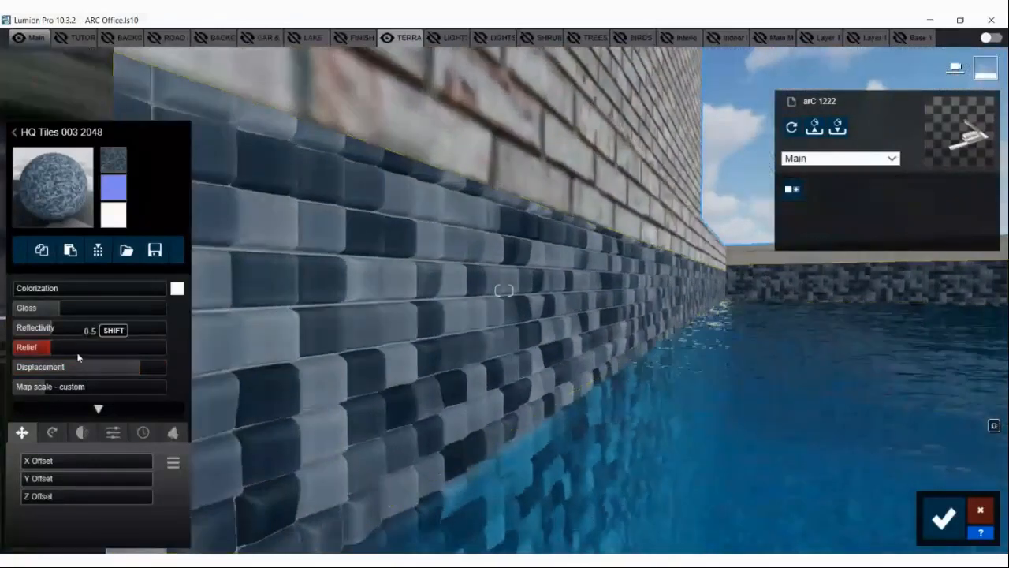
drag(77, 352, 72, 372)
- Apply the soil material Evermotion Sand 001 2048 to the terrace paving beside the pool
right_drag(395, 331, 655, 352)
key(q)
key(a)
click(460, 474)
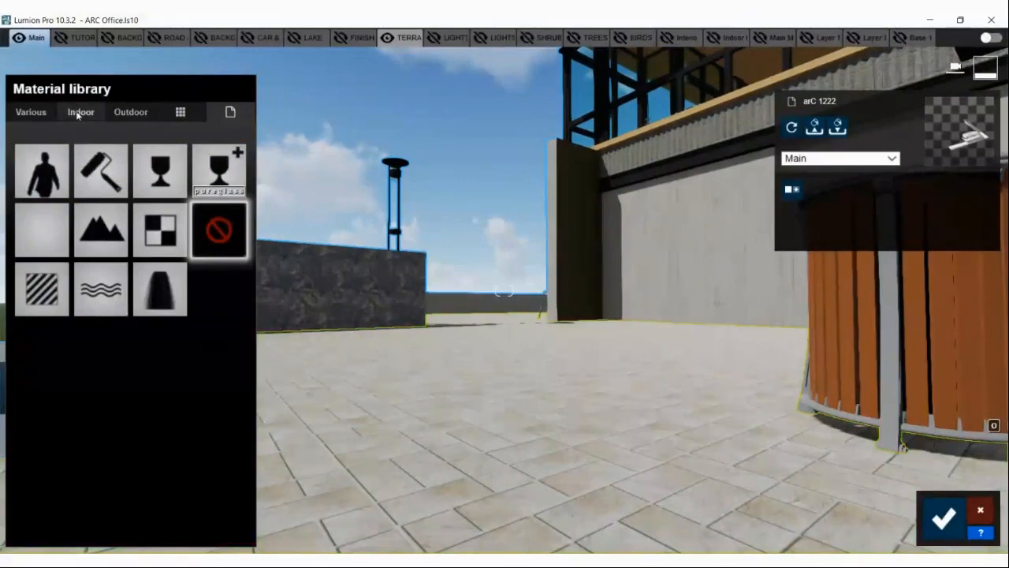
click(79, 114)
click(36, 113)
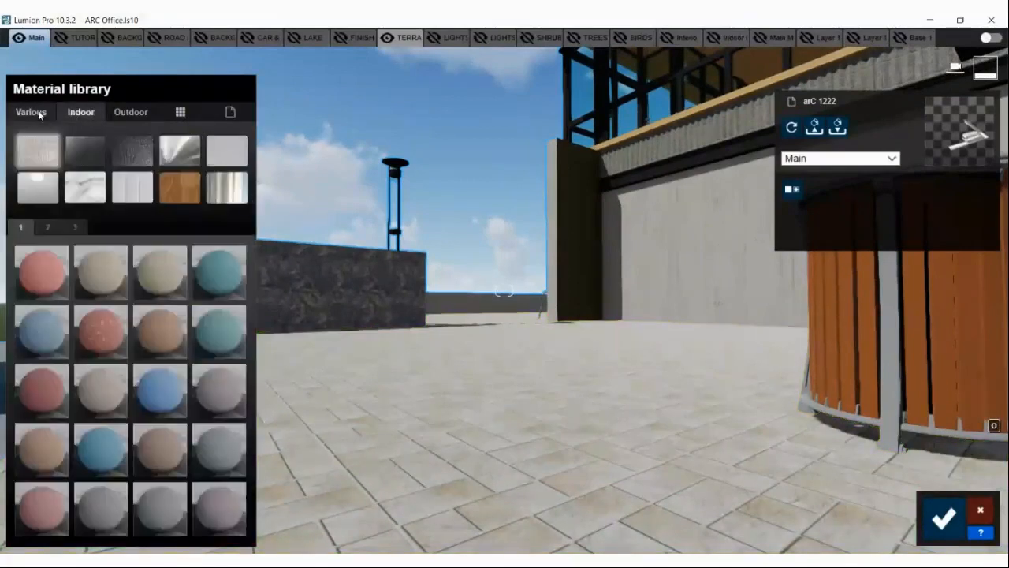
click(180, 152)
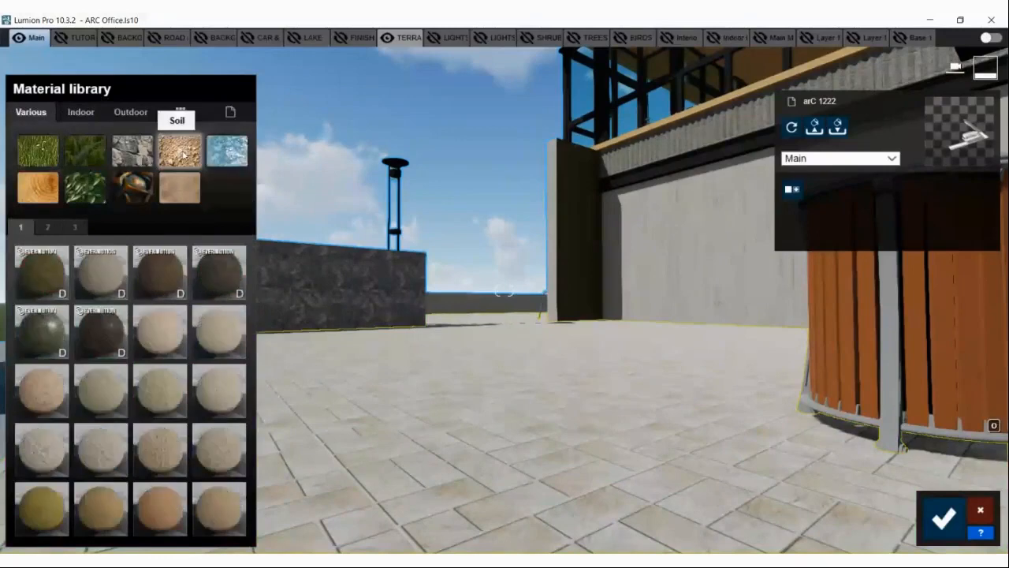
click(101, 273)
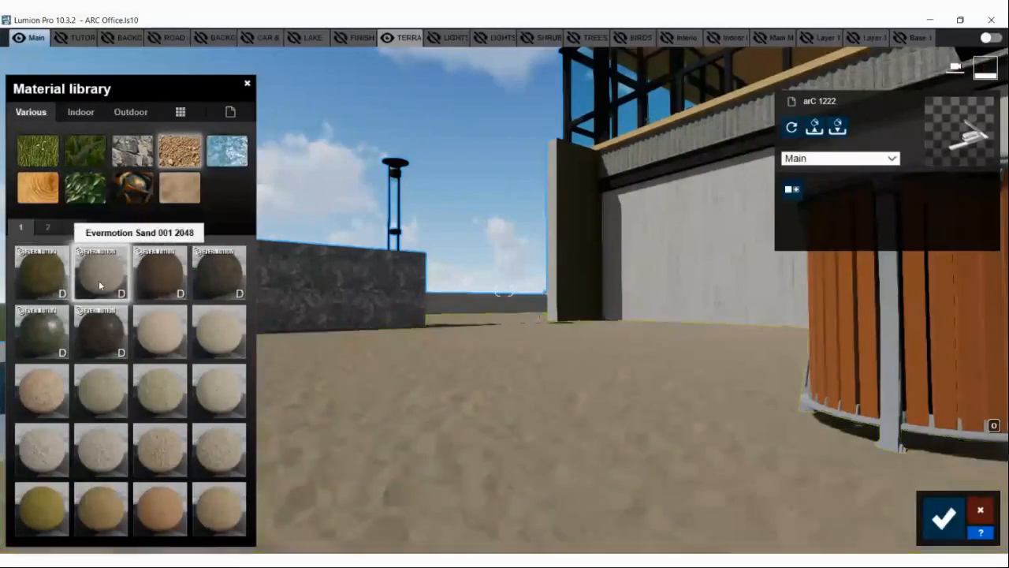
- Raise the terrace sand's displacement to about four-fifths and its relief to about two-thirds of their ranges, and inspect the surface
click(99, 280)
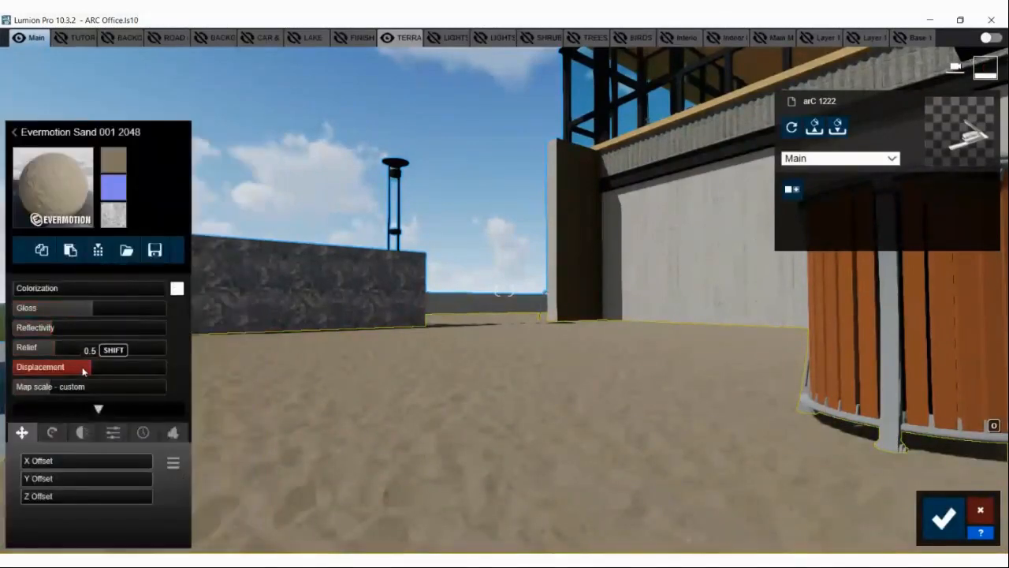
drag(13, 375, 133, 376)
drag(45, 355, 121, 361)
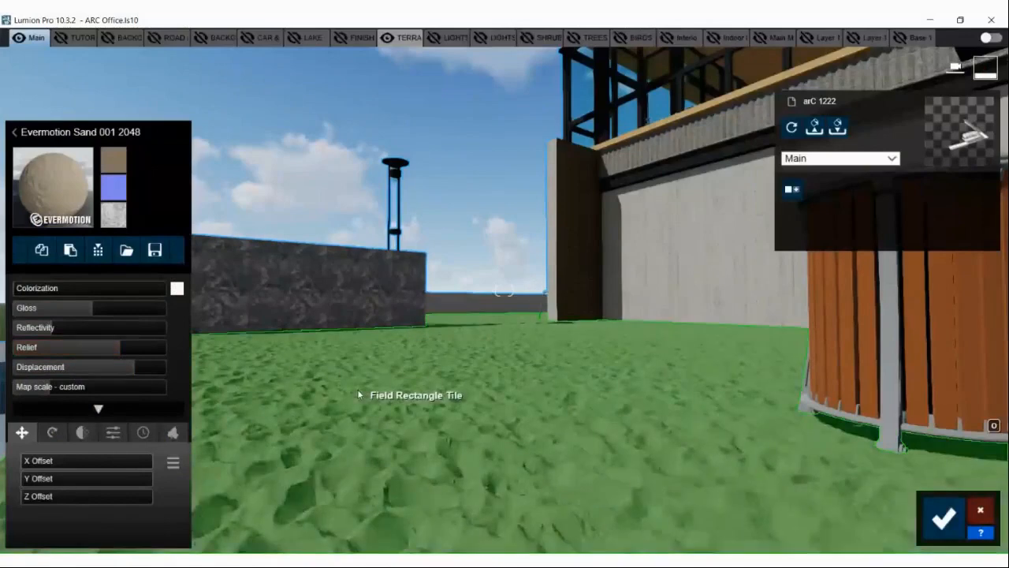
key(w)
key(w)
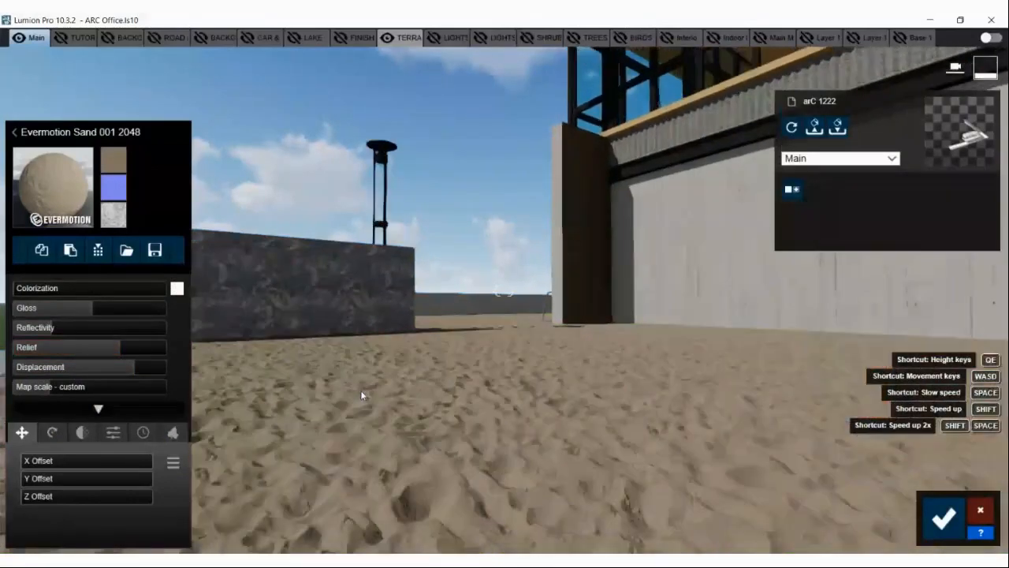
key(w)
mouse_move(361, 395)
right_down()
mouse_move(376, 386)
mouse_move(369, 378)
right_up()
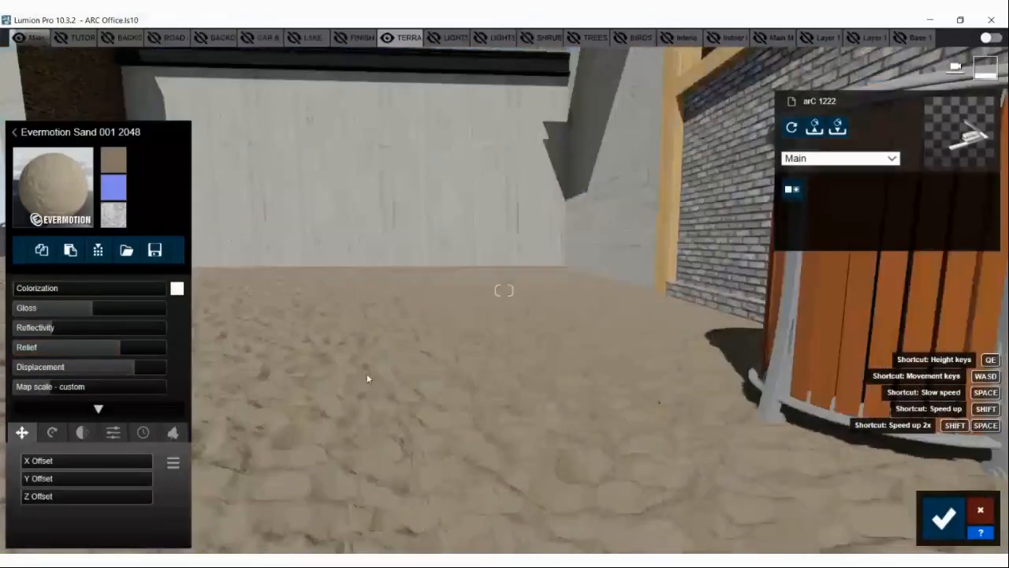
- Slightly reduce the map scale of the terrace's sand material and inspect the surface from several angles
key(s)
mouse_move(57, 386)
mouse_down()
mouse_move(38, 389)
mouse_move(59, 392)
mouse_move(50, 390)
mouse_up()
right_drag(340, 354, 343, 385)
key(d)
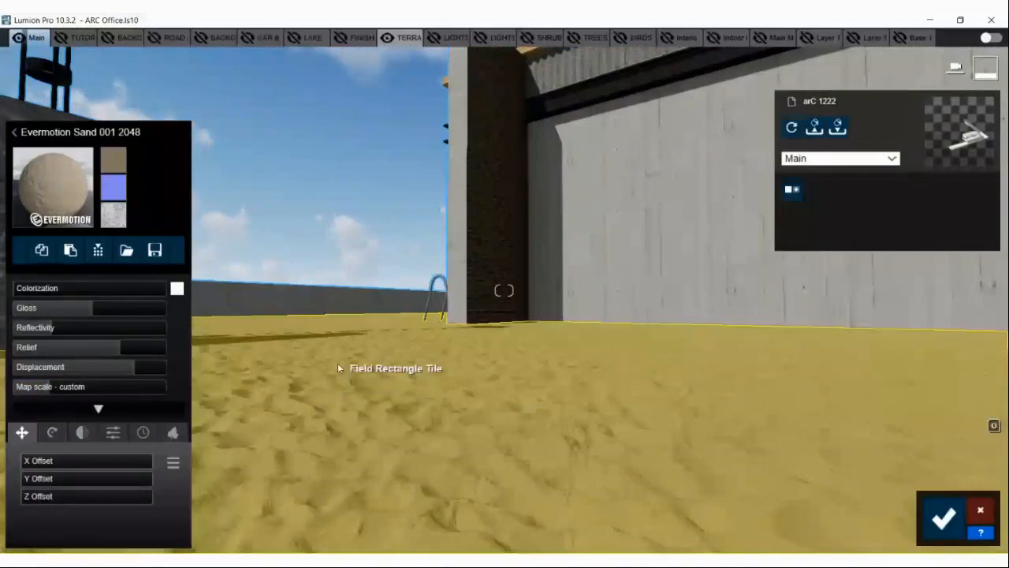
right_drag(337, 368, 3, 149)
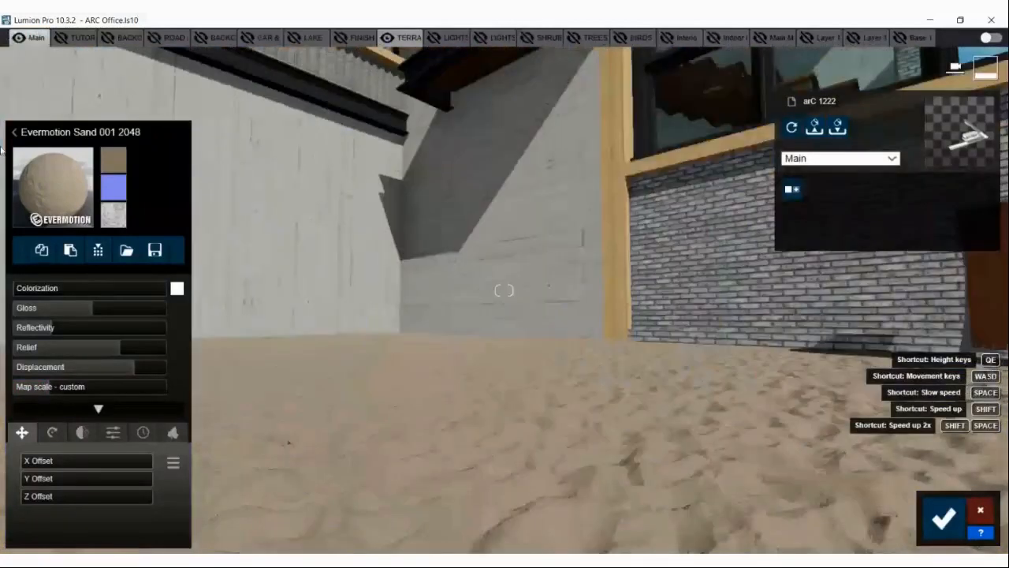
- Replace the terrace sand with the outdoor stone material Evermotion Cobblestone 001 2048
click(52, 186)
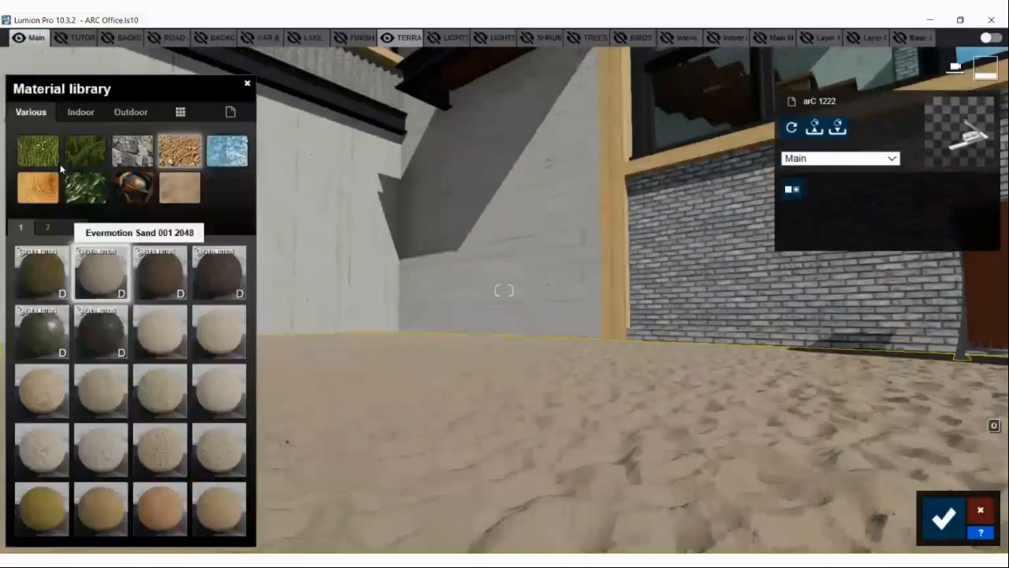
click(89, 112)
click(126, 112)
click(96, 199)
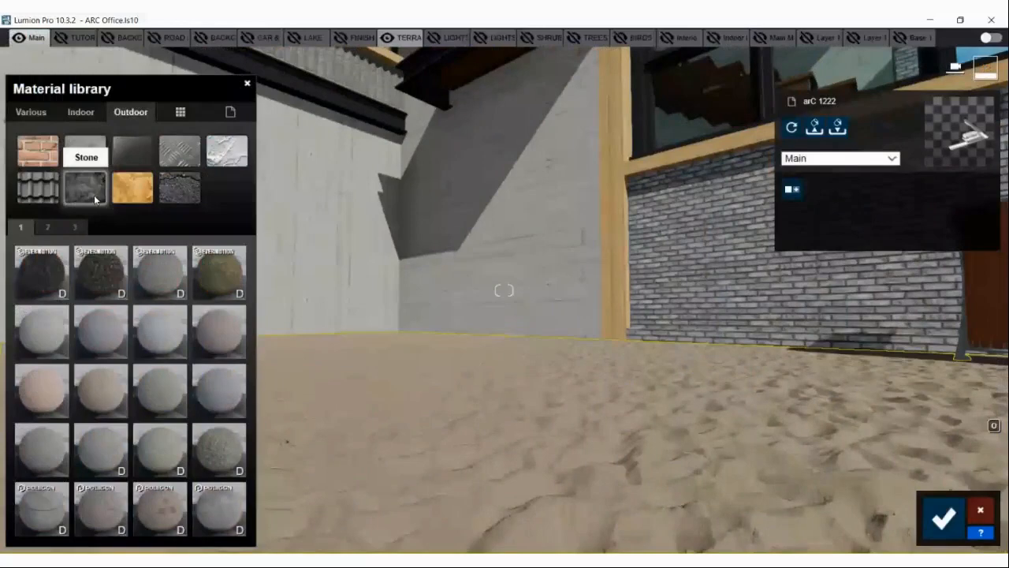
click(39, 272)
right_drag(564, 209, 482, 269)
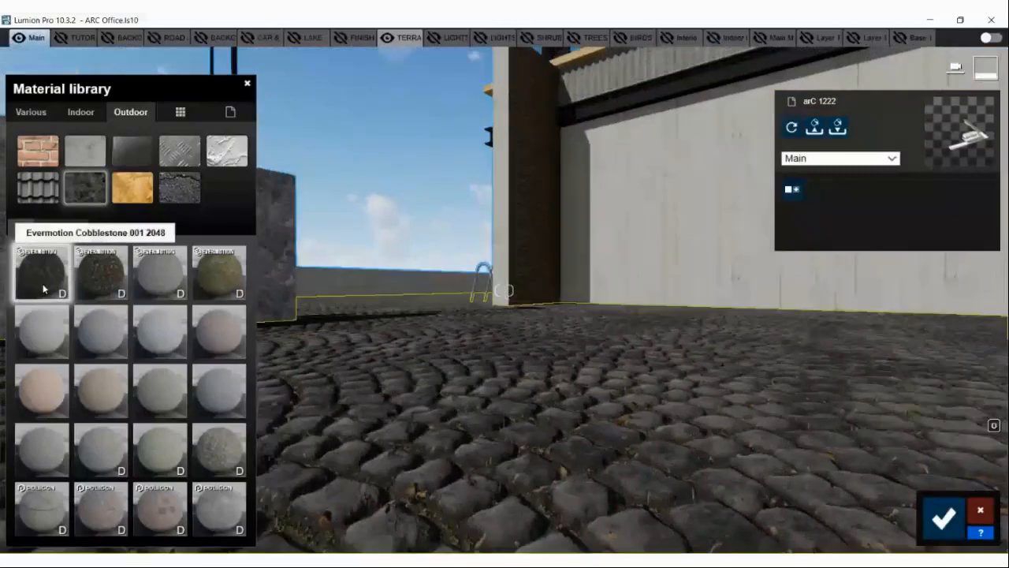
click(44, 289)
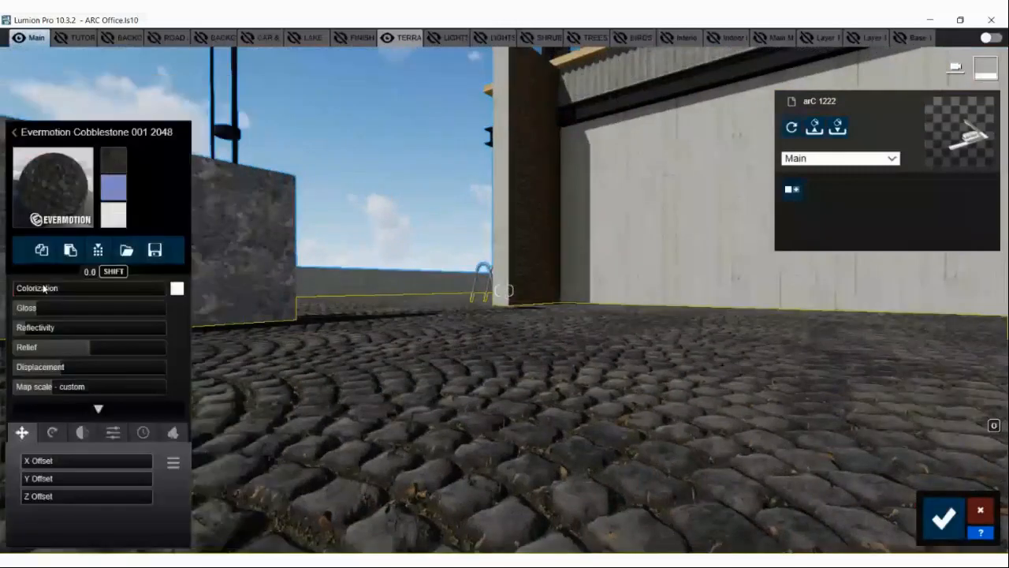
- Set the terrace cobblestone's displacement to about a quarter and its relief to about three-fifths of their ranges, and check its displacement map
drag(9, 368, 52, 361)
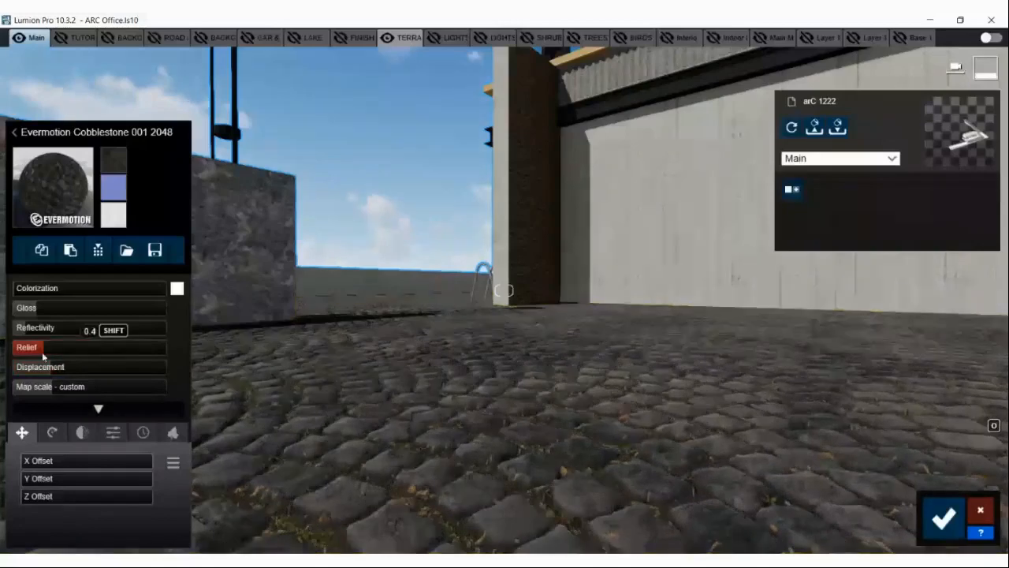
mouse_move(42, 352)
mouse_down()
mouse_move(116, 354)
mouse_move(41, 356)
mouse_move(103, 357)
mouse_up()
right_drag(185, 342, 237, 310)
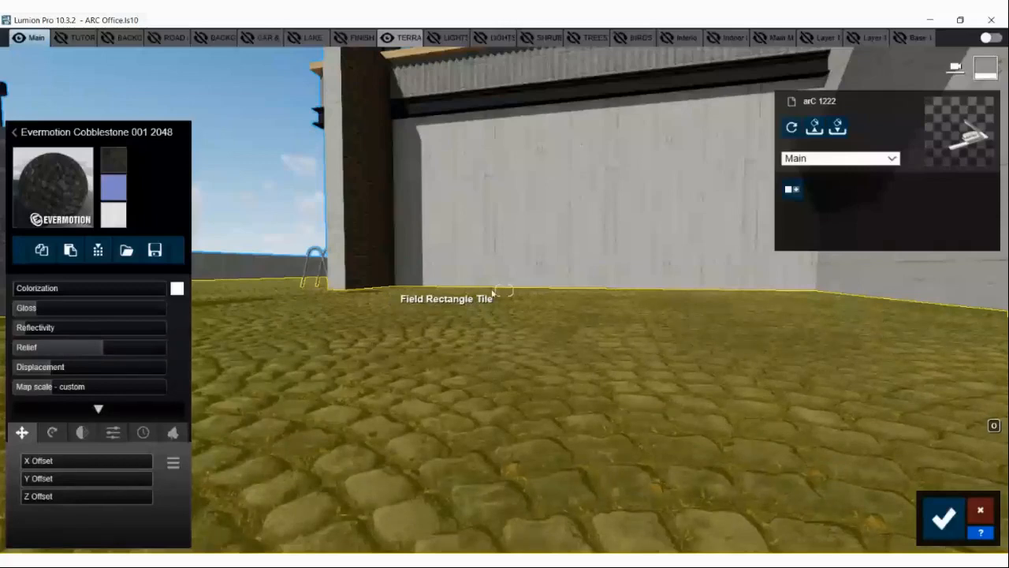
right_drag(493, 293, 201, 255)
mouse_move(123, 222)
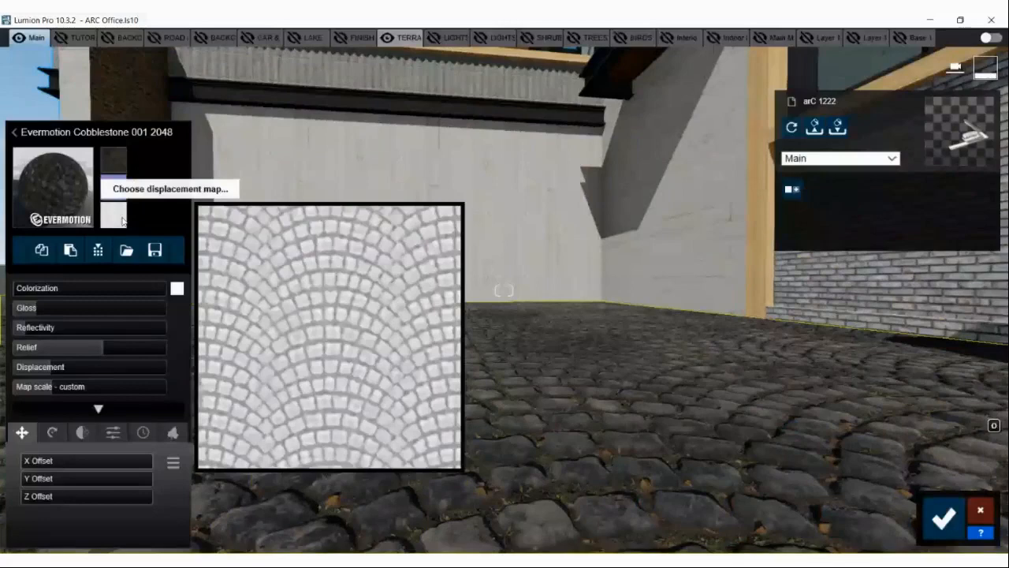
- Apply the outdoor brick material Polii Bricks 26 01 3k to the brick wall beside the pool and lighten it with colorization at about 0.7
right_drag(670, 320, 580, 377)
key(w)
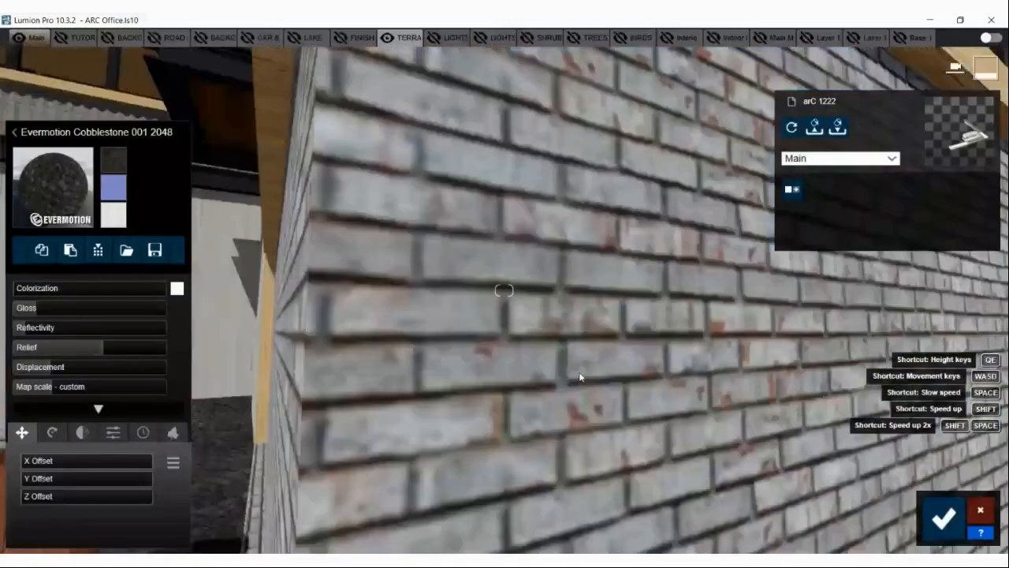
scroll(580, 376, down, 3)
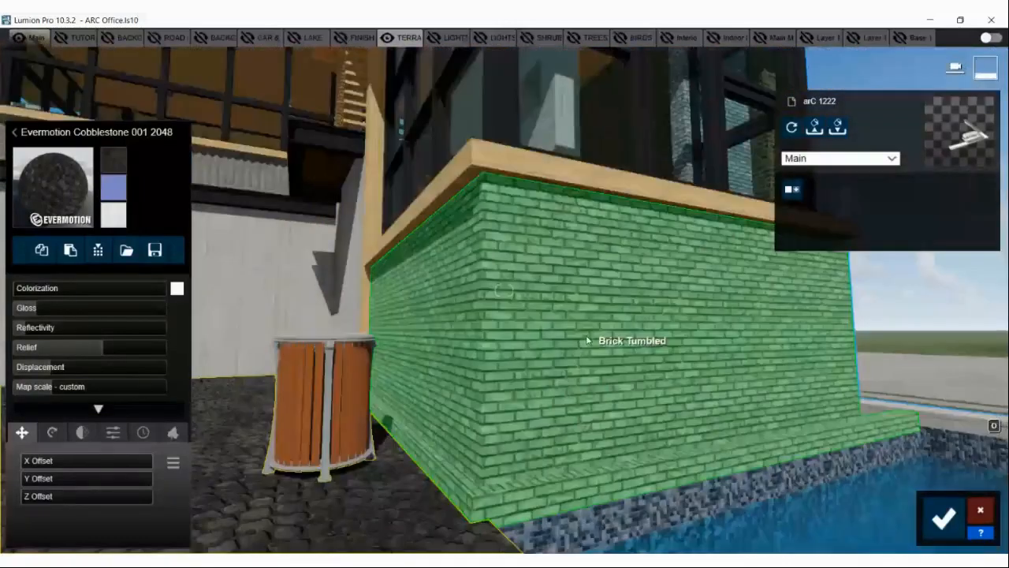
click(588, 340)
click(127, 112)
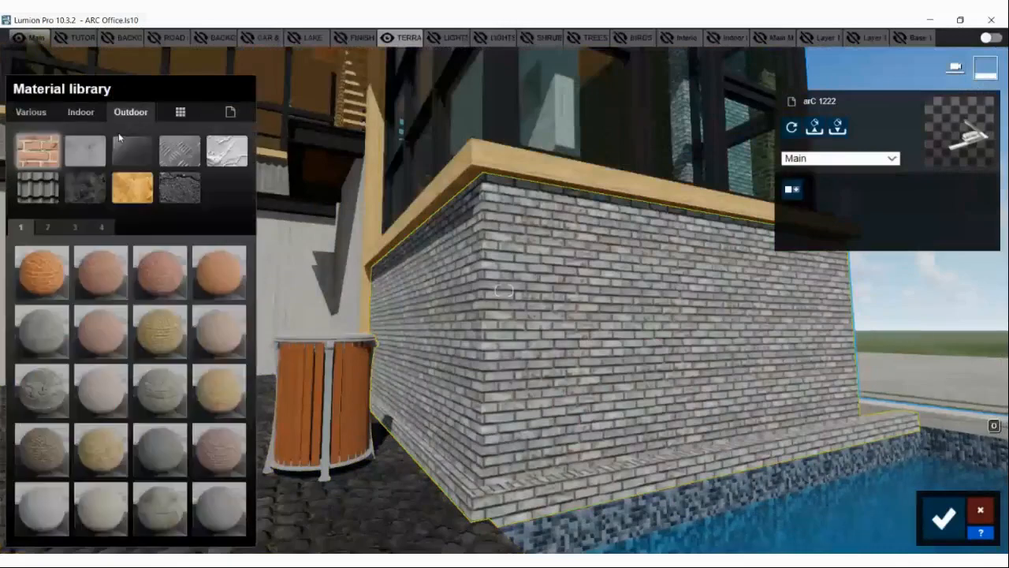
click(49, 227)
click(75, 227)
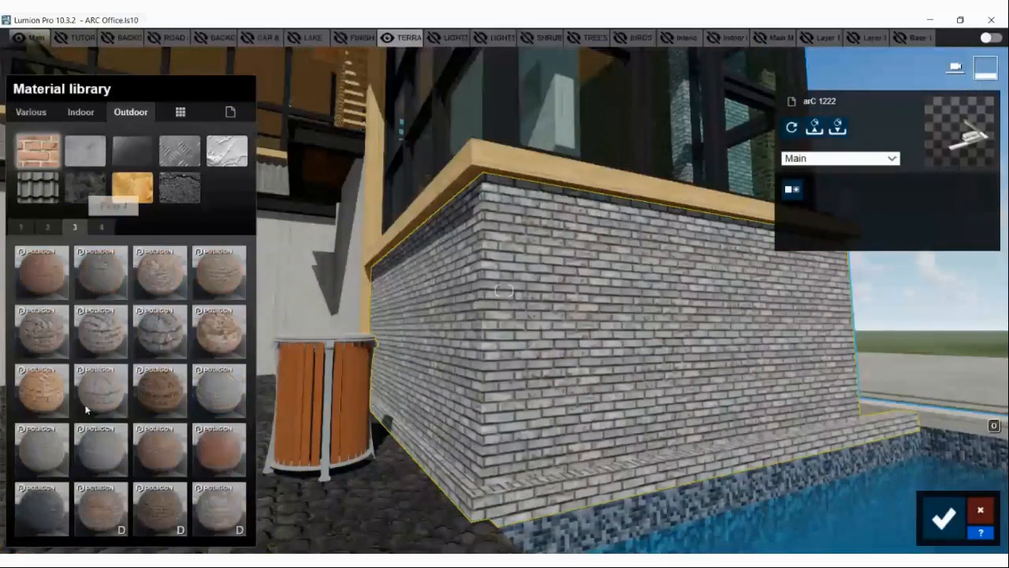
click(41, 509)
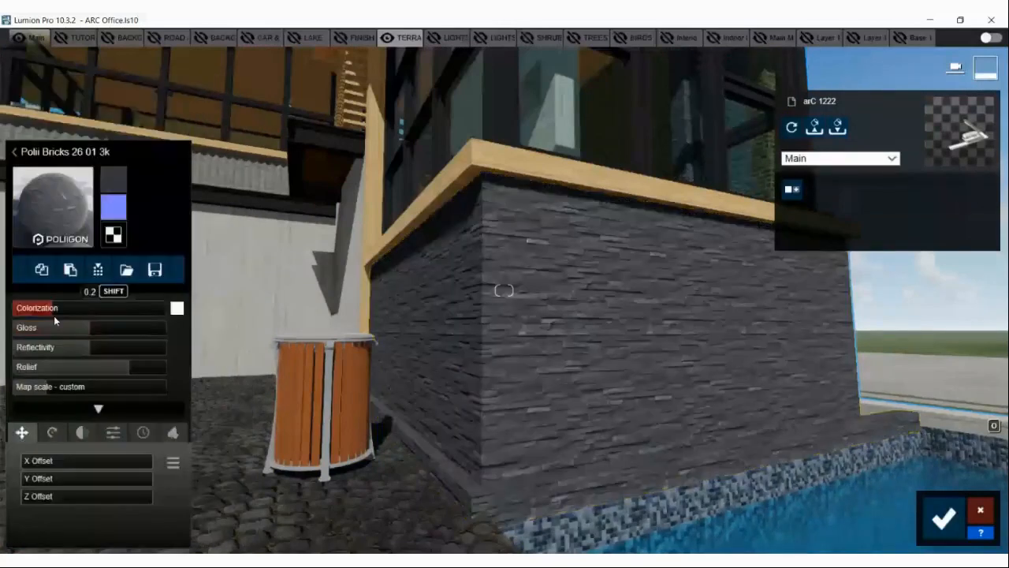
drag(53, 315, 119, 317)
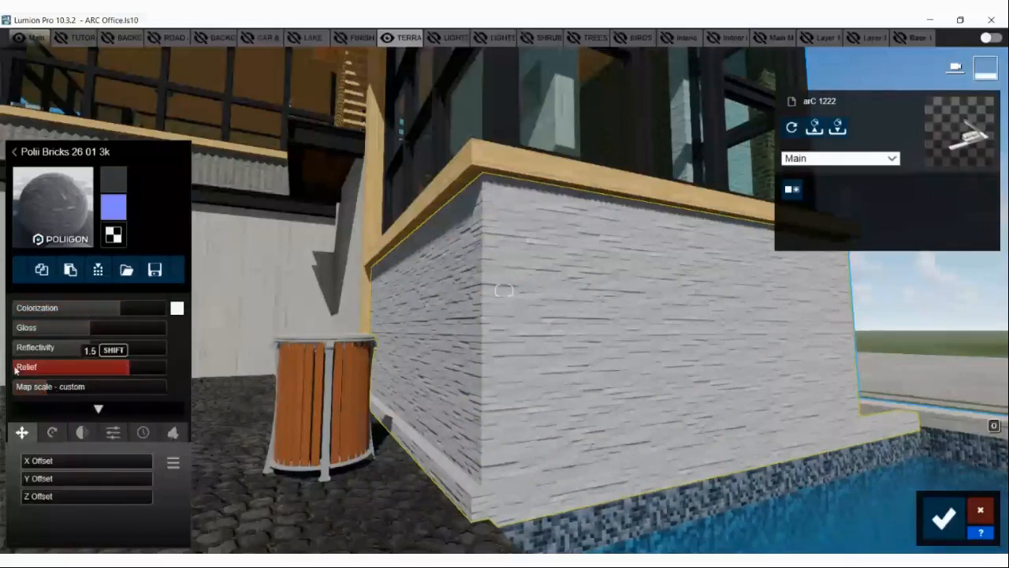
- Load DM 3.jpg from the DM folder in D:\Lumion WEB as the brick wall material's displacement map and preview it
click(113, 234)
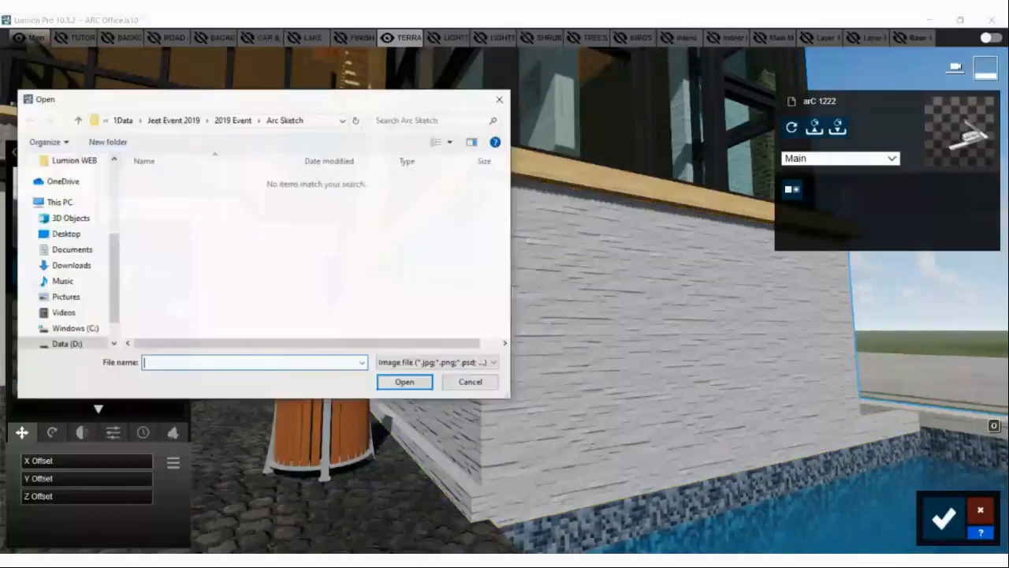
double_click(380, 329)
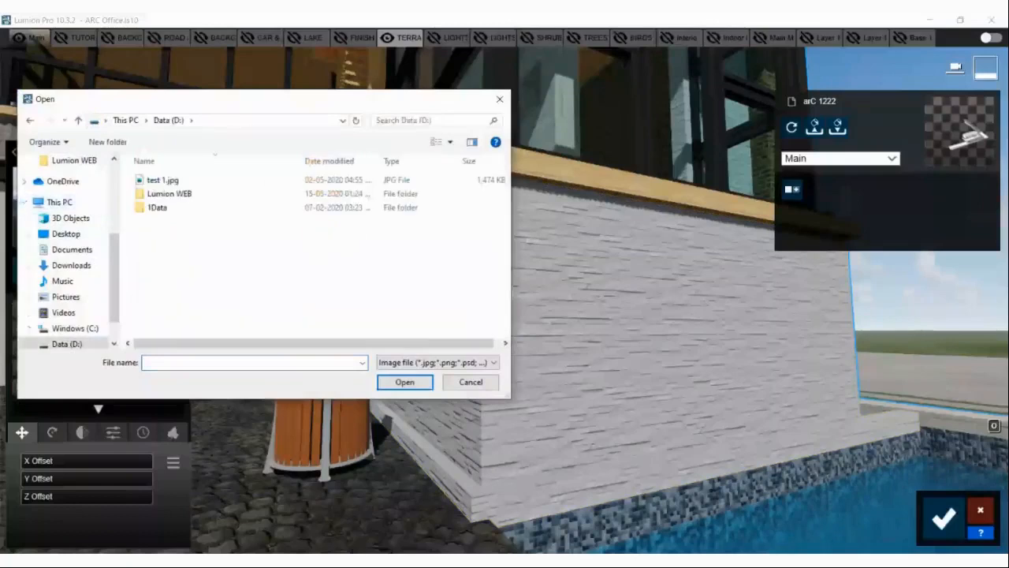
double_click(168, 193)
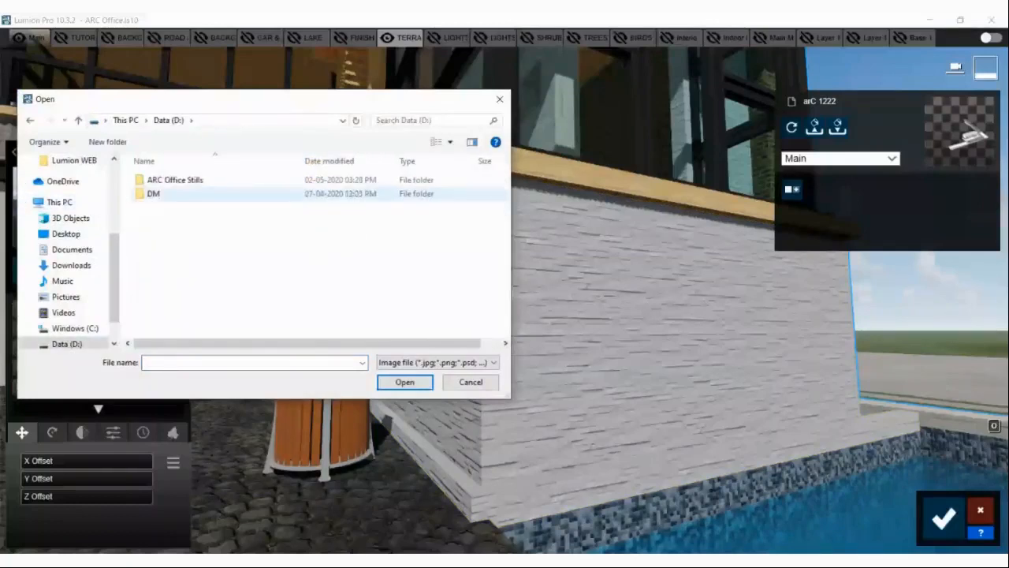
double_click(157, 195)
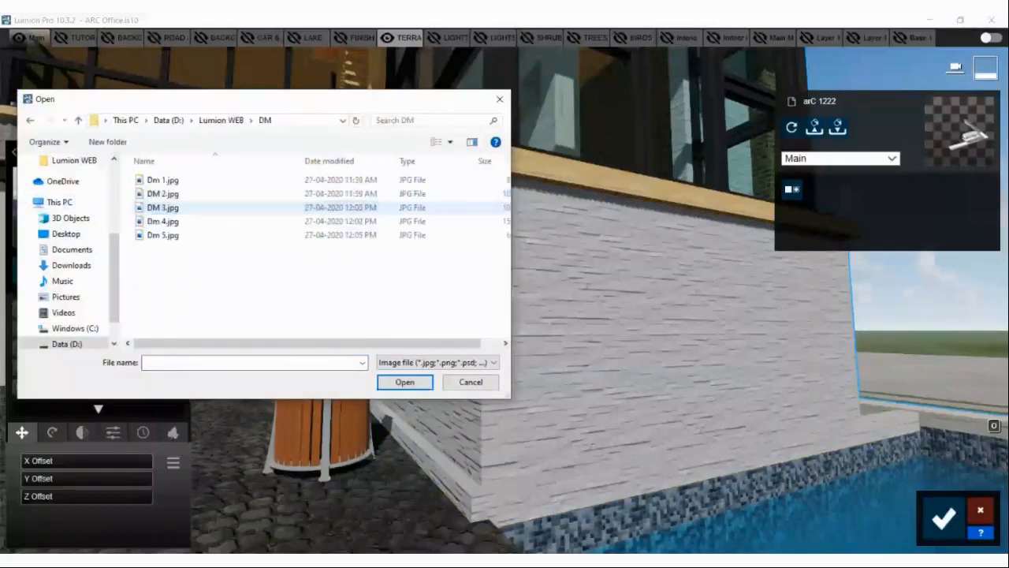
click(163, 207)
click(403, 383)
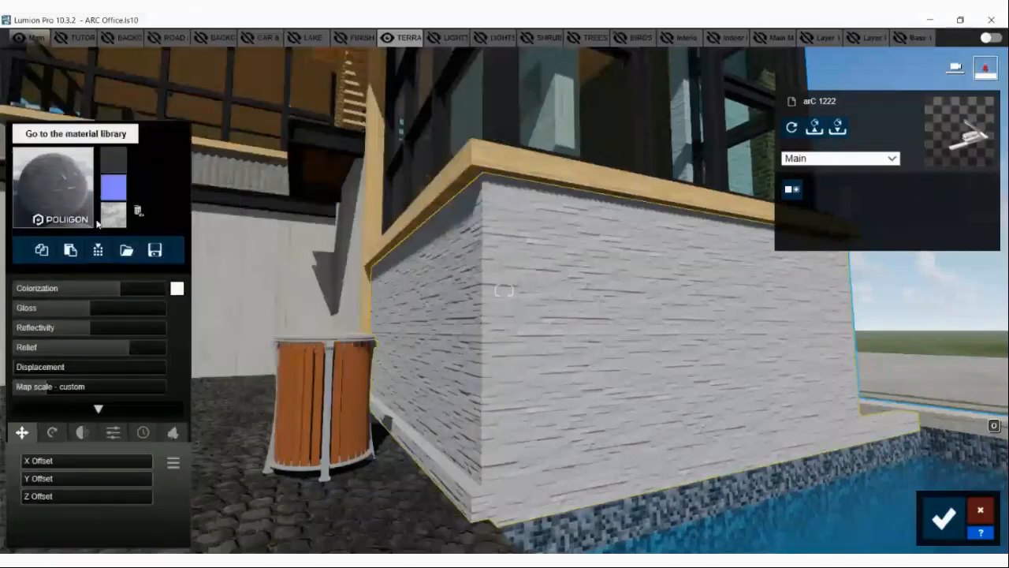
mouse_move(111, 223)
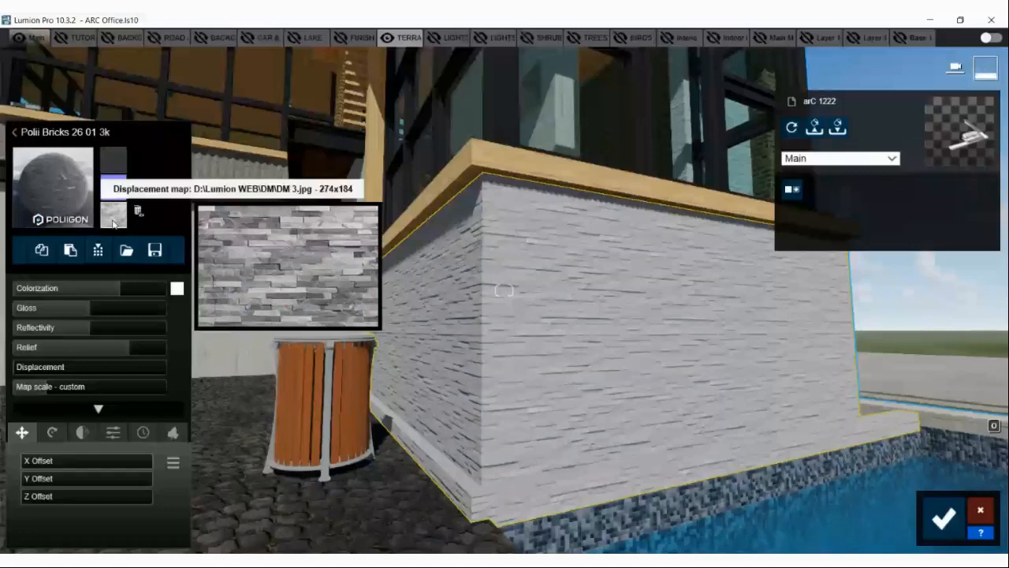
- Raise the brick wall's displacement and relief to about three-quarters of their ranges, and inspect the wall up close and from farther back
drag(26, 368, 117, 386)
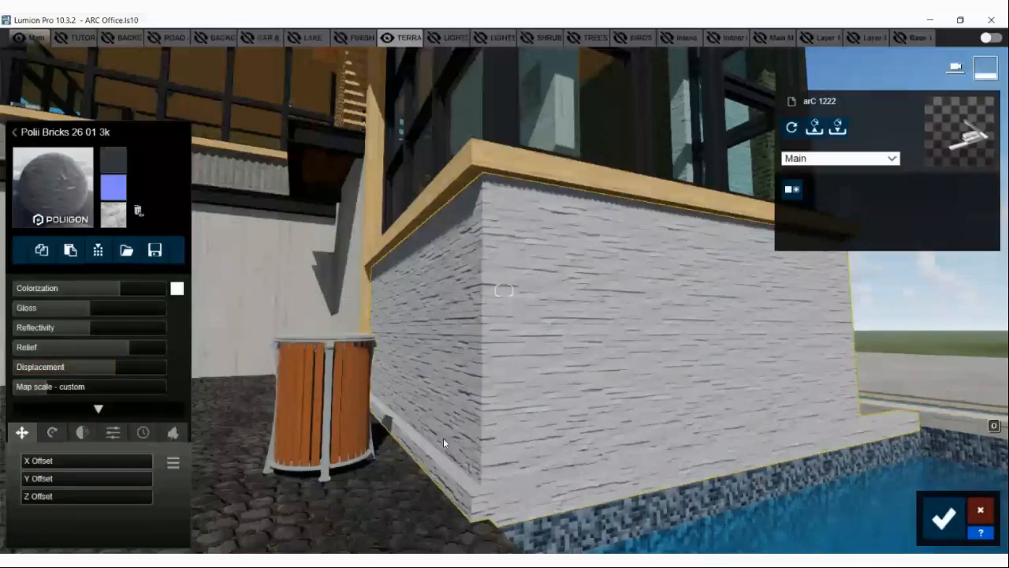
key(w)
right_drag(443, 443, 482, 421)
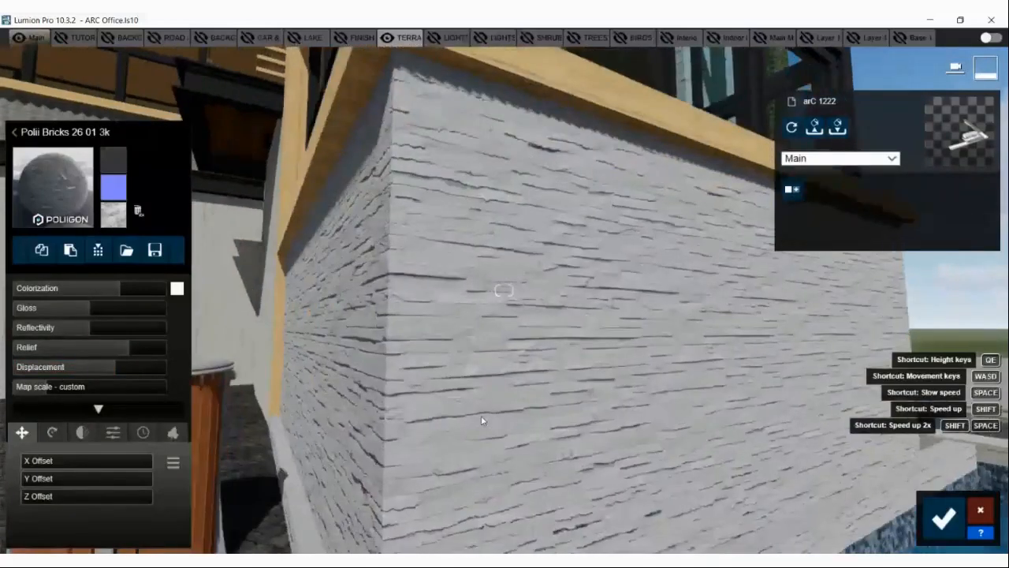
mouse_move(126, 347)
mouse_down()
mouse_move(38, 347)
mouse_move(127, 367)
mouse_up()
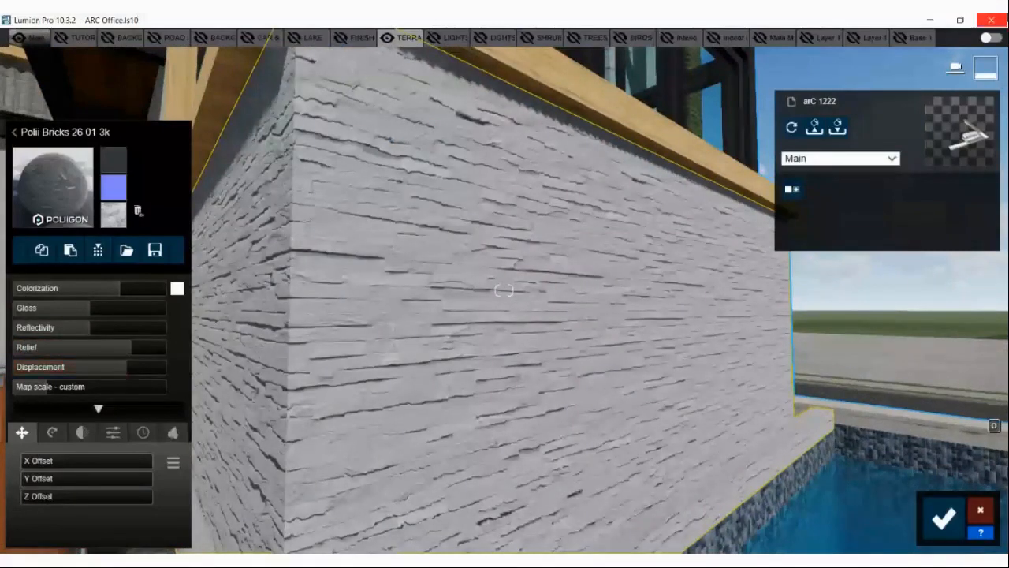
click(991, 19)
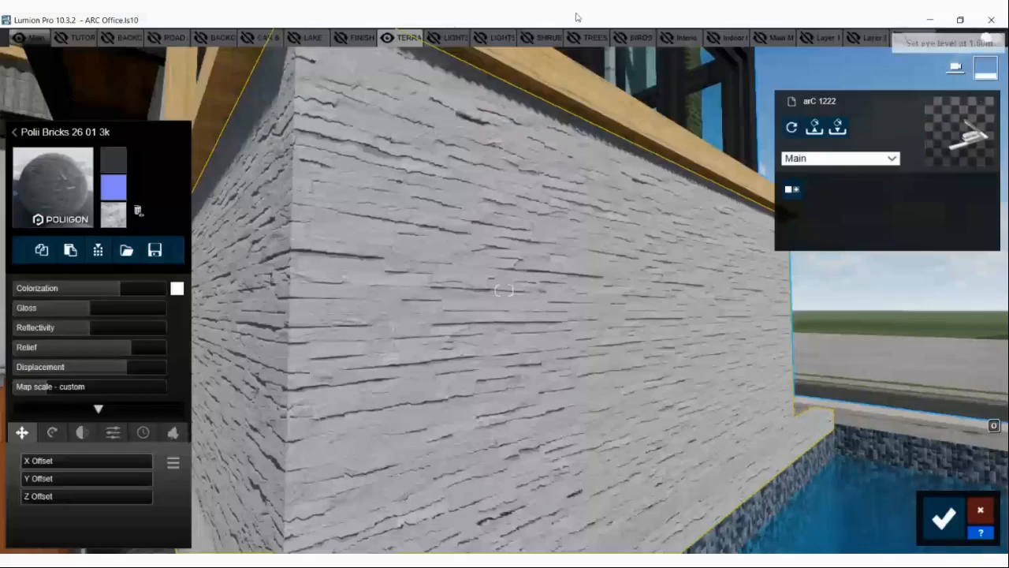
right_drag(746, 341, 685, 298)
key(s)
key(s)
key(s)
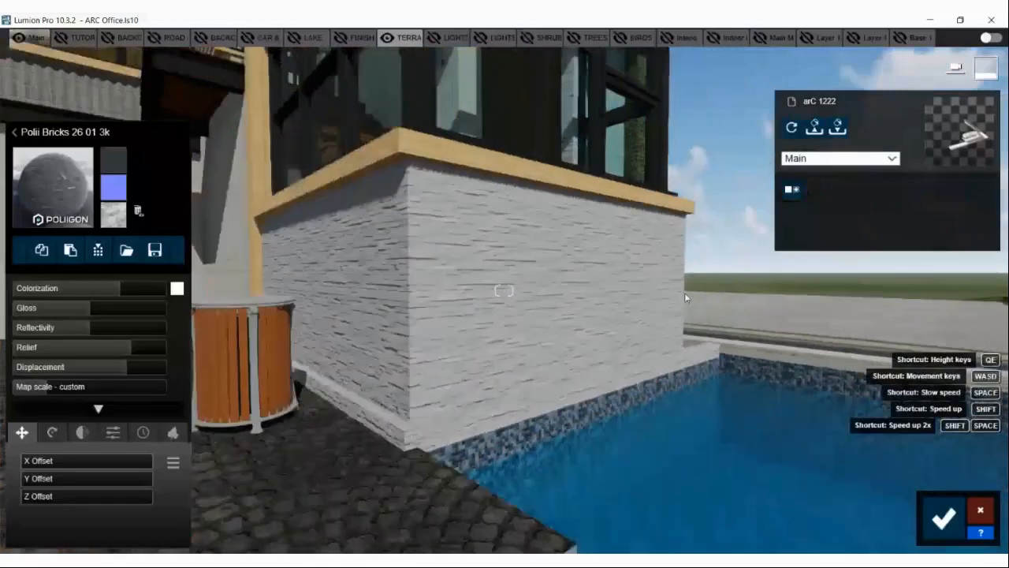
key(s)
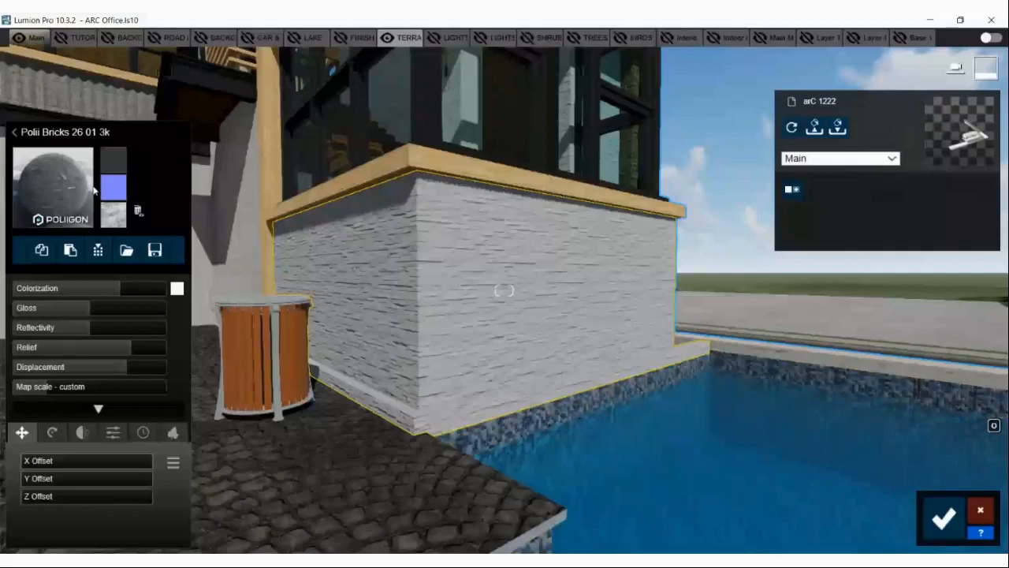
- Save the adjusted brick wall material to the custom materials under the name My Fav Mat O1
click(104, 251)
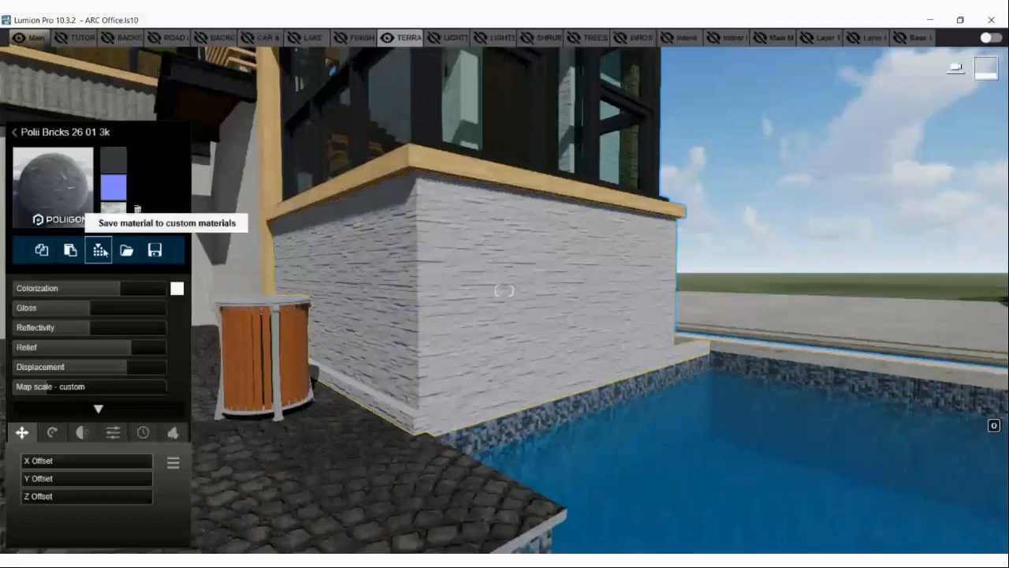
click(101, 250)
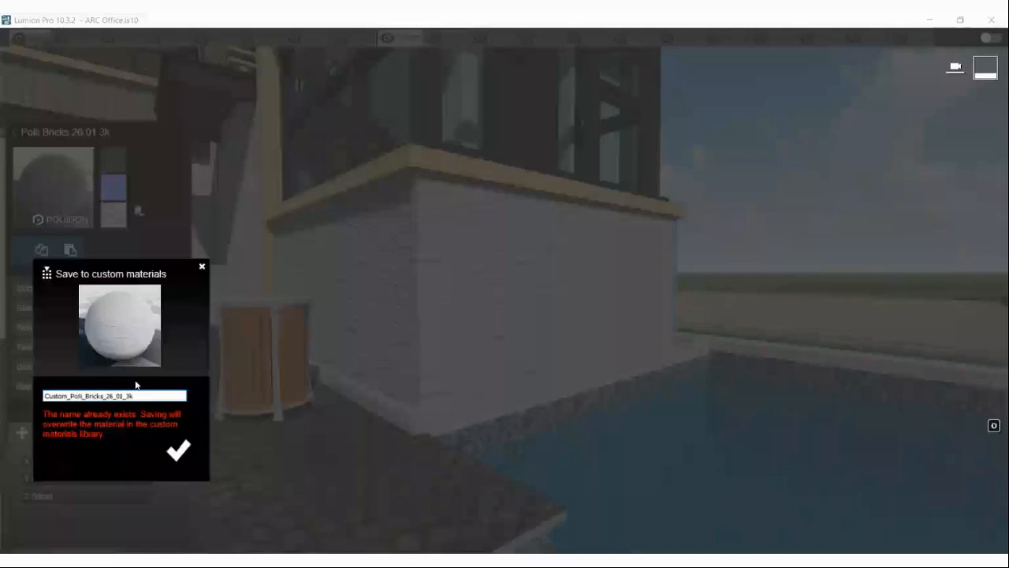
key(BackSpace)
key(BackSpace)
key(BackSpace)
key(BackSpace)
key(BackSpace)
key(BackSpace)
key(BackSpace)
key(BackSpace)
key(BackSpace)
key(BackSpace)
key(BackSpace)
key(BackSpace)
key(BackSpace)
key(BackSpace)
key(BackSpace)
key(BackSpace)
key(BackSpace)
key(BackSpace)
key(BackSpace)
key(BackSpace)
key(BackSpace)
key(BackSpace)
key(BackSpace)
key(BackSpace)
key(BackSpace)
key(BackSpace)
key(BackSpace)
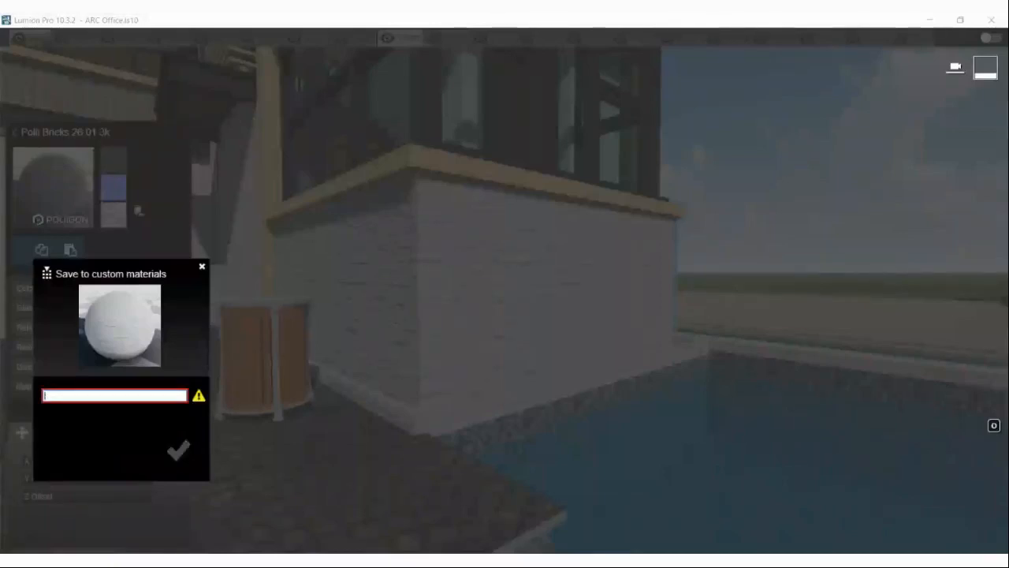
text(My Fav Mat)
text( On)
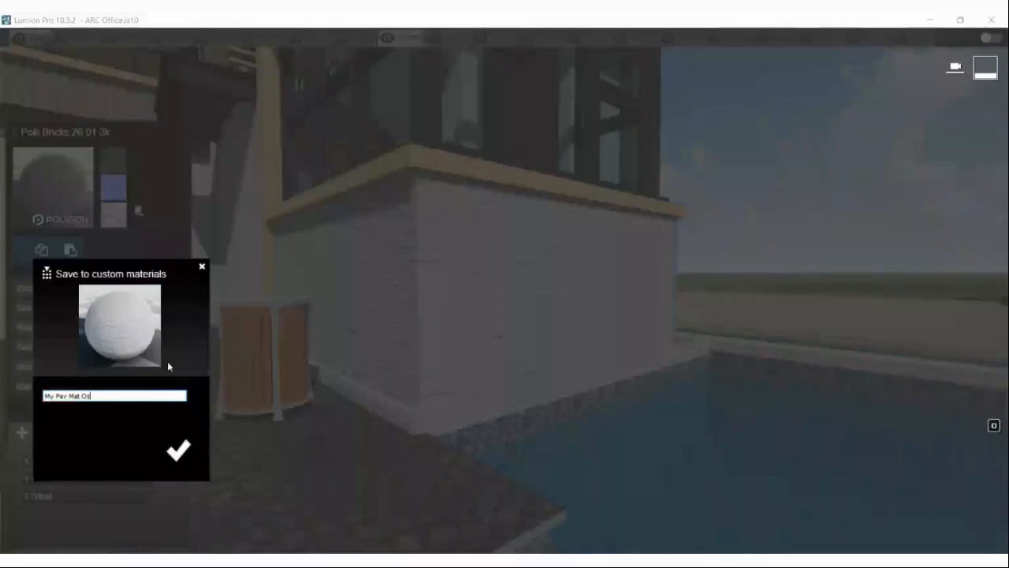
click(179, 451)
- Apply the saved custom material My Fav Mat O1 to the marble wall beside the pool steps
key(a)
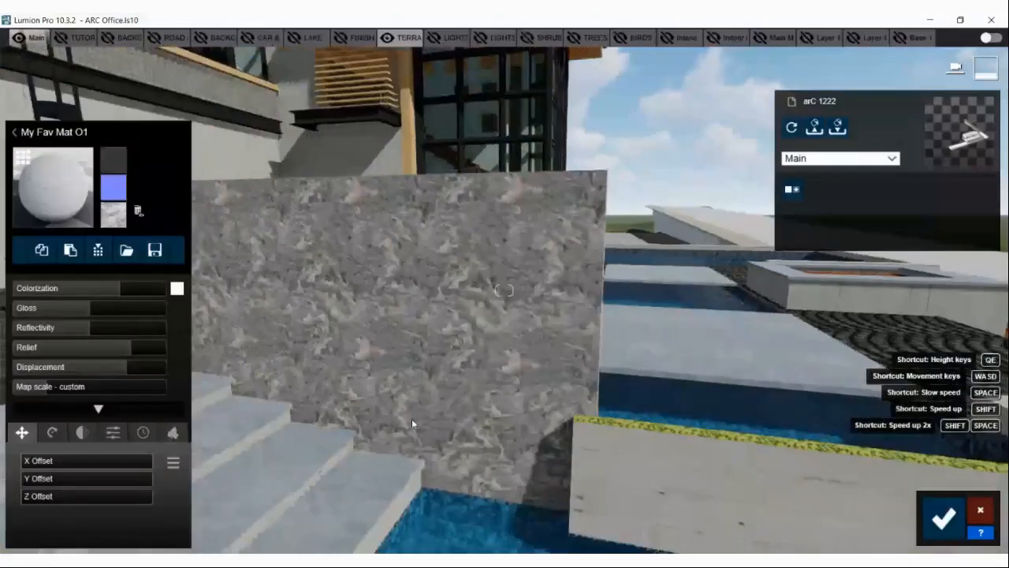
key(a)
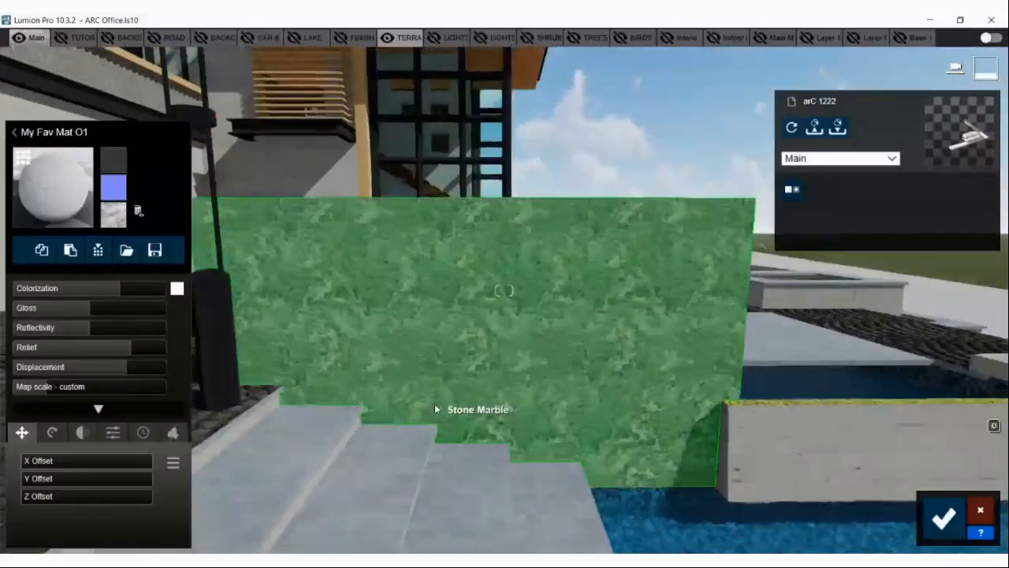
click(431, 384)
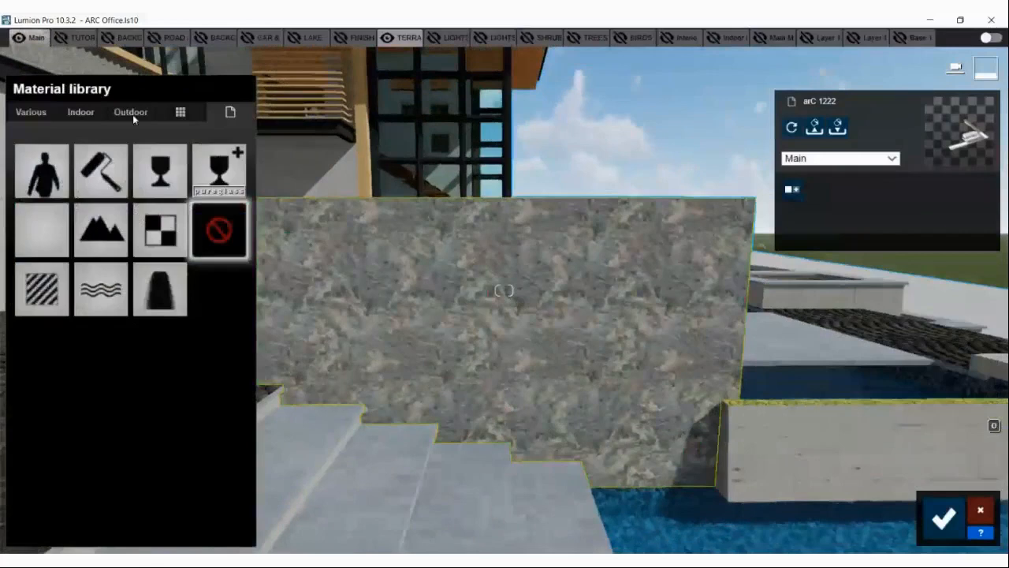
click(182, 115)
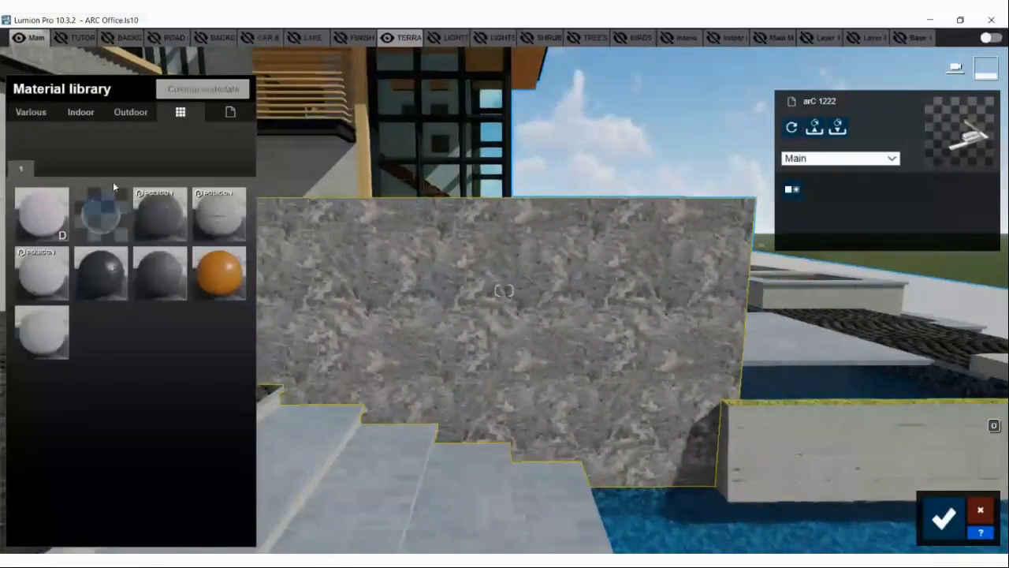
click(42, 343)
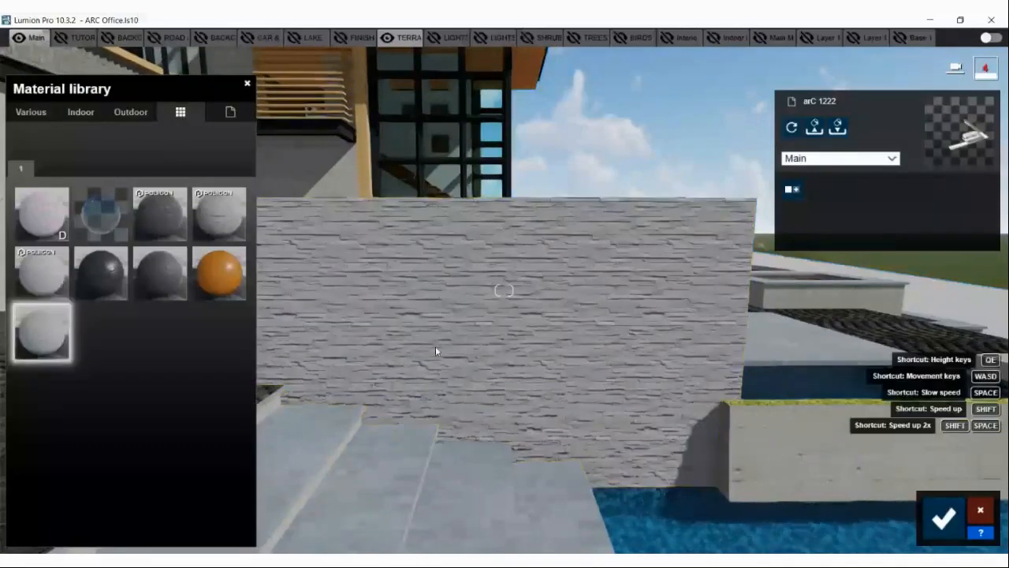
right_drag(435, 351, 549, 340)
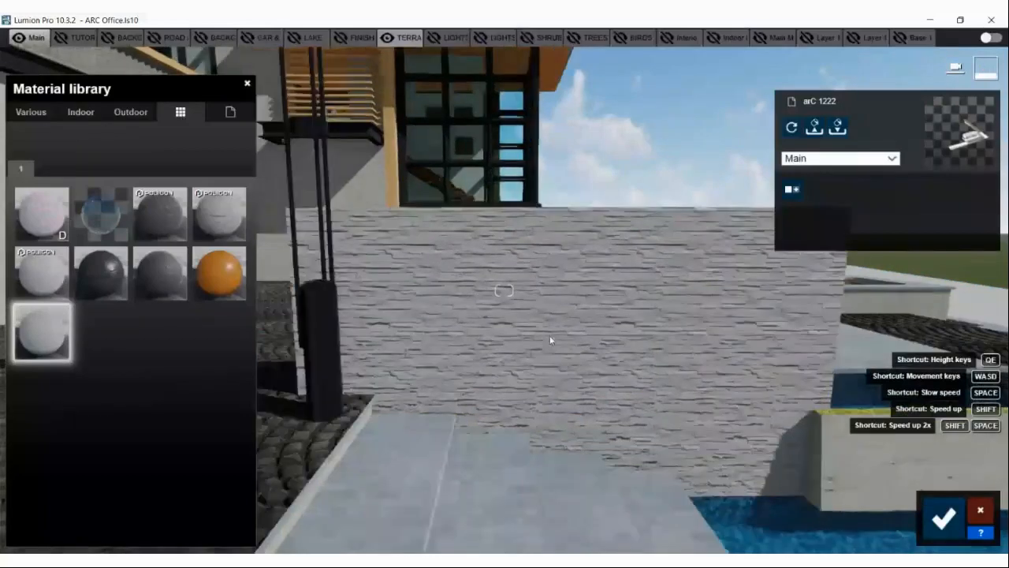
key(w)
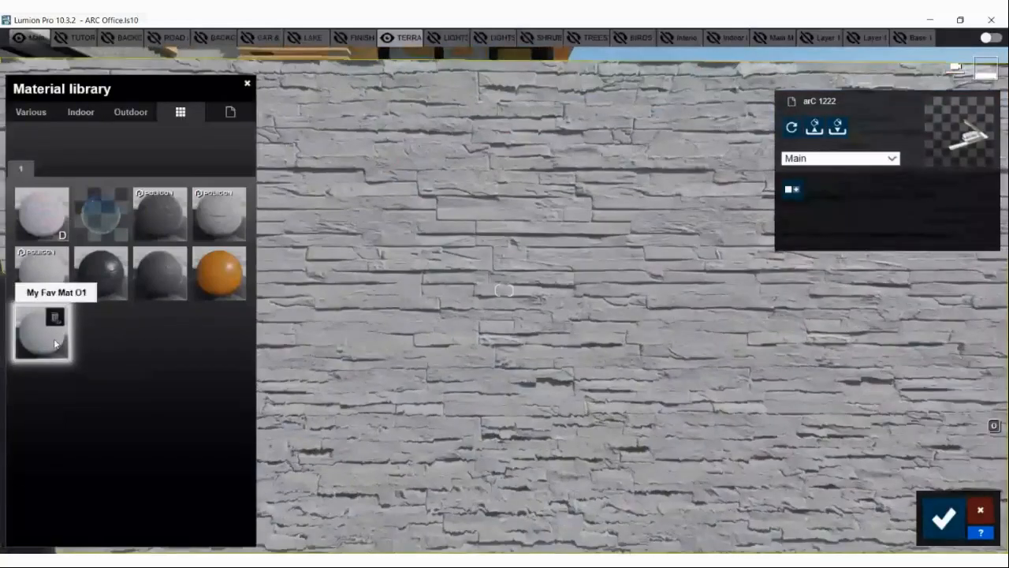
- Open the settings of My Fav Mat O1 and examine the wall's brick relief up close, from above and from farther back
click(56, 339)
key(s)
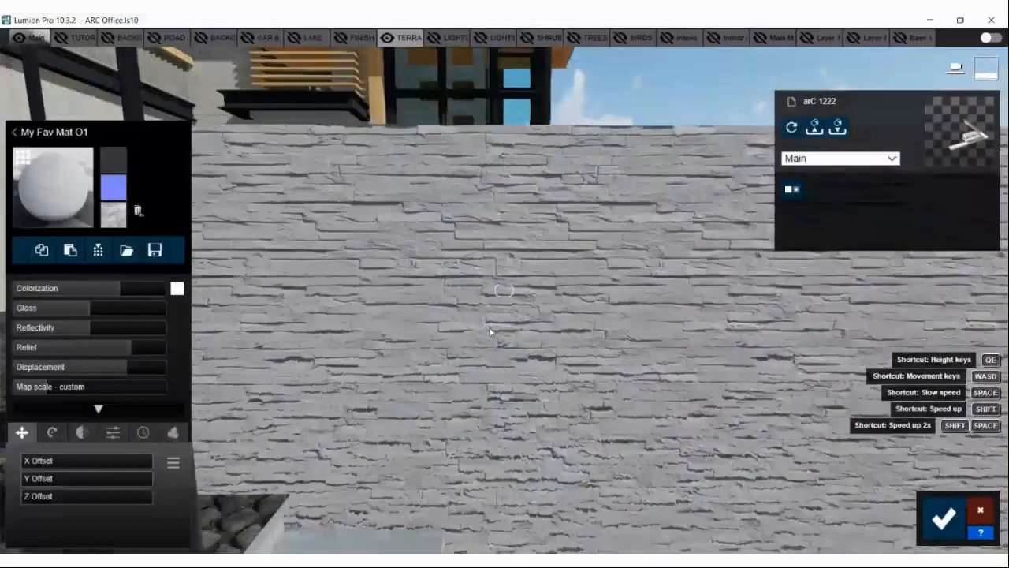
key(s)
key(s)
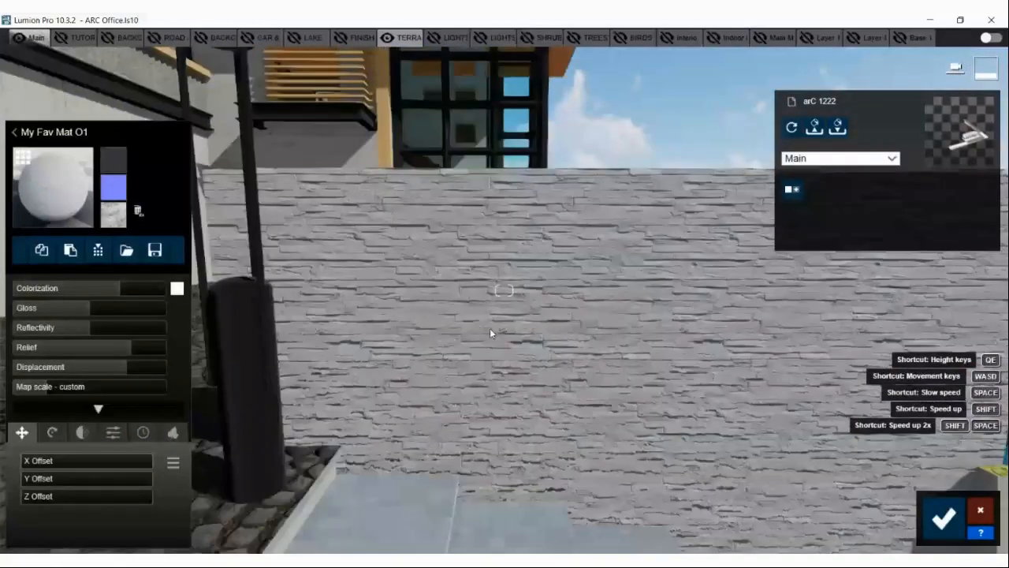
key(s)
key(s)
key(s)
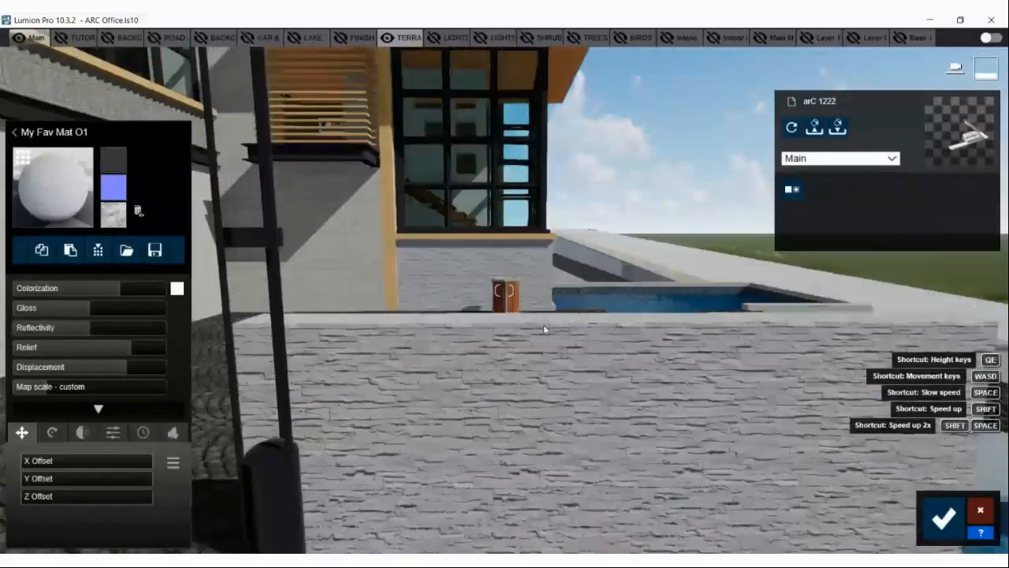
key(w)
key(w)
key(w)
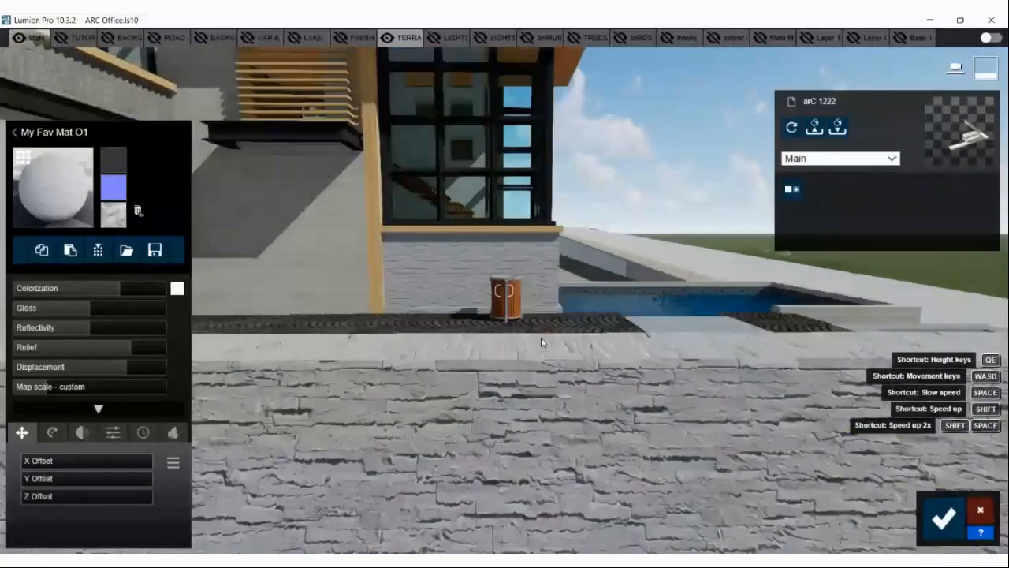
key(s)
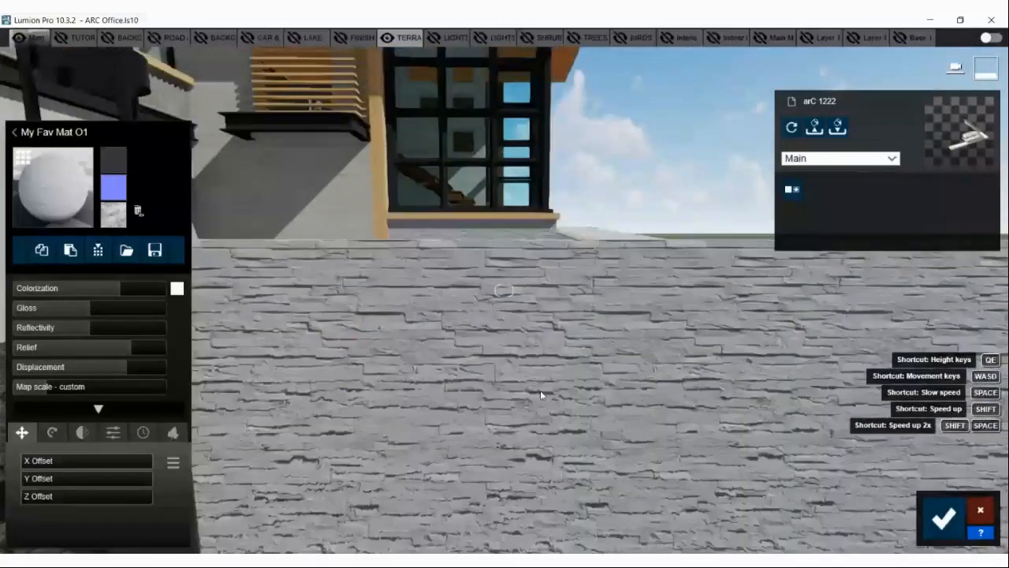
key(e)
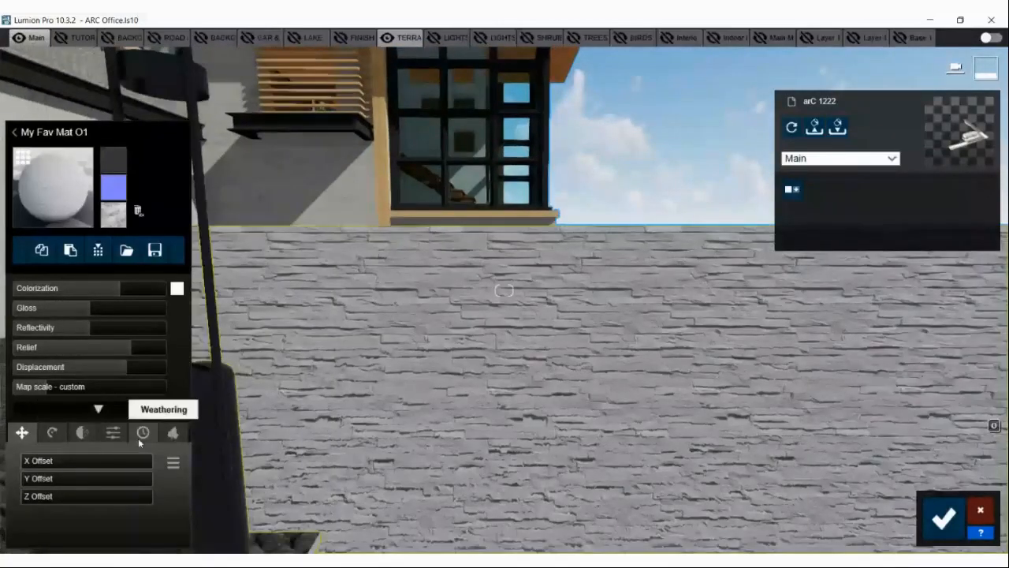
- Bring up the weathering options for My Fav Mat O1 and view the wall's end beside the lamp post
click(140, 439)
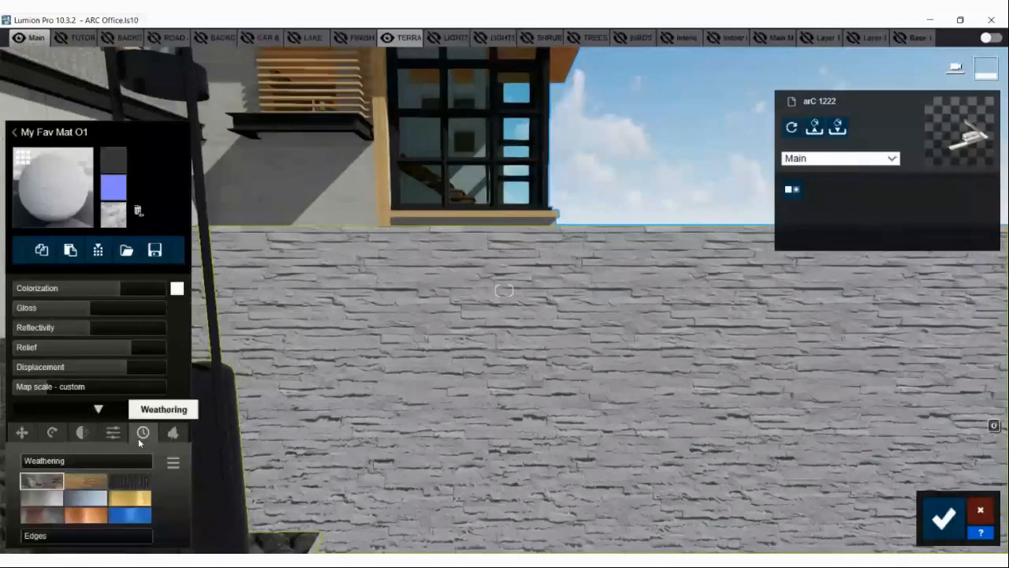
key(a)
key(a)
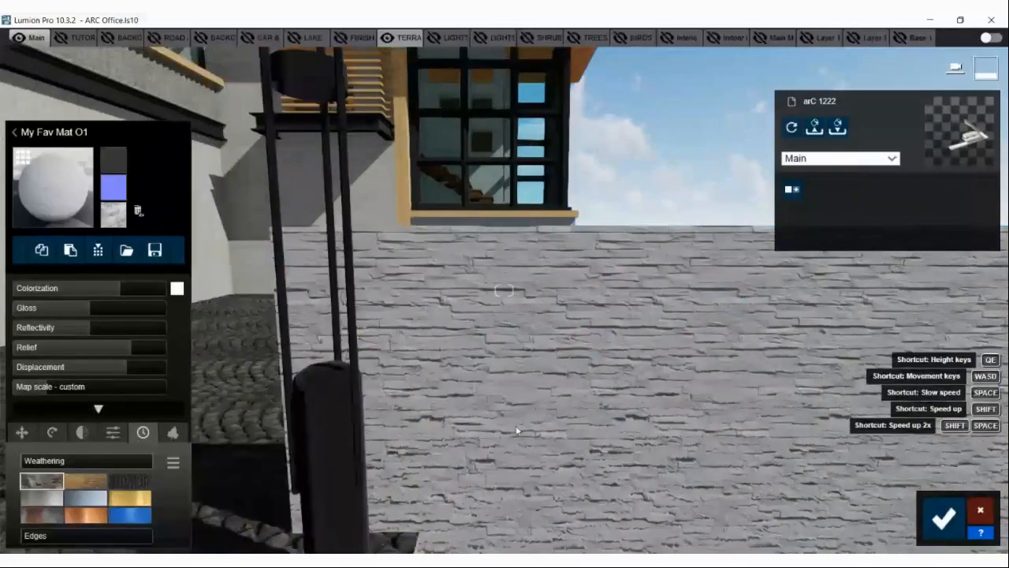
right_drag(517, 432, 492, 401)
key(a)
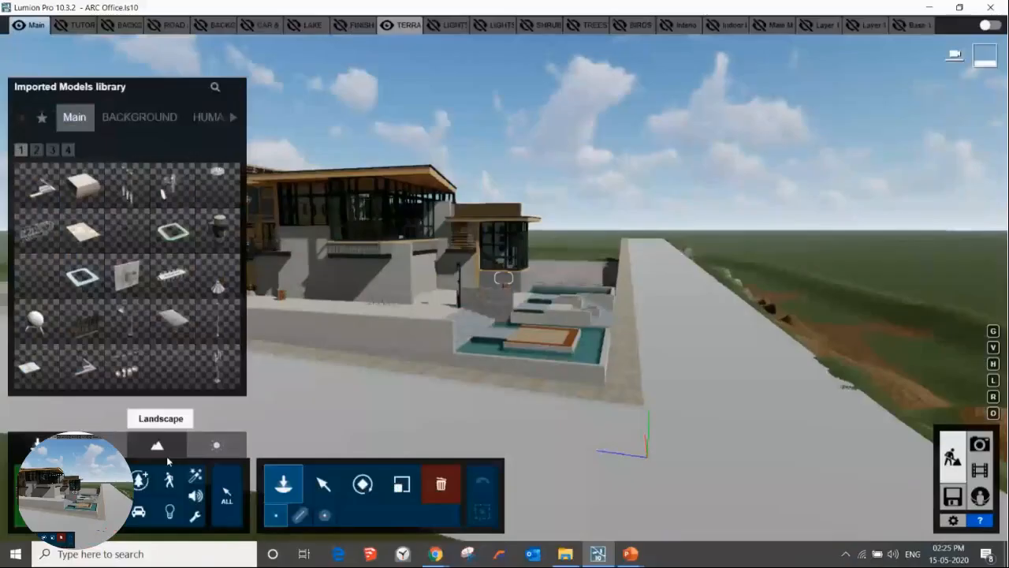
- Start editing the imported model's materials and select the marble wall beside the pool steps
click(97, 445)
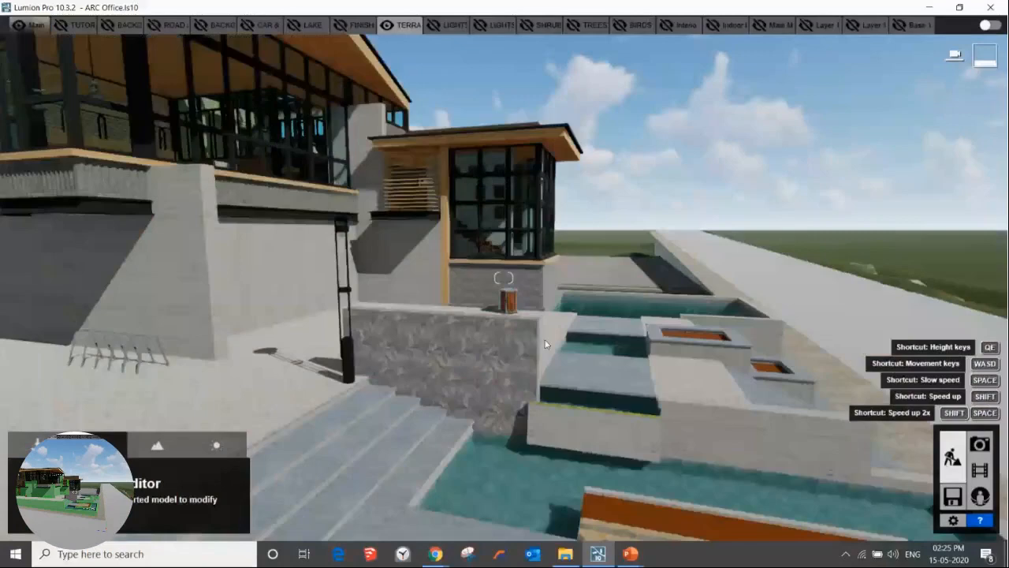
key(w)
right_drag(546, 343, 432, 345)
key(w)
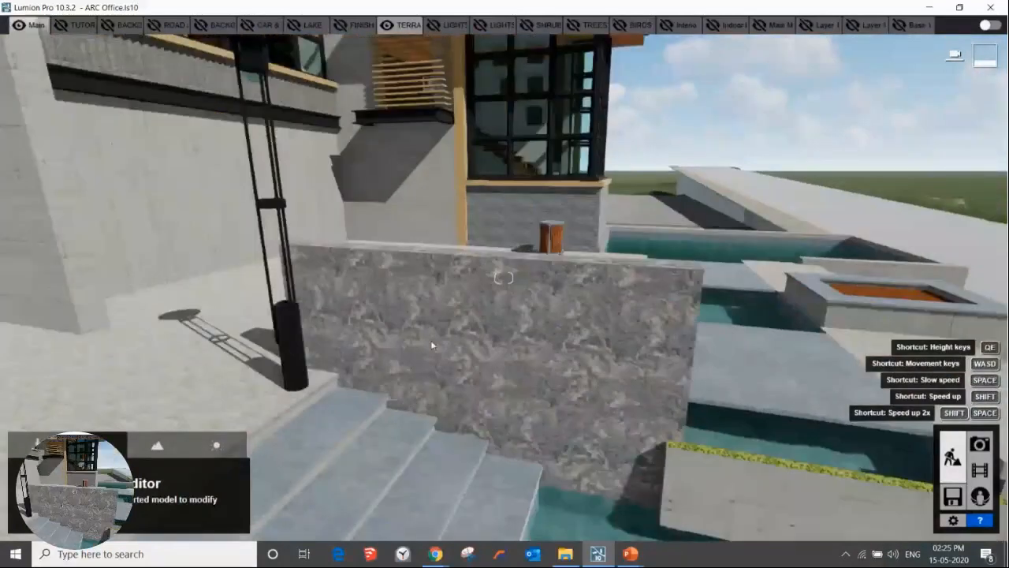
click(473, 326)
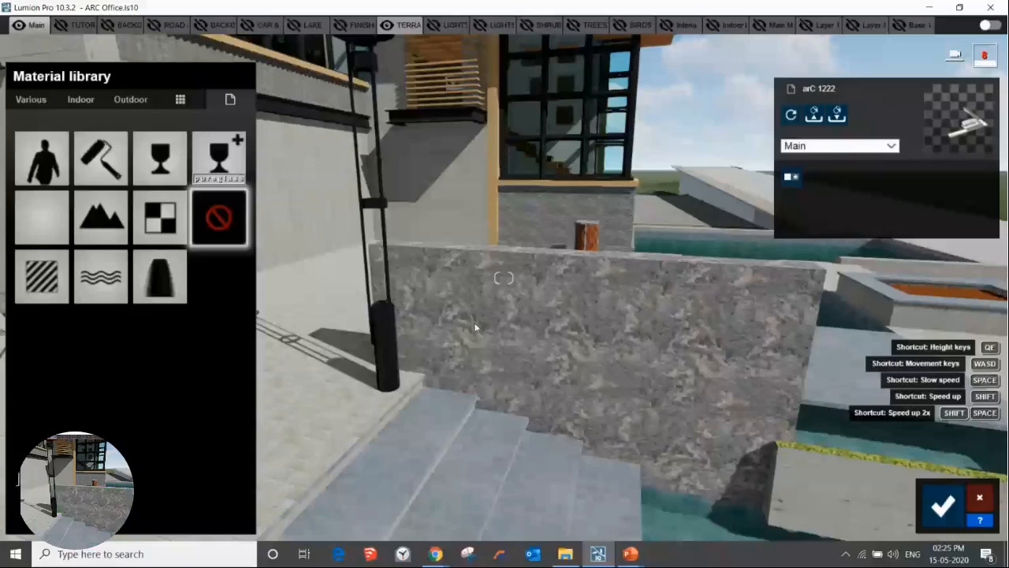
right_drag(474, 327, 566, 348)
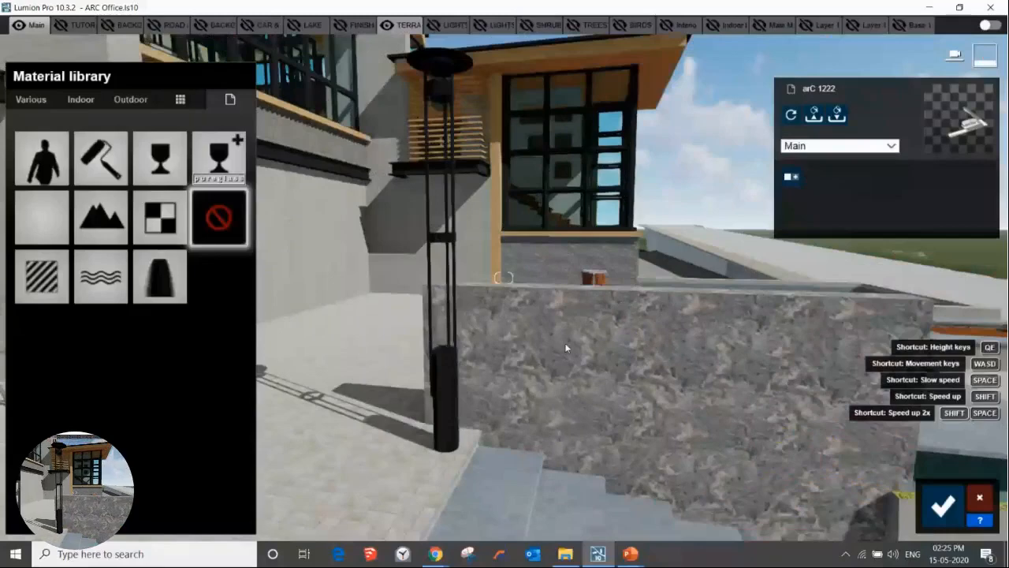
- Apply the custom material My Fav Mat O1 to the marble wall and check its texture up close and from farther back
click(130, 99)
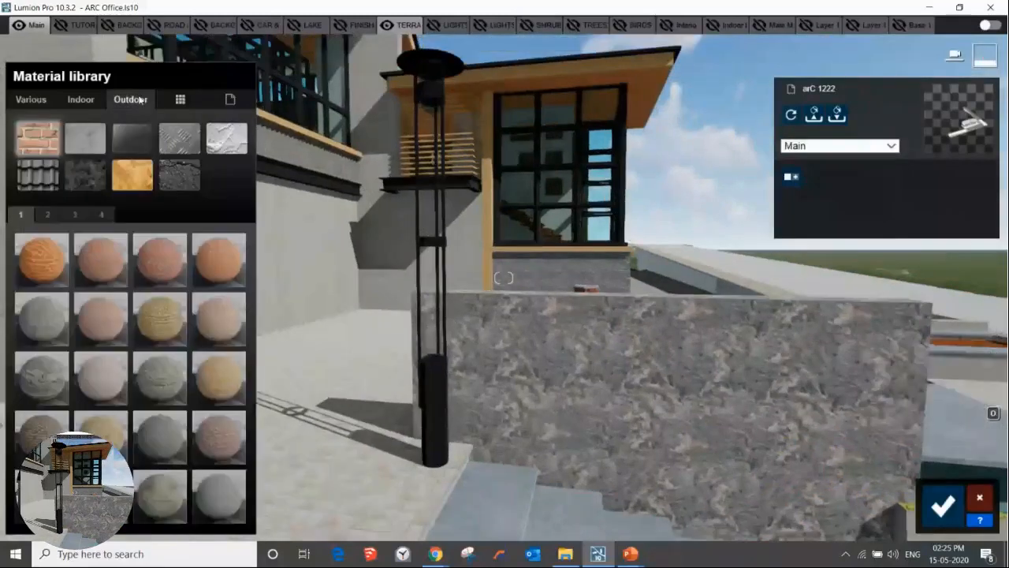
click(180, 100)
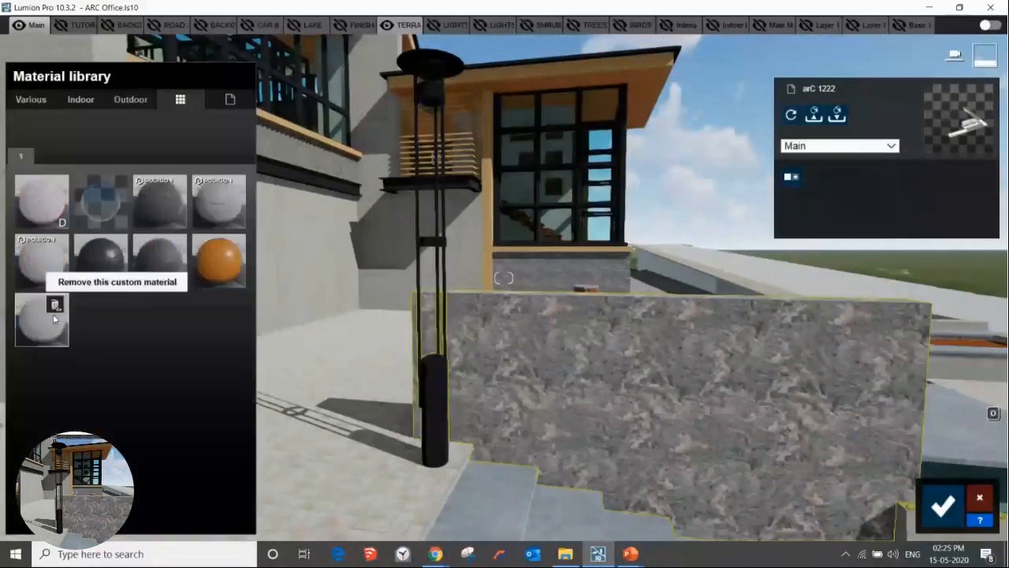
key(s)
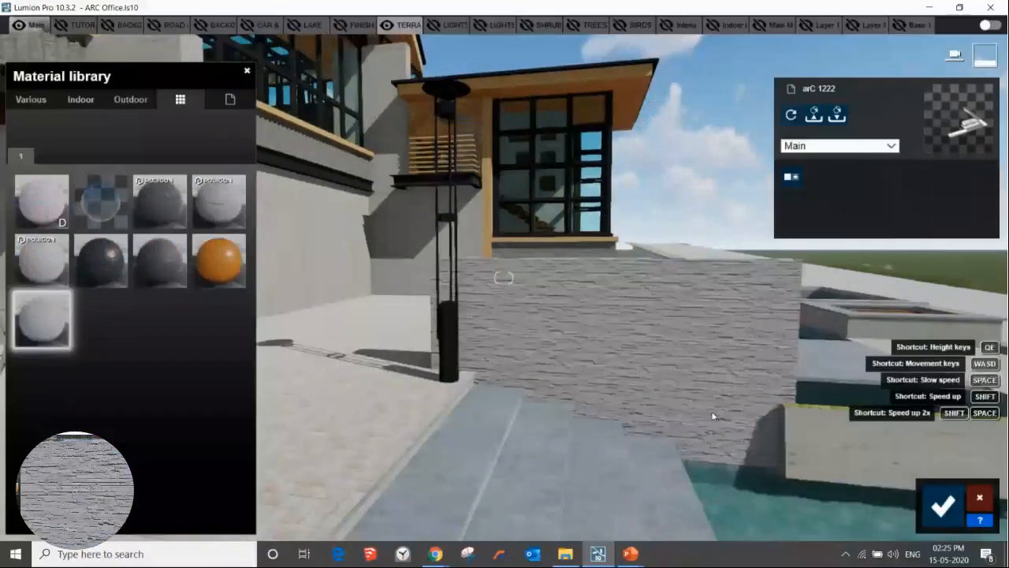
scroll(714, 417, up, 5)
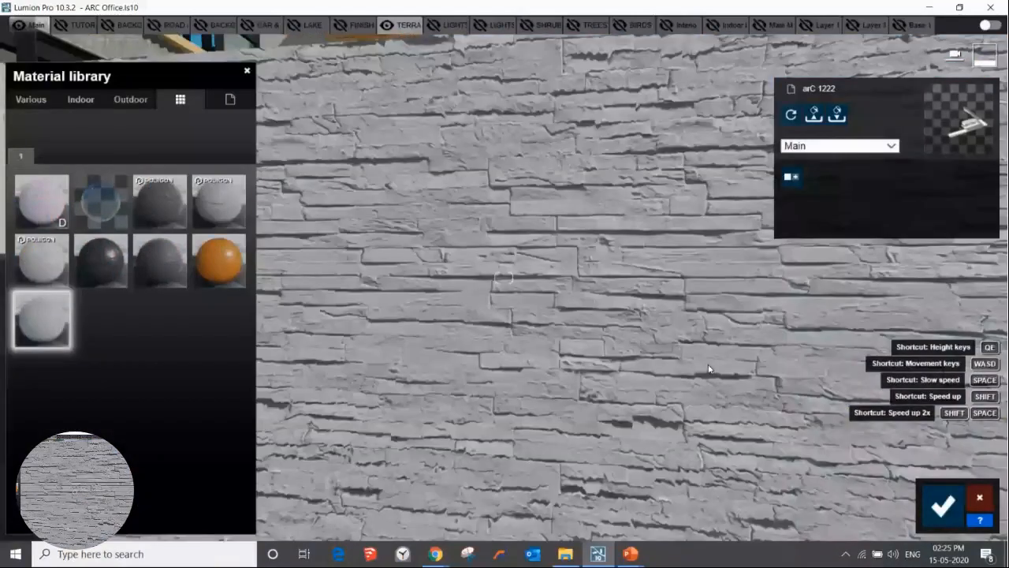
scroll(709, 368, down, 5)
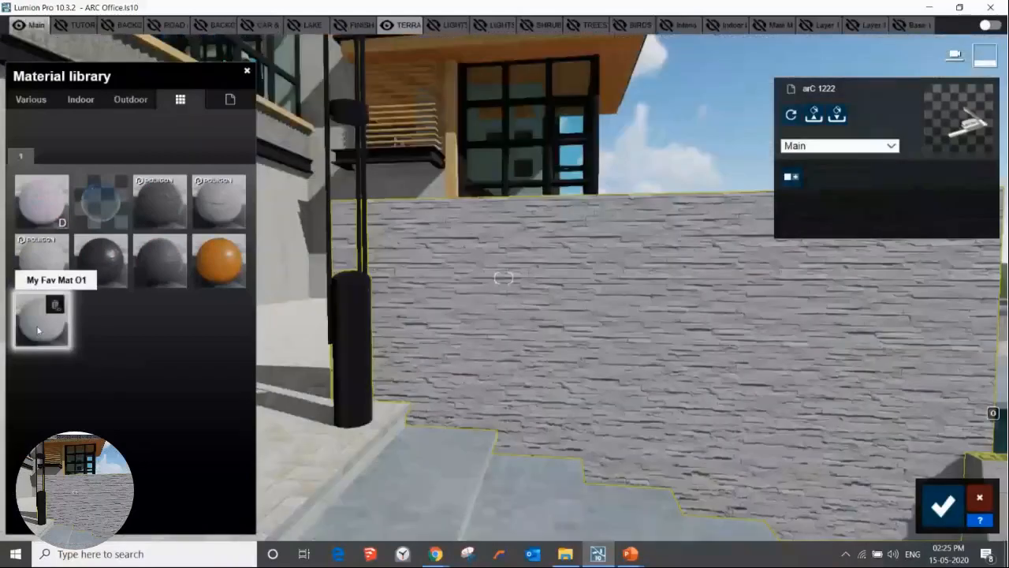
- Open the settings of My Fav Mat O1, inspect the wall's end beside the lamp post, and add weathering to the wall
click(38, 331)
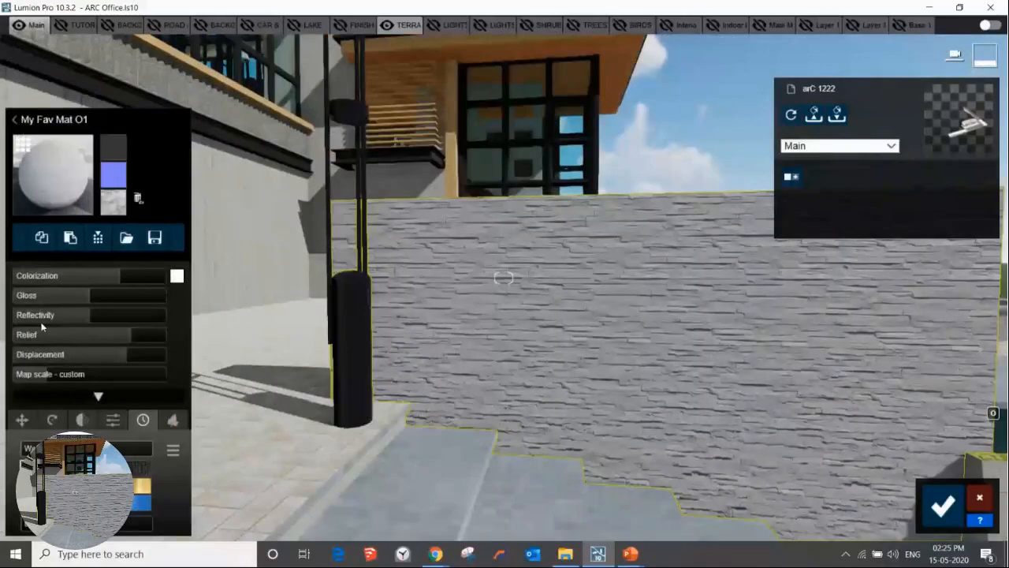
right_drag(378, 314, 434, 312)
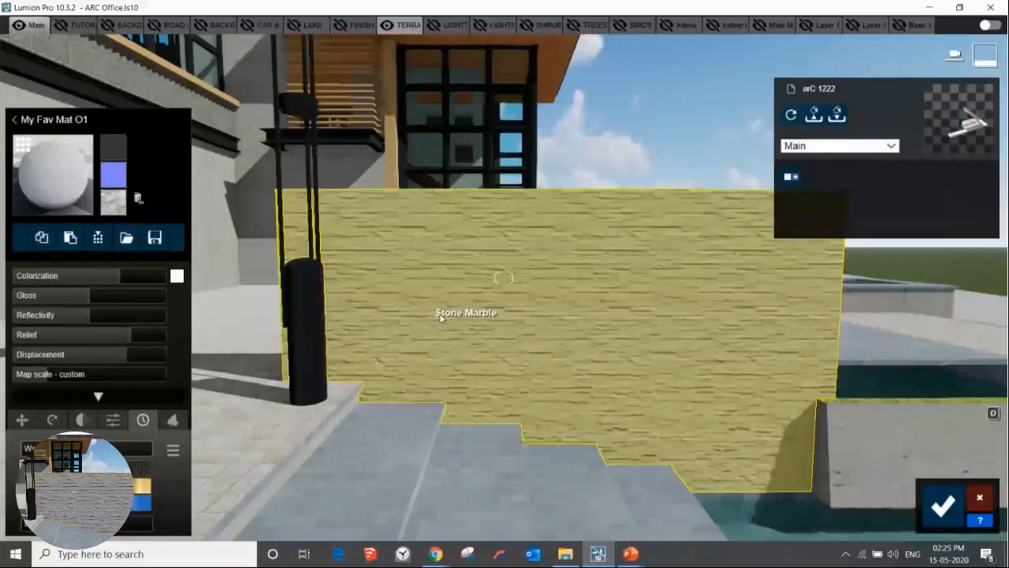
click(441, 316)
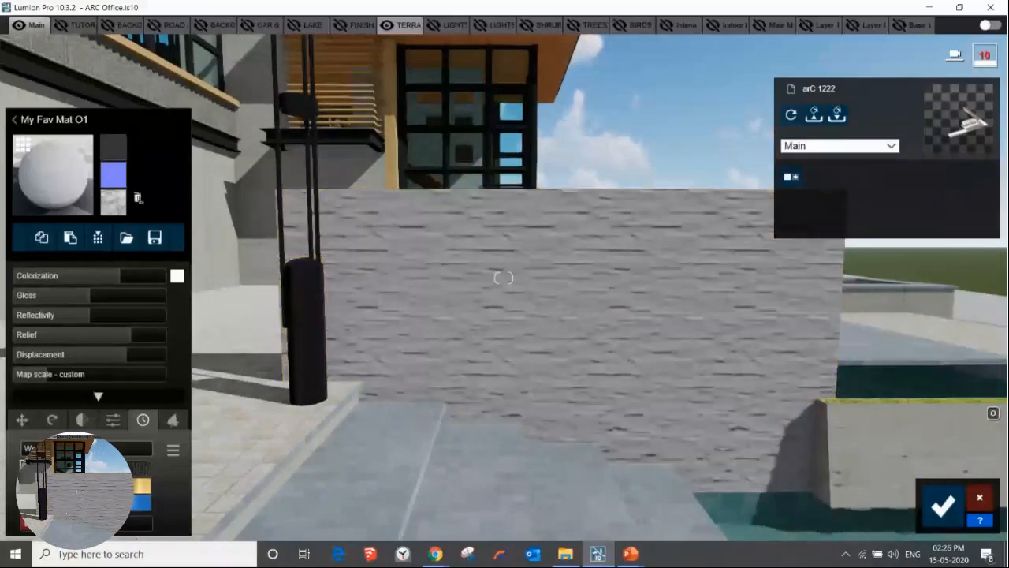
key(a)
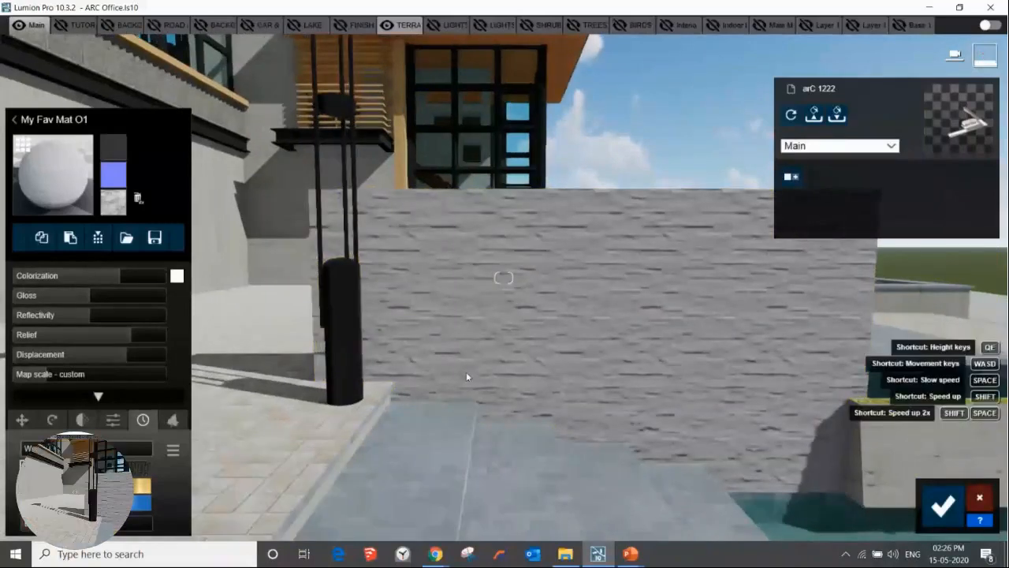
right_drag(466, 377, 426, 373)
key(w)
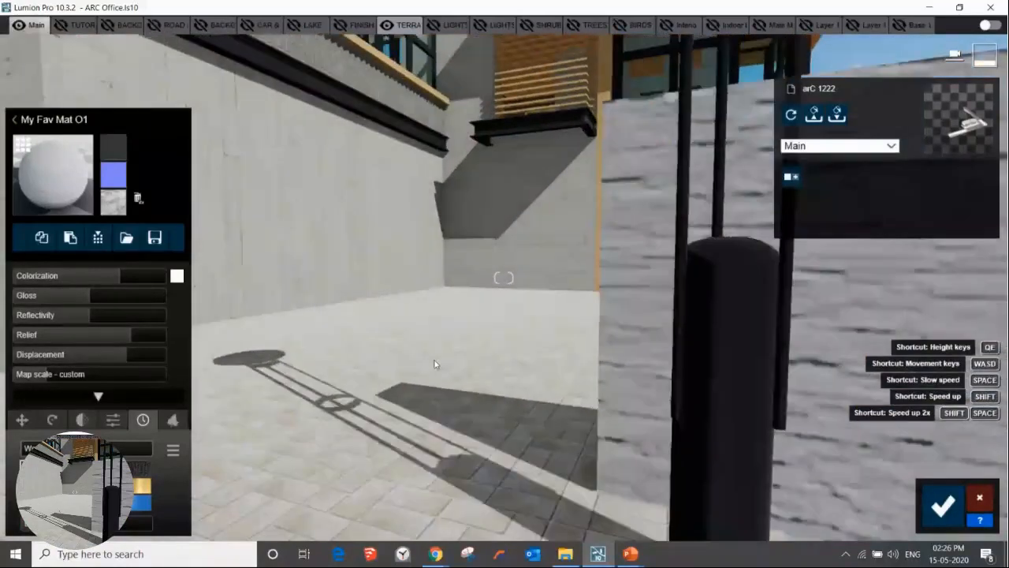
key(w)
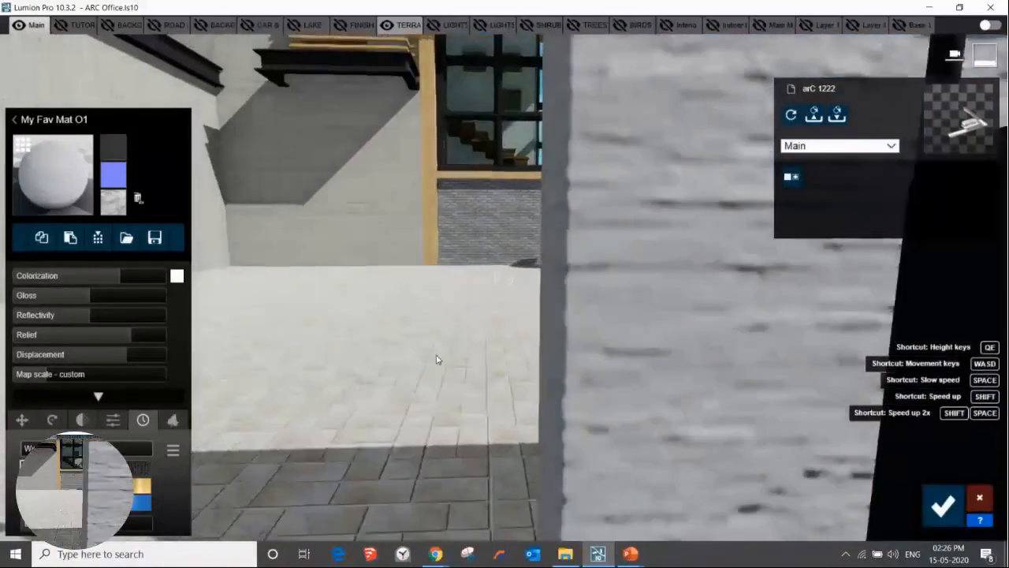
key(s)
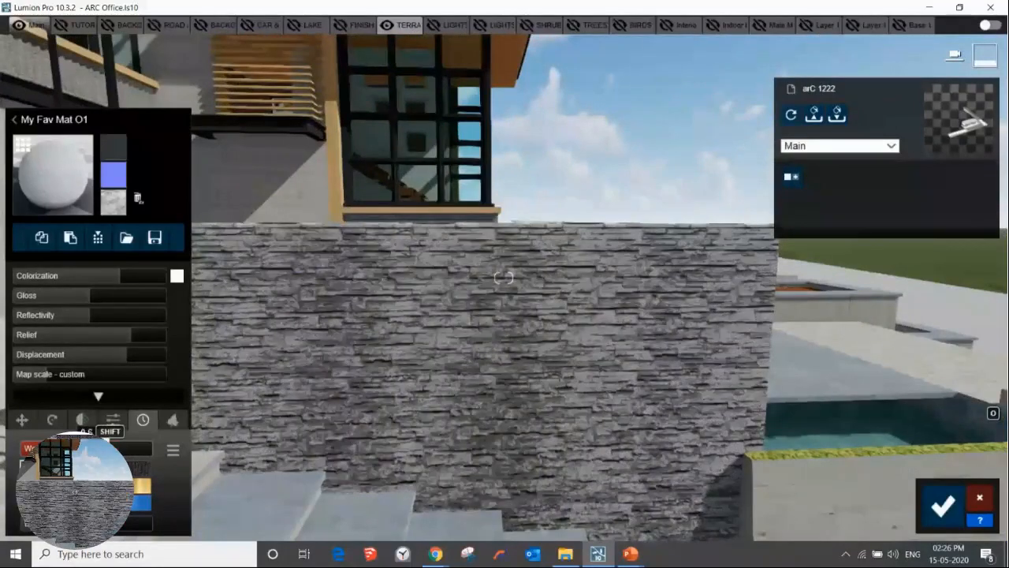
- Spread foliage over the lower part of the wall and inspect the leaves up close
click(173, 419)
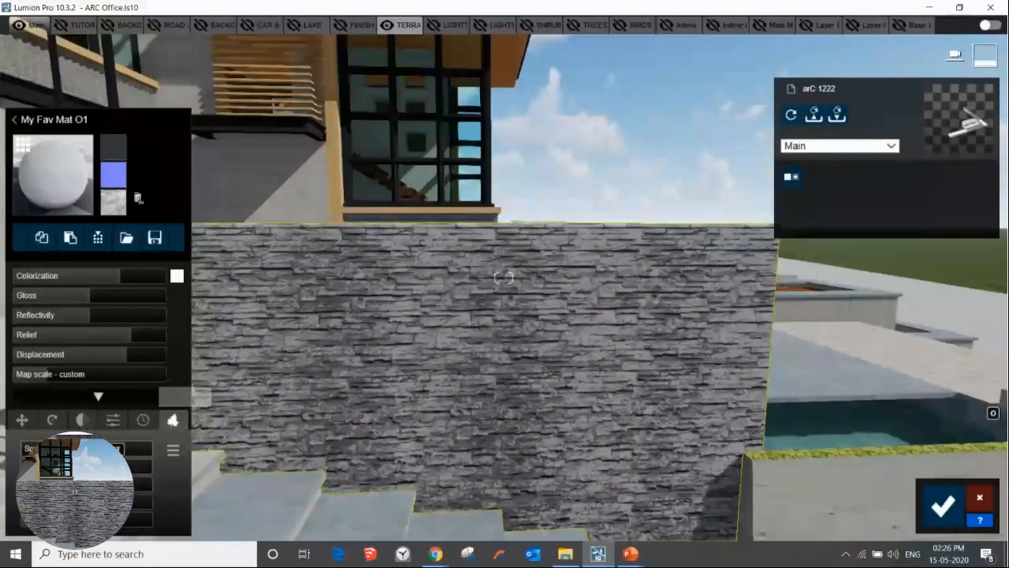
click(33, 448)
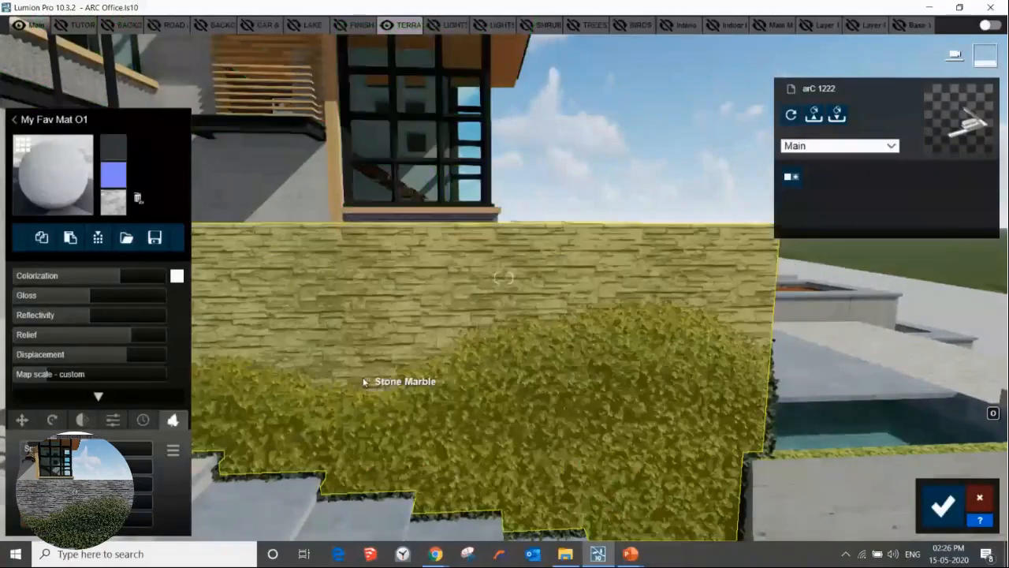
right_drag(473, 287, 477, 330)
scroll(477, 326, up, 3)
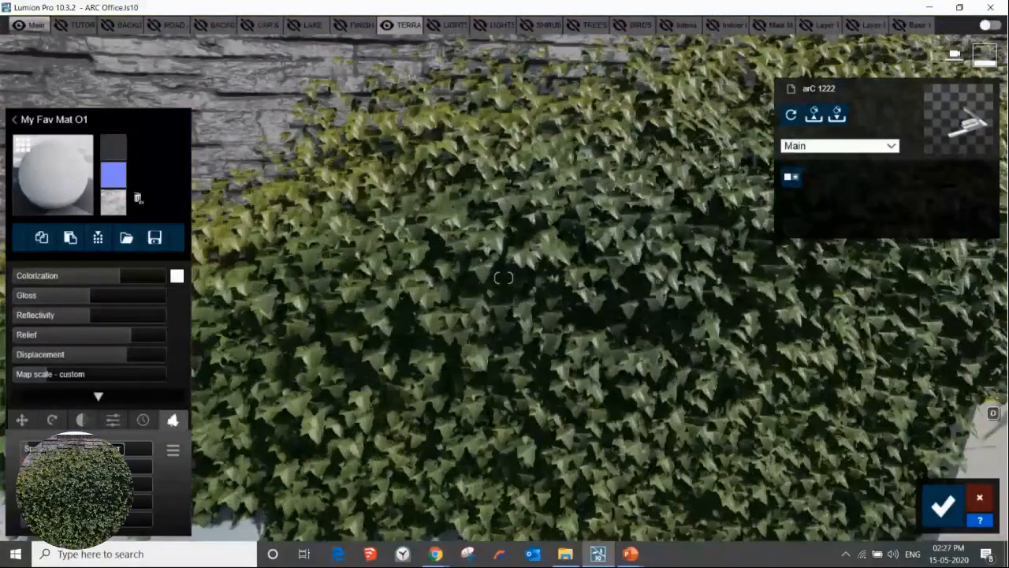
- Try another leaf type for the wall's foliage and switch back to the dark green ivy
scroll(503, 278, up, 2)
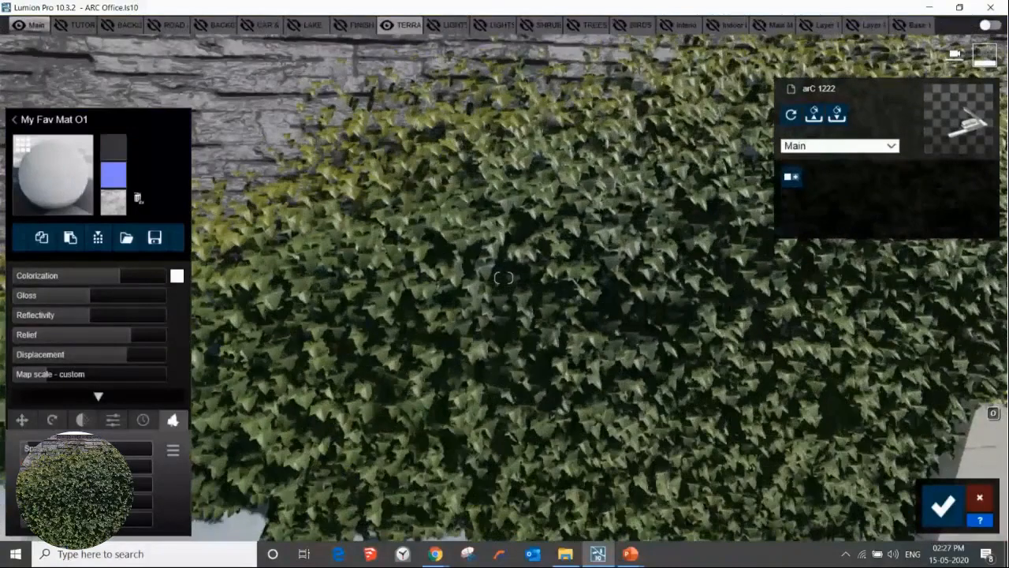
drag(71, 484, 87, 484)
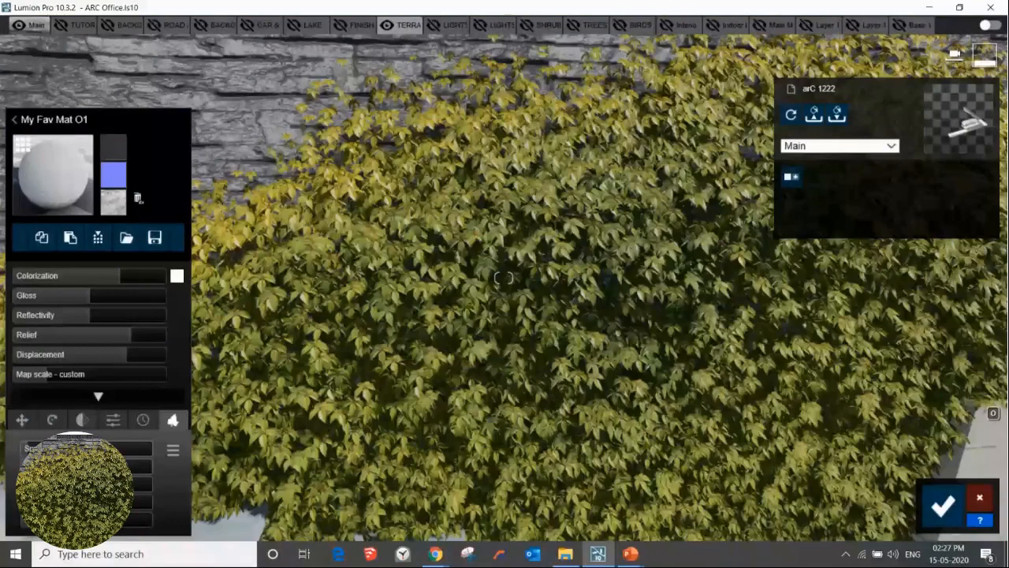
drag(87, 484, 109, 485)
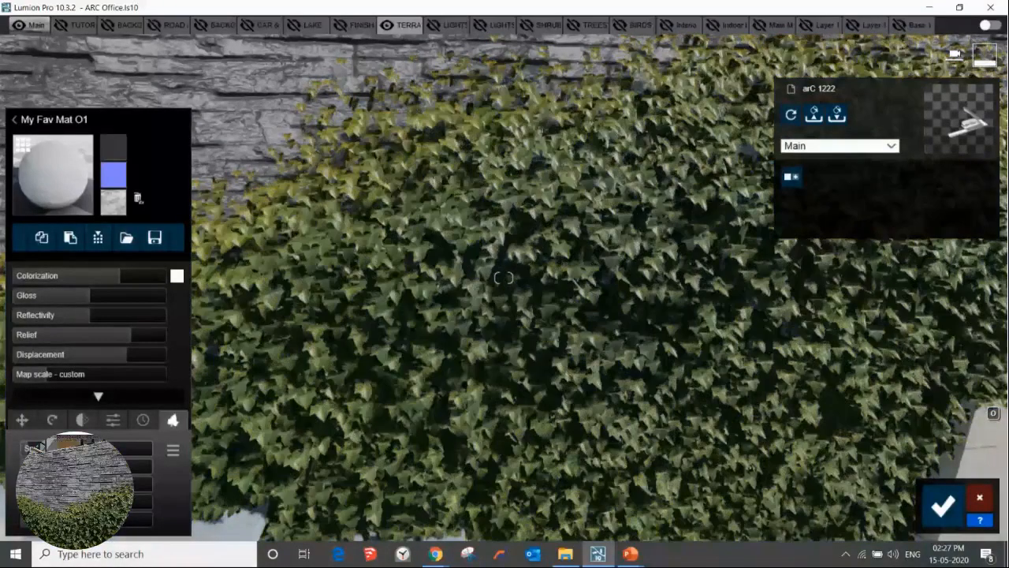
- Inspect the foliage-covered wall from the pool steps and from farther back, and save the material changes
scroll(481, 293, down, 5)
scroll(482, 295, down, 3)
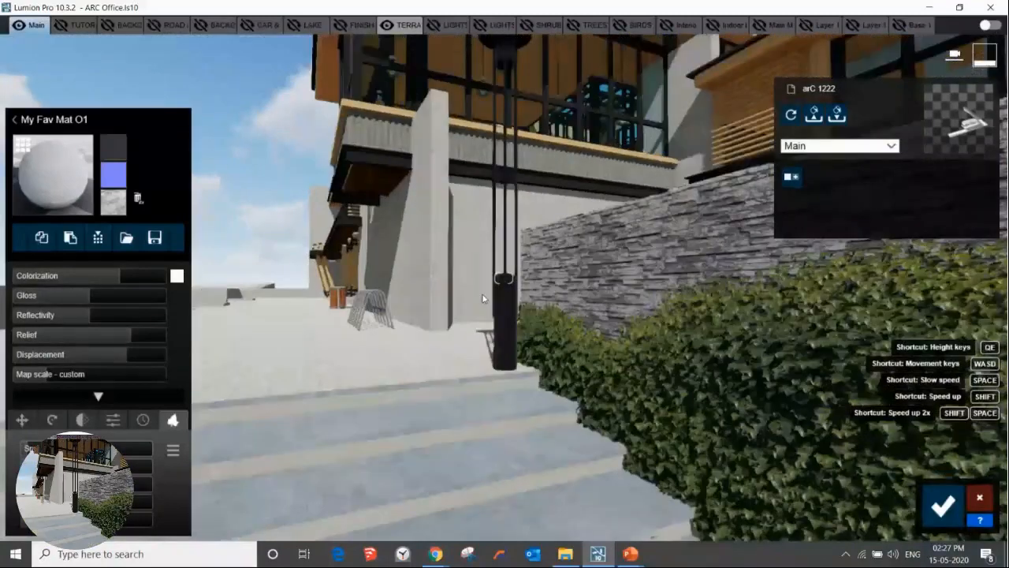
scroll(483, 299, down, 2)
right_drag(483, 298, 616, 320)
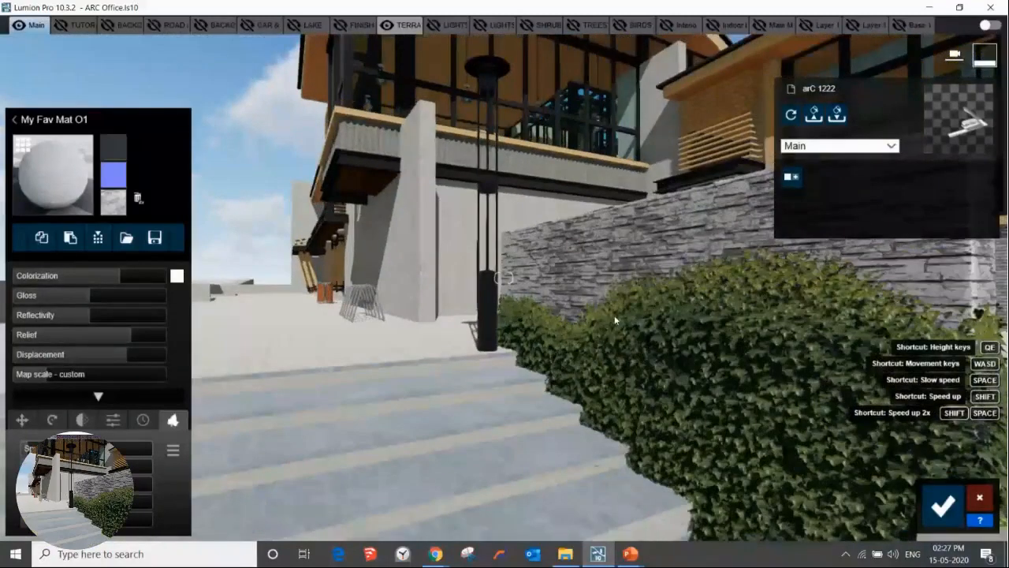
scroll(616, 318, down, 3)
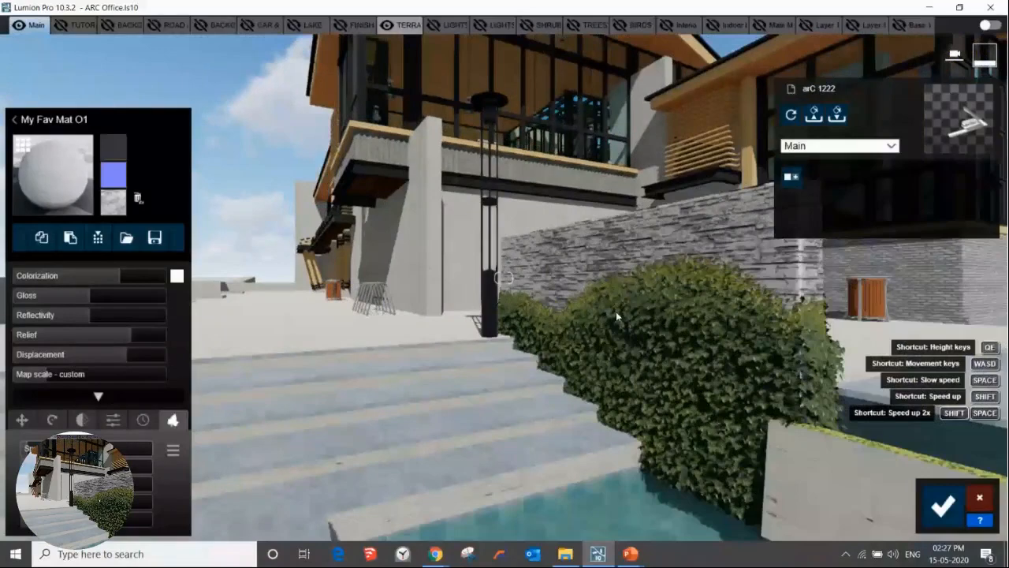
scroll(617, 313, down, 3)
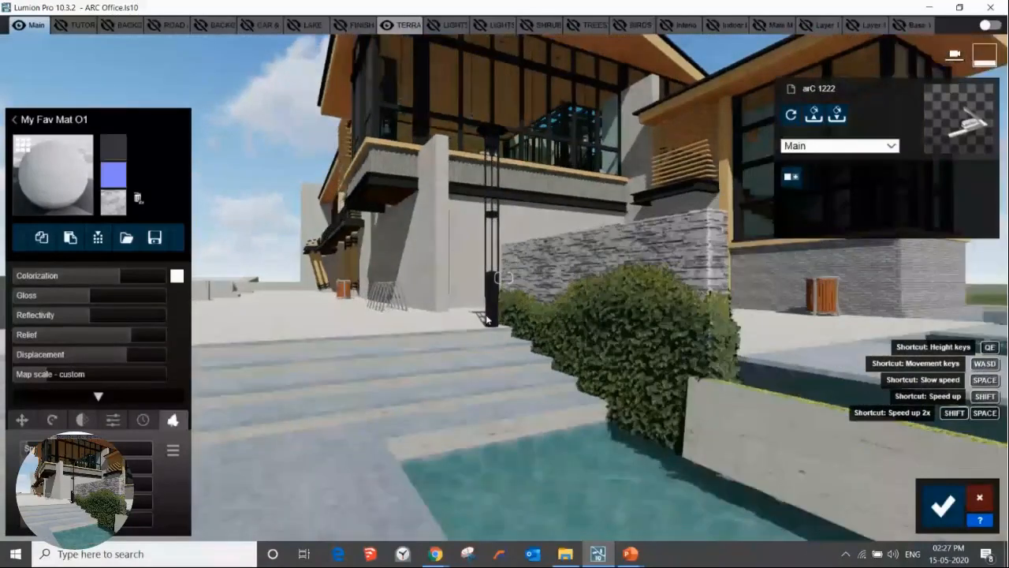
middle_drag(617, 313, 643, 327)
scroll(642, 326, up, 1)
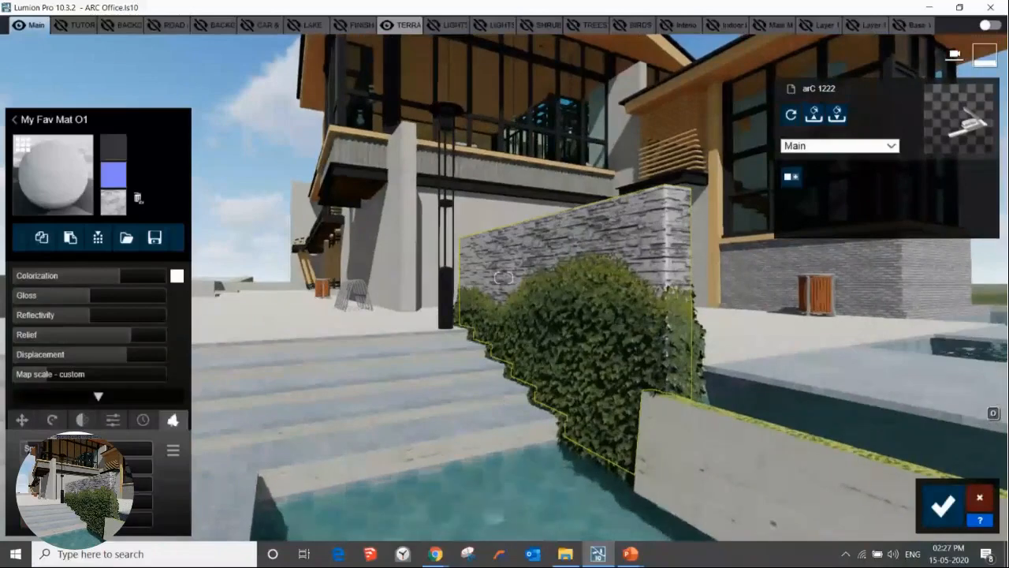
drag(82, 502, 127, 502)
key(s)
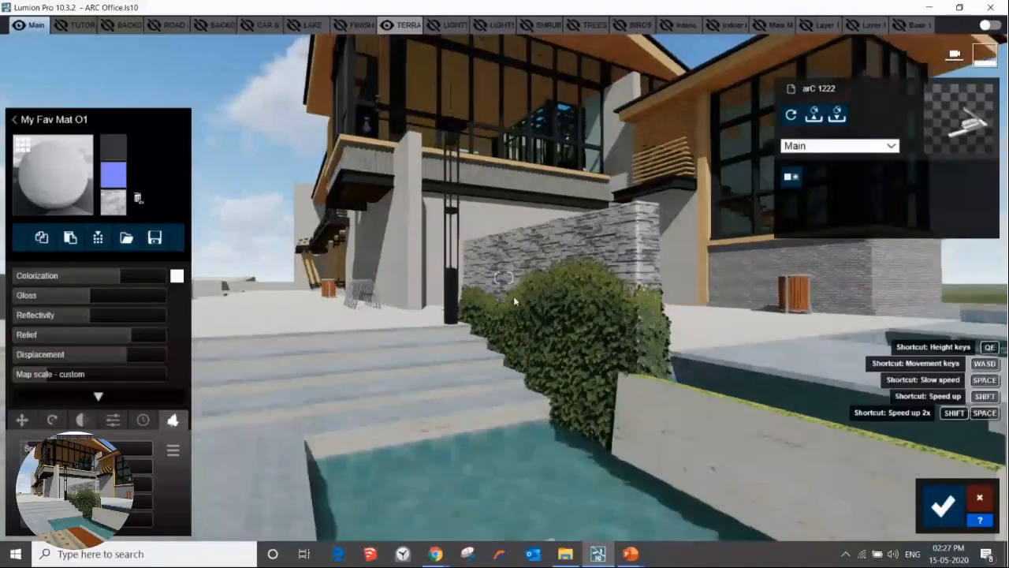
key(s)
click(943, 505)
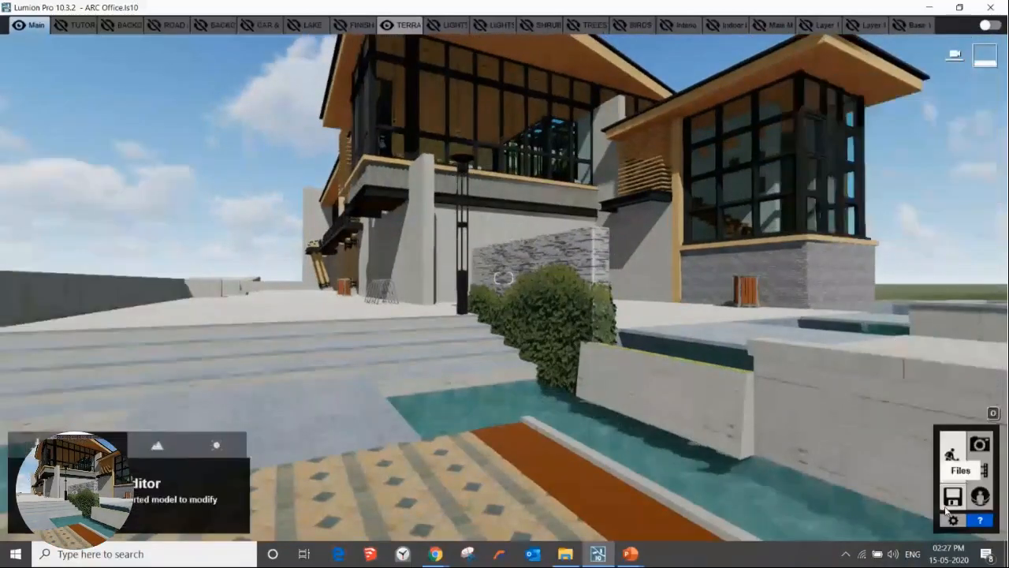
- Go up to the upper floor's glazed facade and select its Translucent_Glass_Blue panes for material editing
right_drag(299, 217, 6, 319)
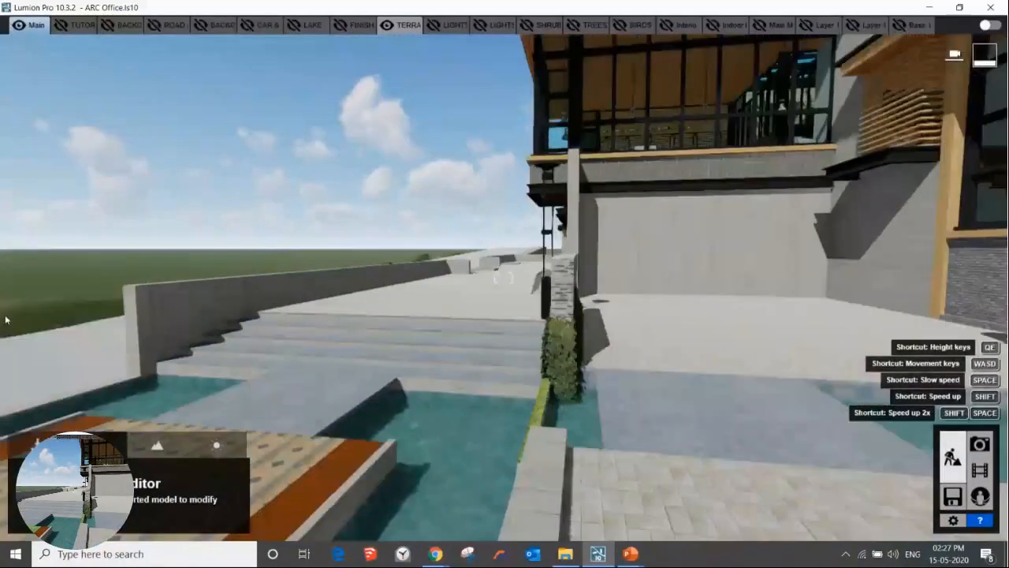
middle_drag(762, 163, 742, 429)
right_drag(742, 429, 697, 431)
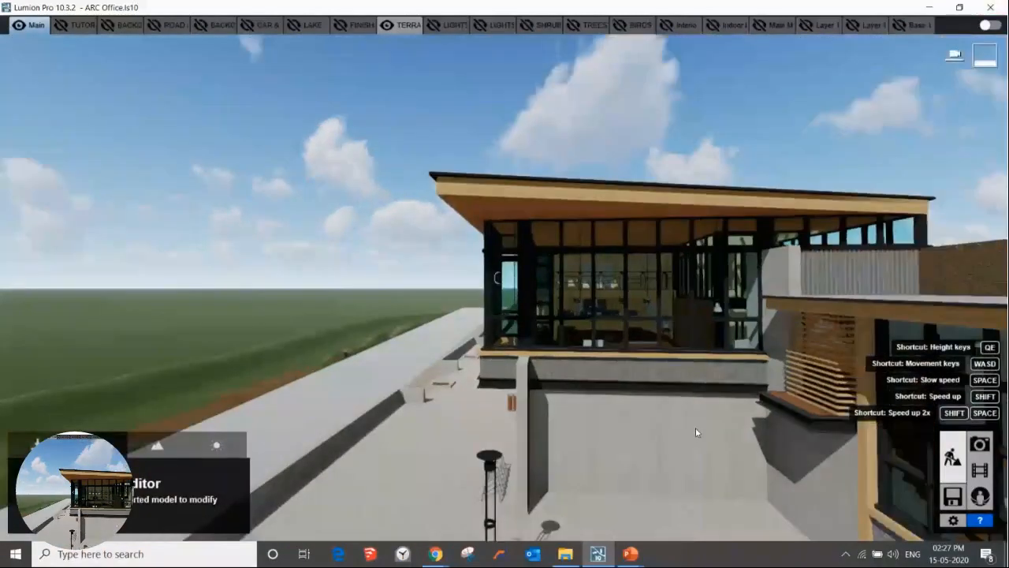
key(w)
key(w)
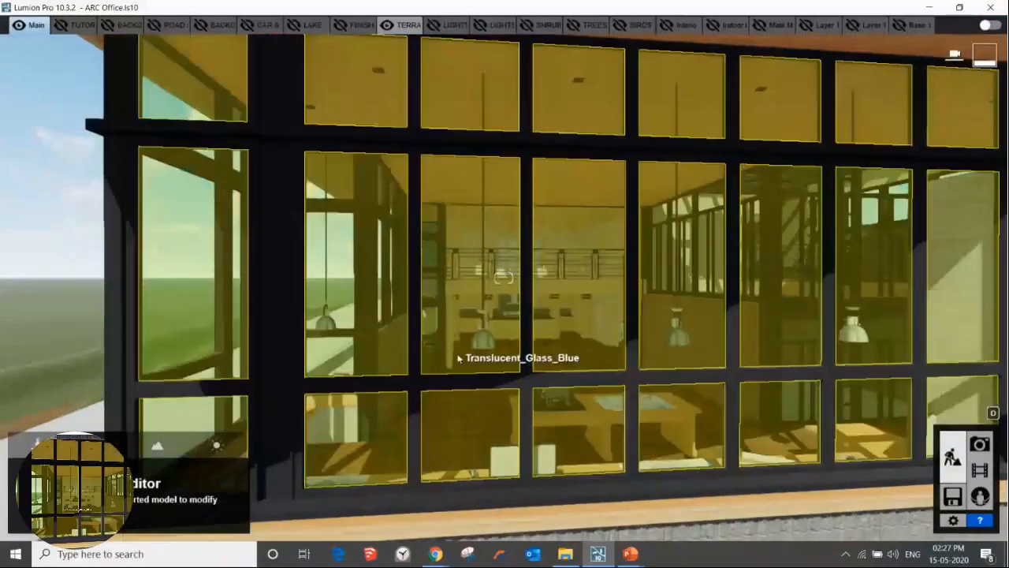
click(458, 357)
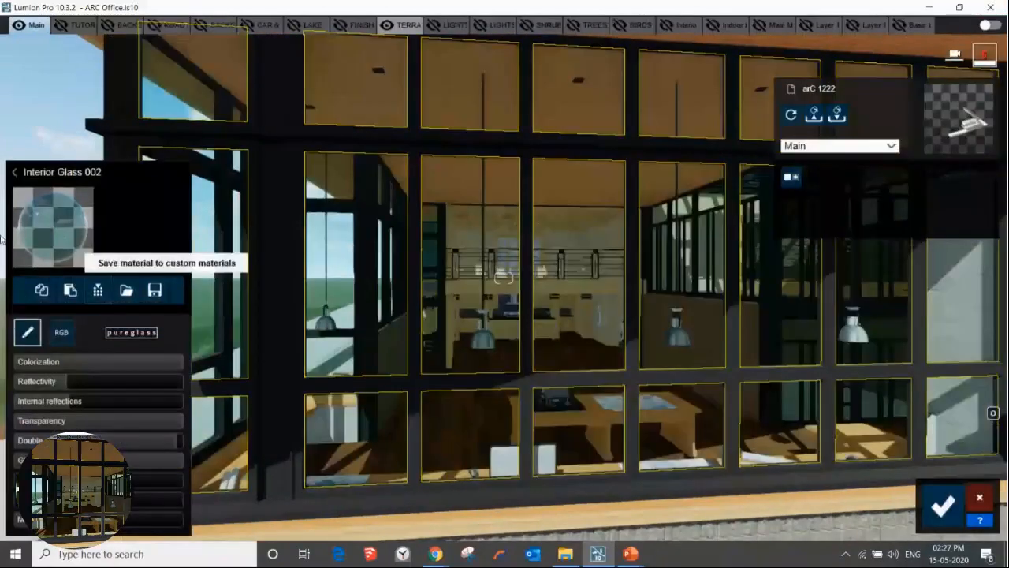
- Replace the window glass with Architectural Glass 003 from the outdoor glass materials
click(55, 222)
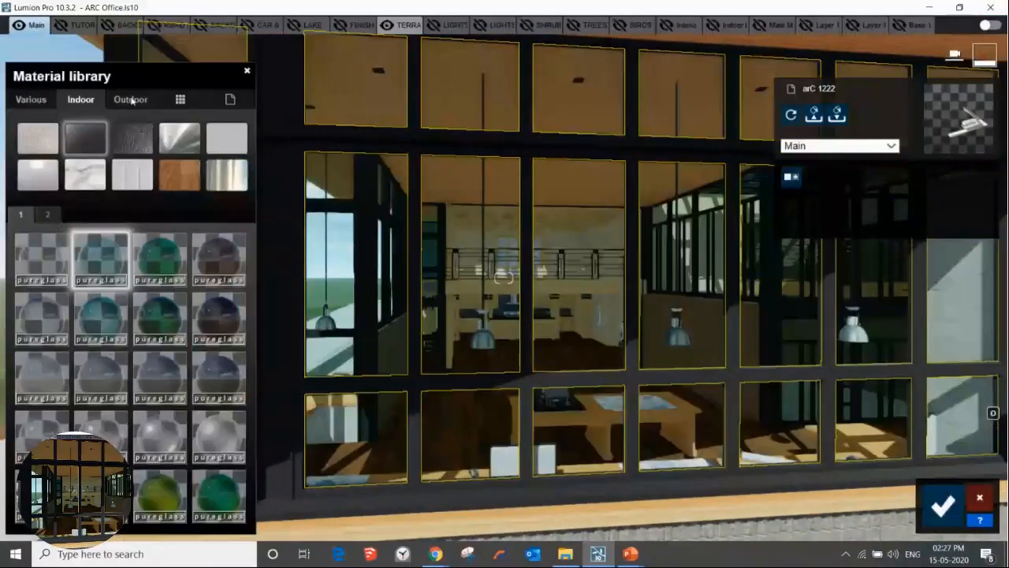
click(130, 99)
click(131, 138)
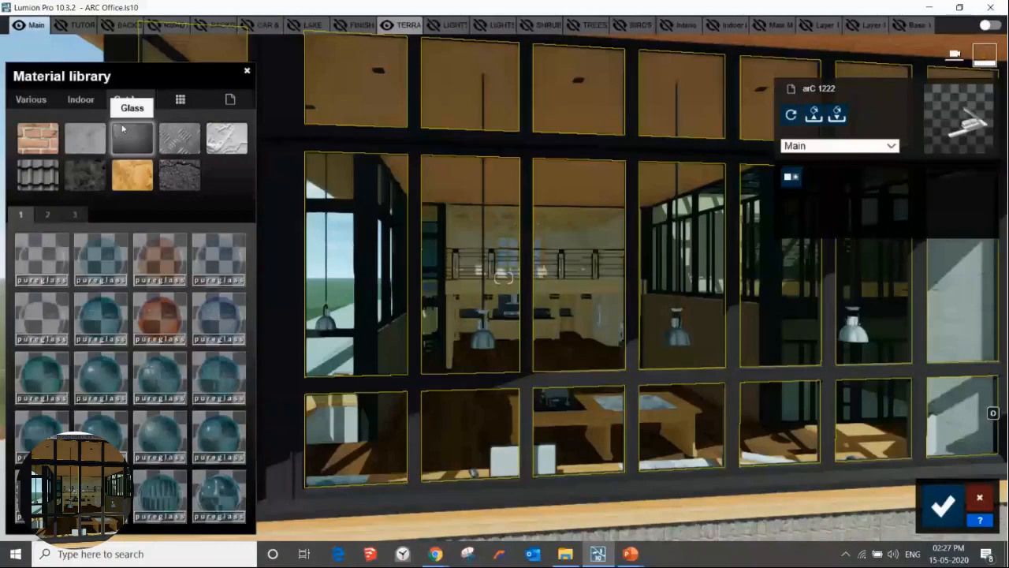
click(154, 376)
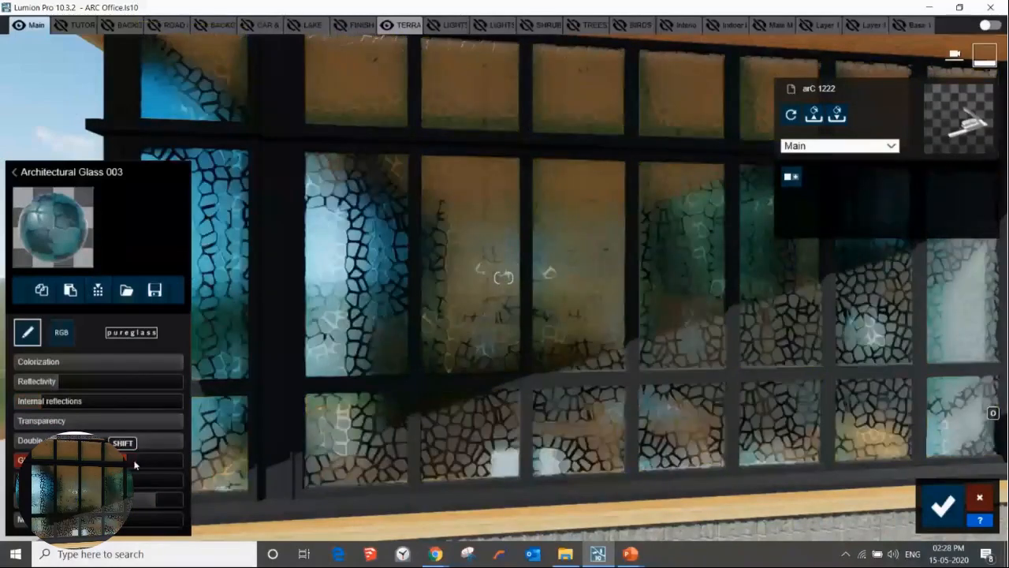
- Adjust the Architectural Glass 003 settings, making its crackle pattern smaller and increasing its reflectivity
drag(134, 463, 136, 463)
mouse_move(88, 520)
mouse_down()
mouse_move(43, 520)
mouse_move(118, 529)
mouse_move(48, 522)
mouse_move(82, 522)
mouse_up()
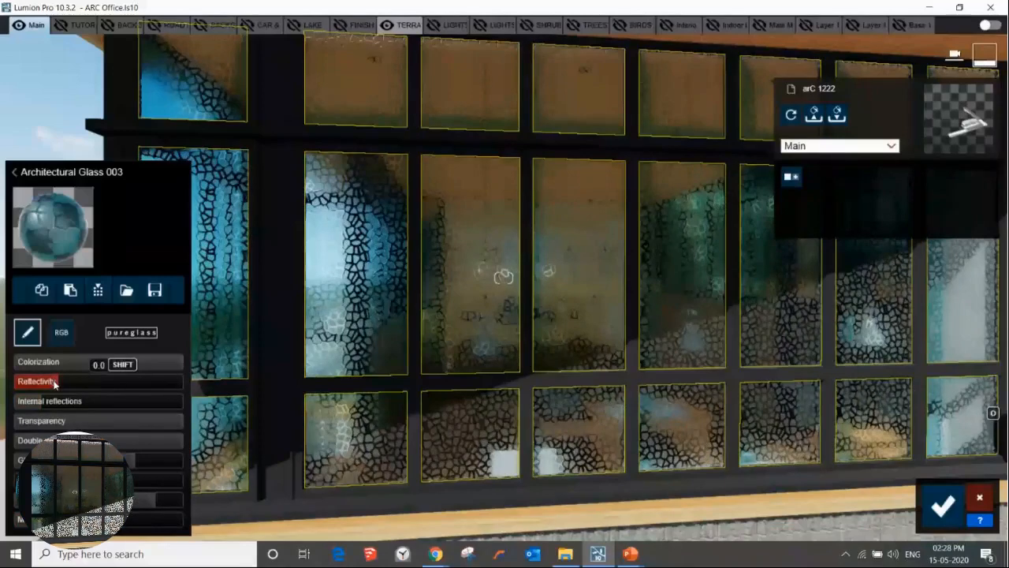
drag(54, 382, 127, 392)
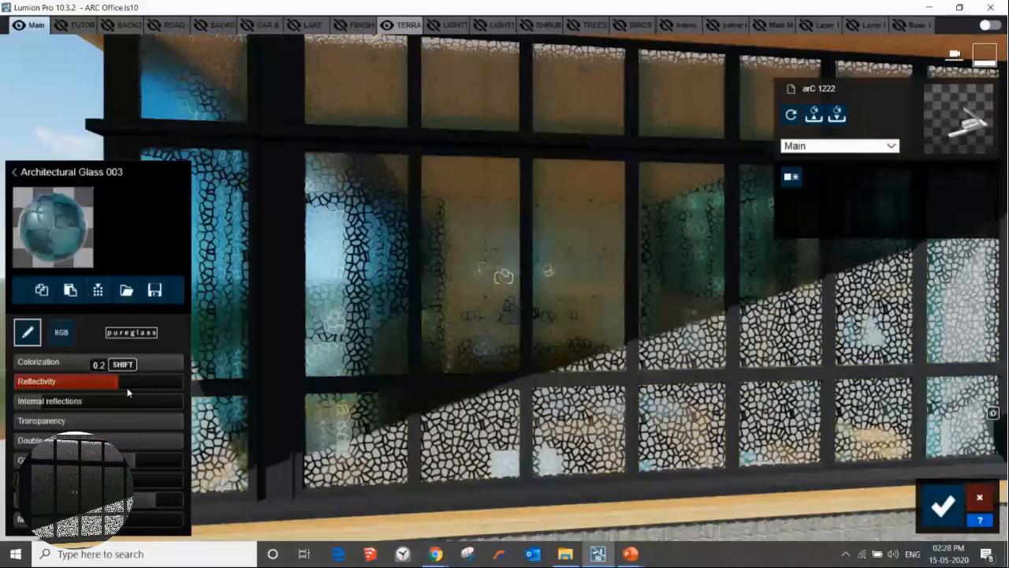
drag(127, 392, 181, 391)
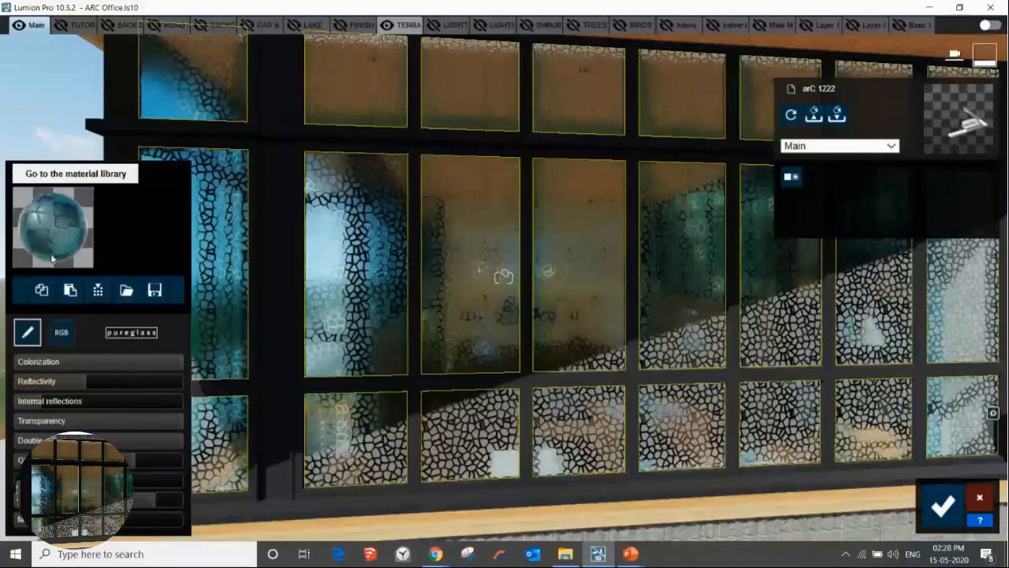
- Try a streaked outdoor glass on the windows and replace it with Architectural Glass 009
click(51, 244)
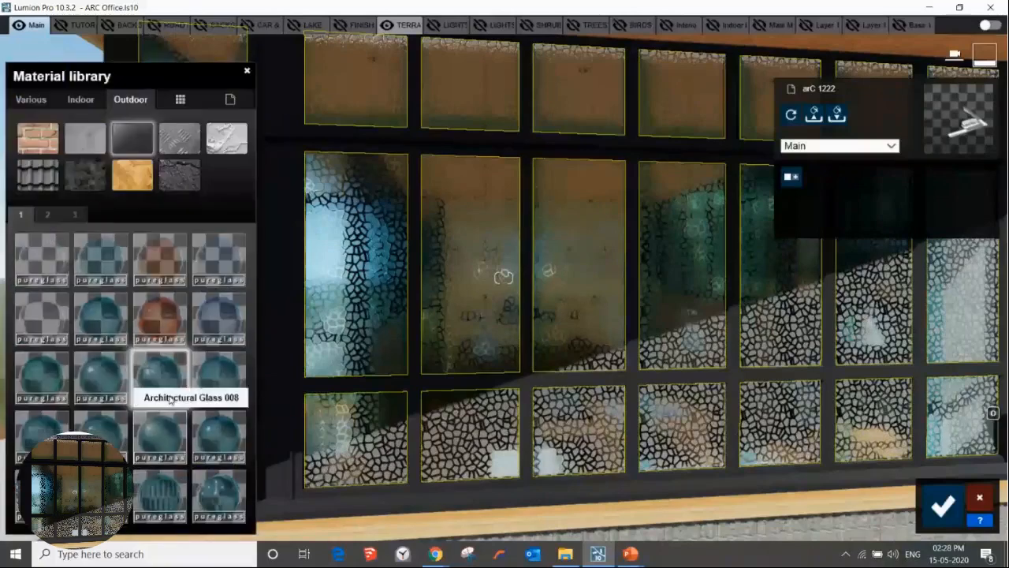
click(234, 381)
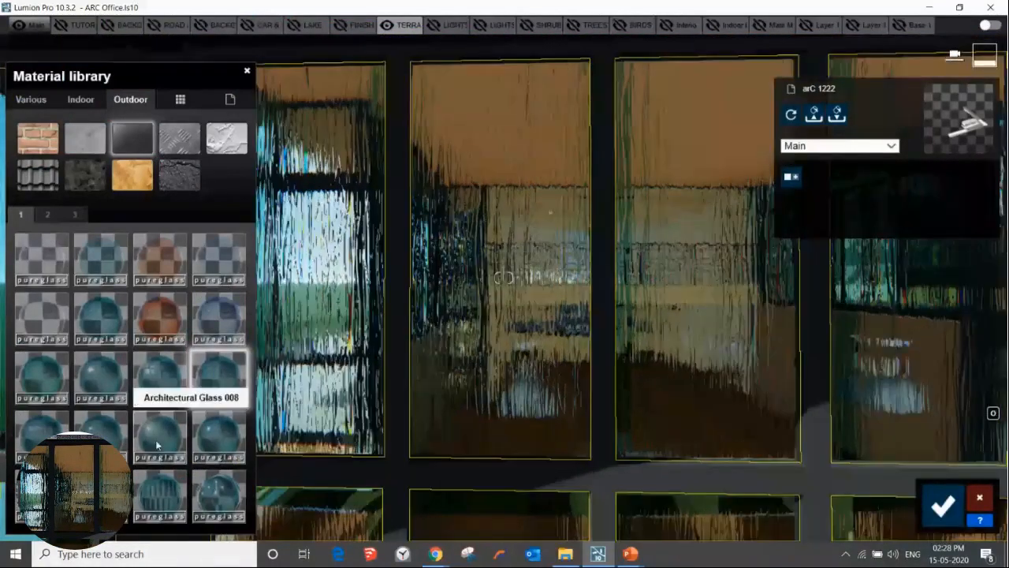
click(208, 432)
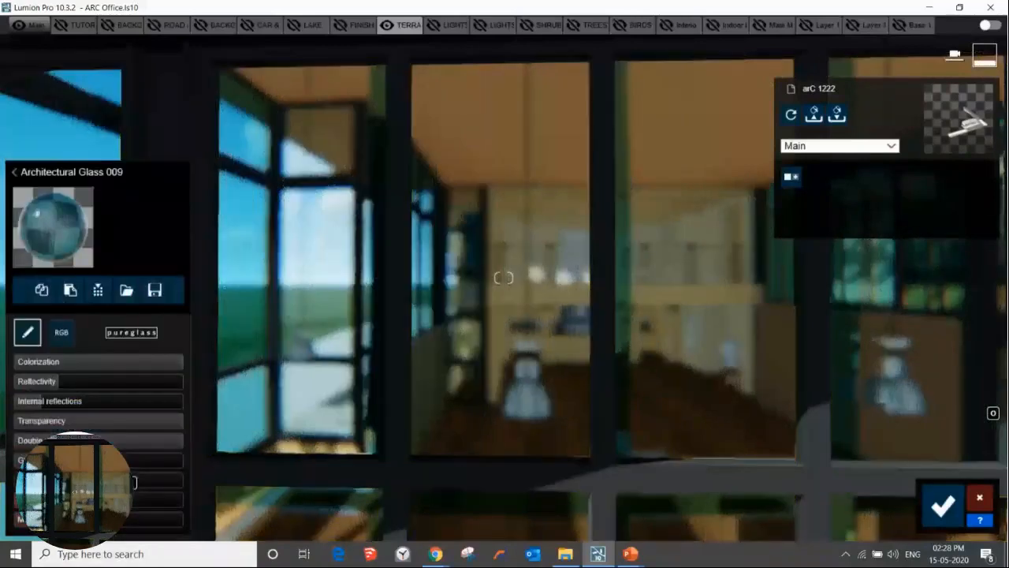
- Set the reflectivity of Architectural Glass 009 to 0.3, reduce its transparency slightly, and check the windows from different distances
click(153, 499)
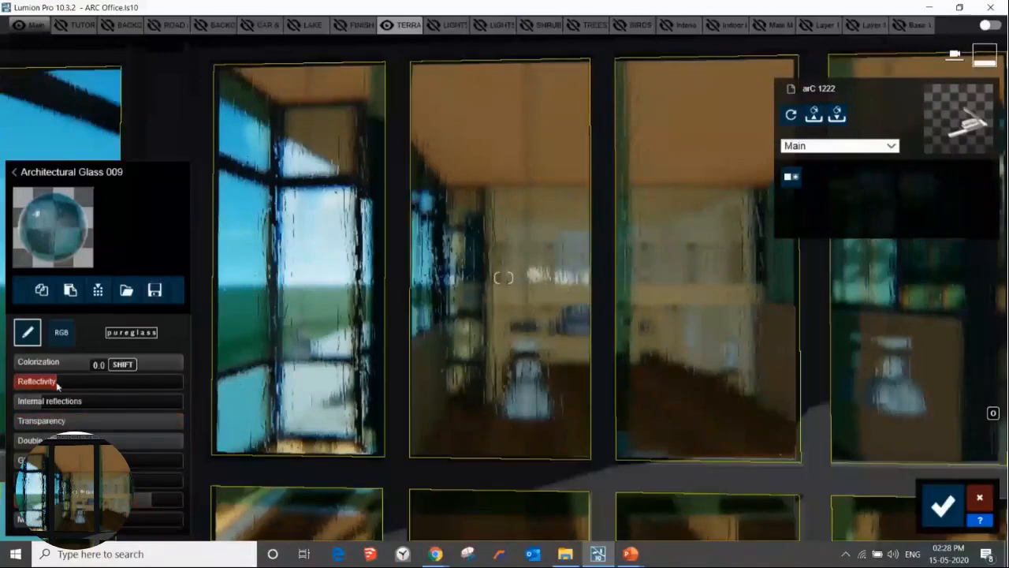
click(121, 385)
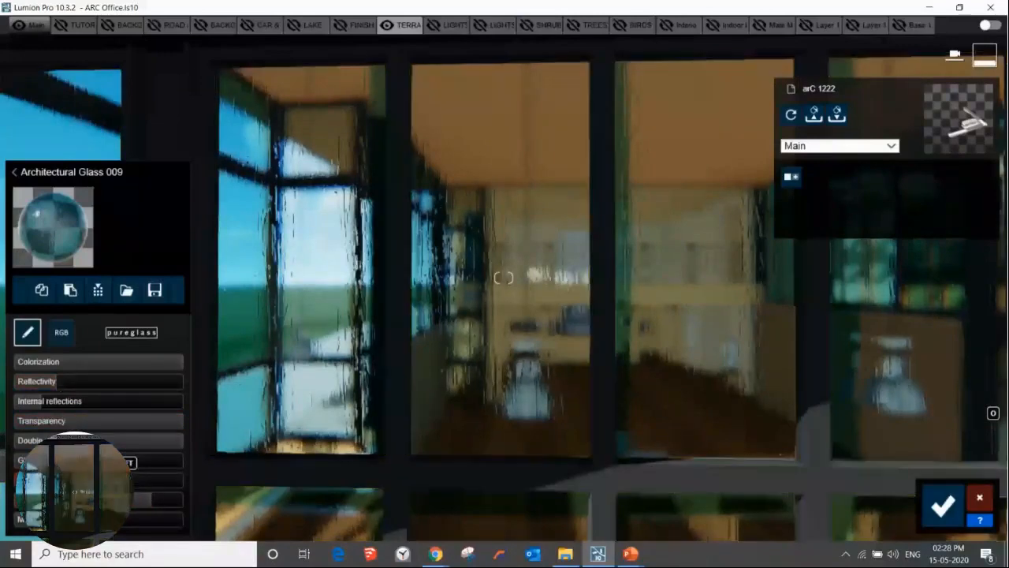
mouse_move(121, 385)
mouse_down()
mouse_move(155, 384)
mouse_move(133, 385)
mouse_up()
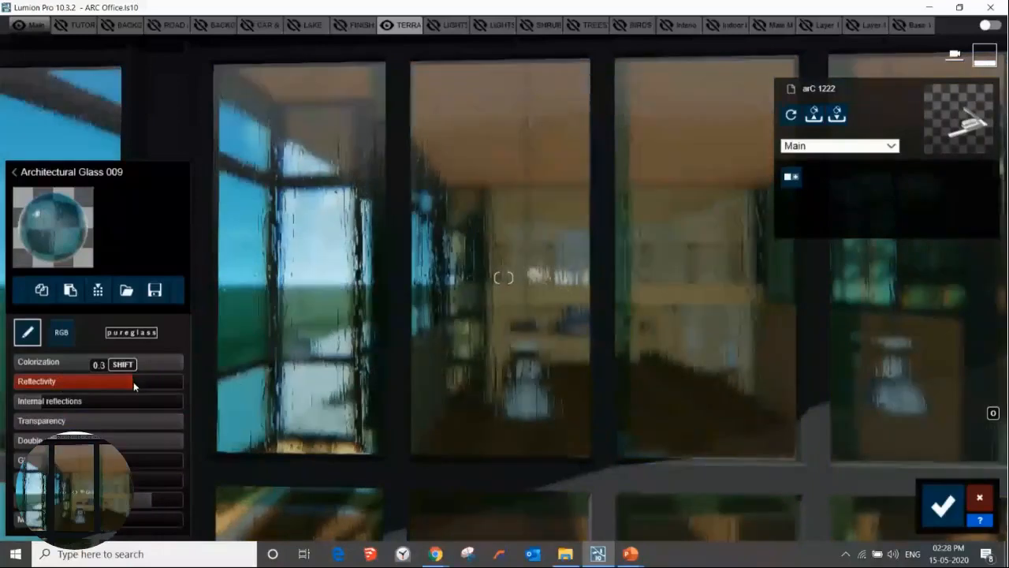
drag(131, 423, 86, 424)
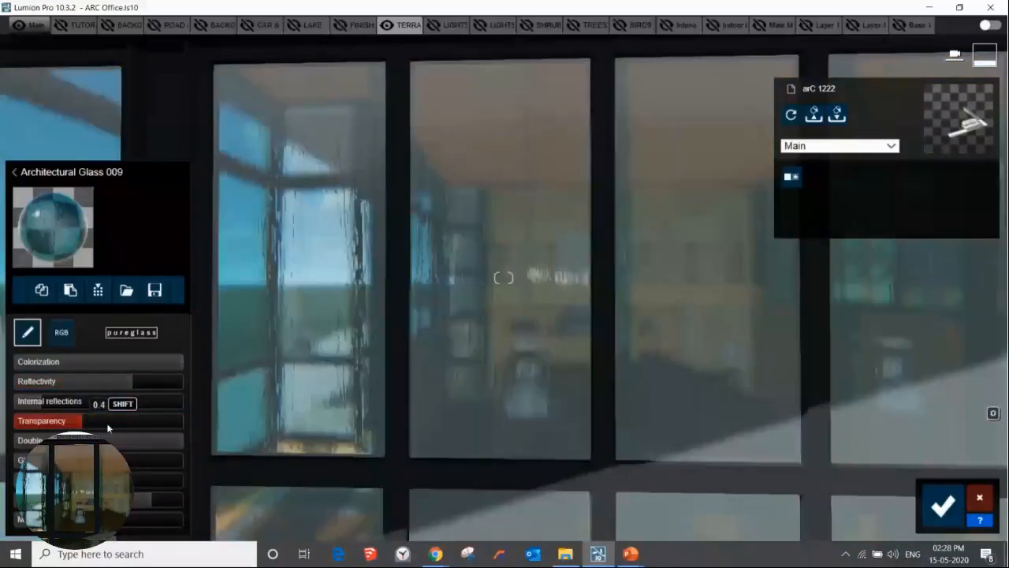
click(142, 424)
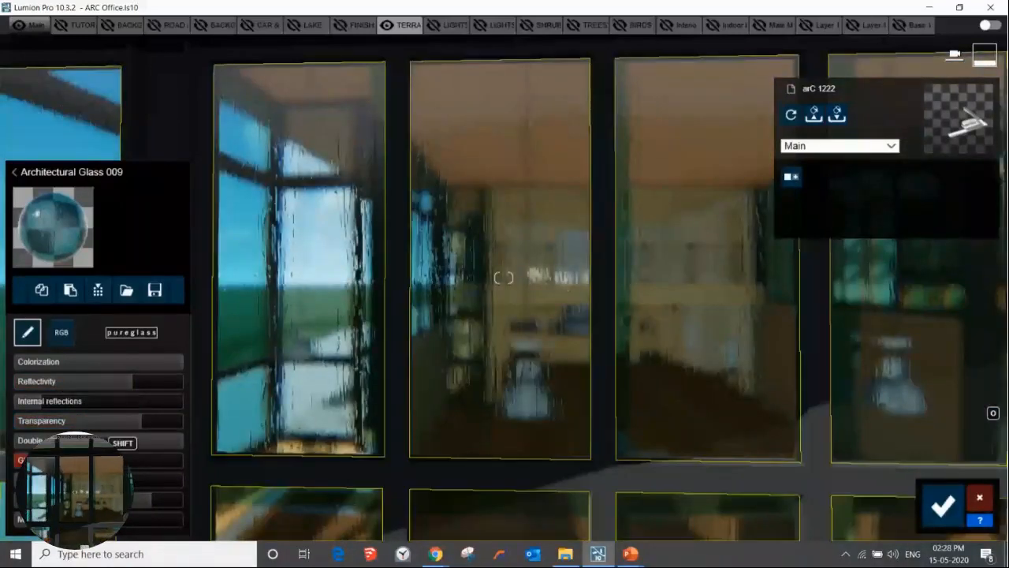
key(s)
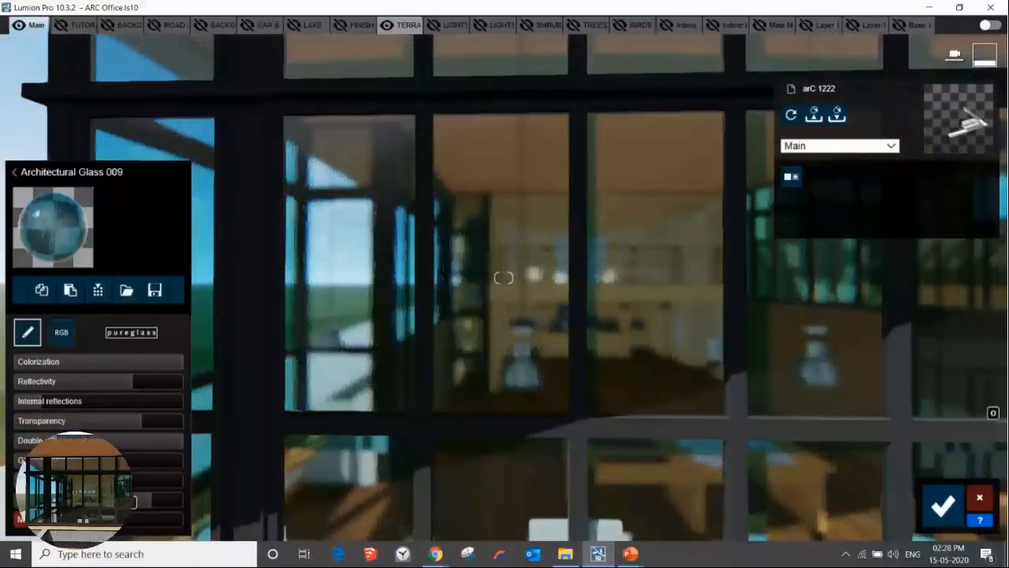
key(s)
key(w)
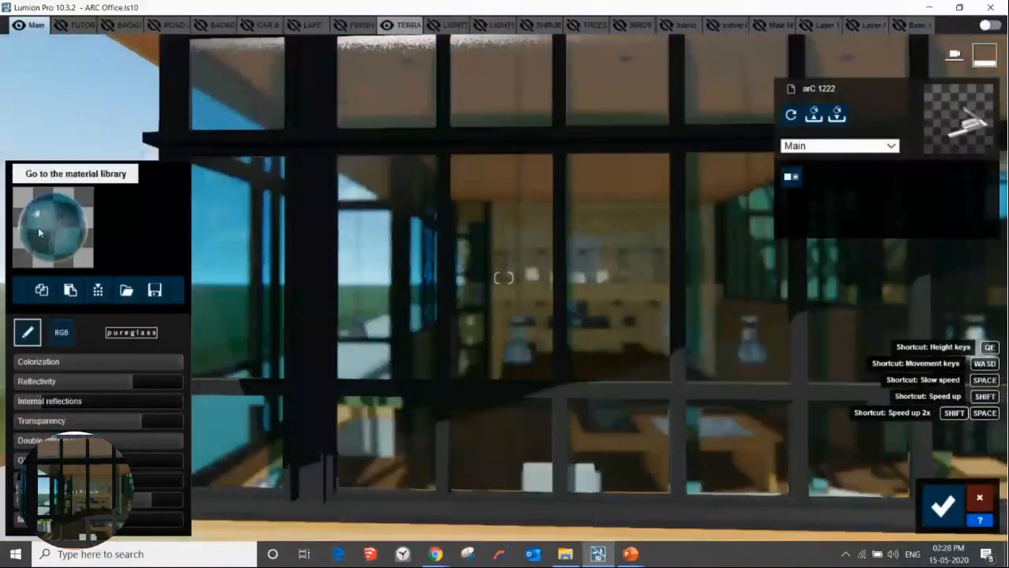
- Apply Glass Panels 002 to the windows, increase its reflectivity and set internal reflections to 0.6
click(39, 229)
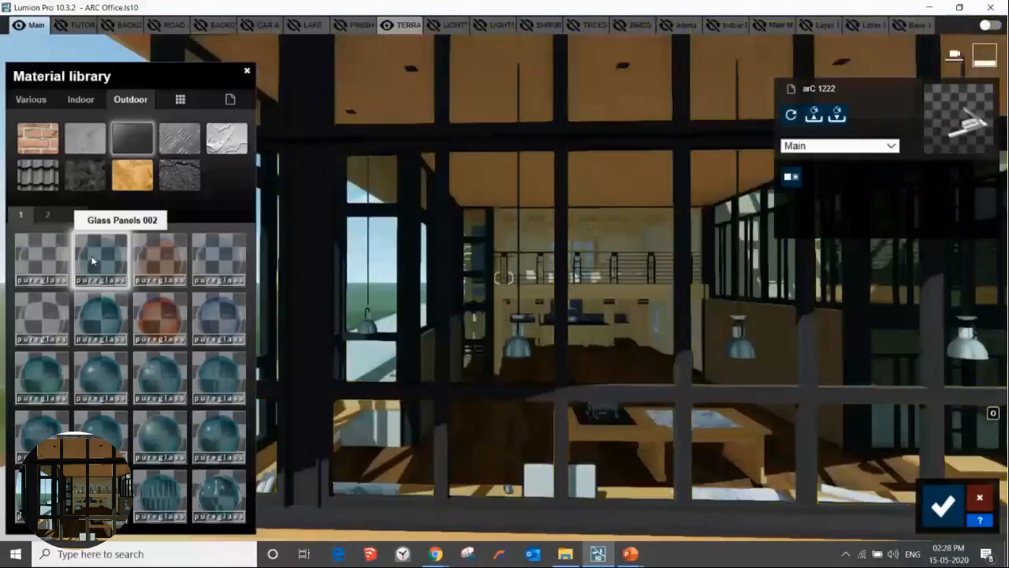
click(92, 261)
drag(55, 383, 108, 404)
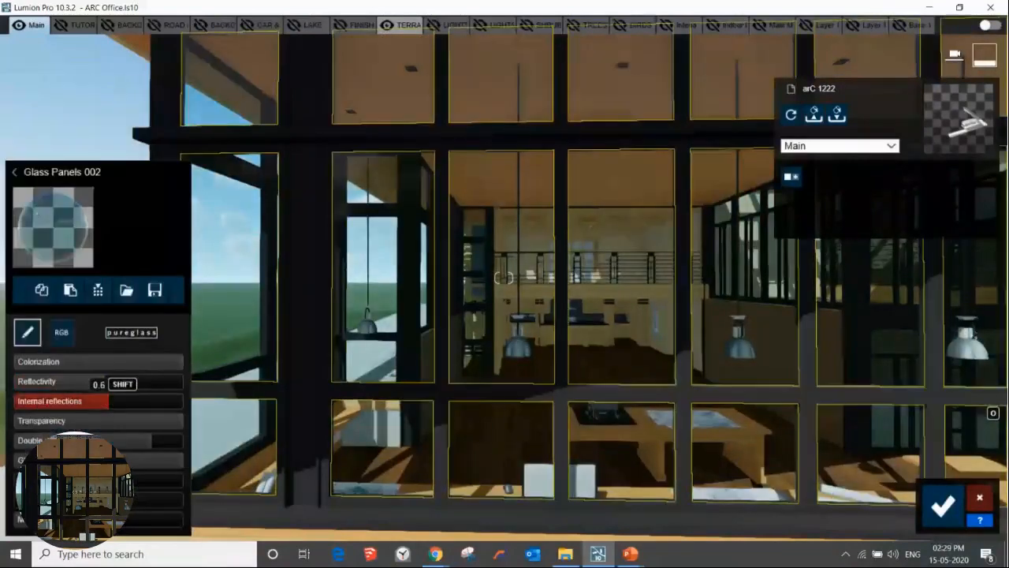
drag(95, 481, 5, 511)
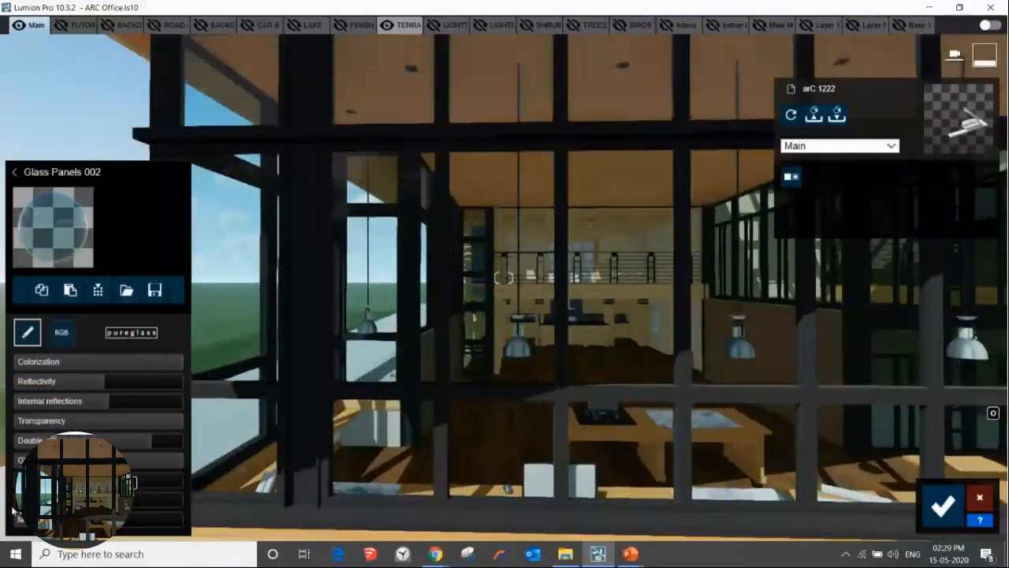
- View the whole building from the front, save the glass changes, and move in on the orange recess between the terrace steps
scroll(583, 297, down, 10)
scroll(583, 298, down, 3)
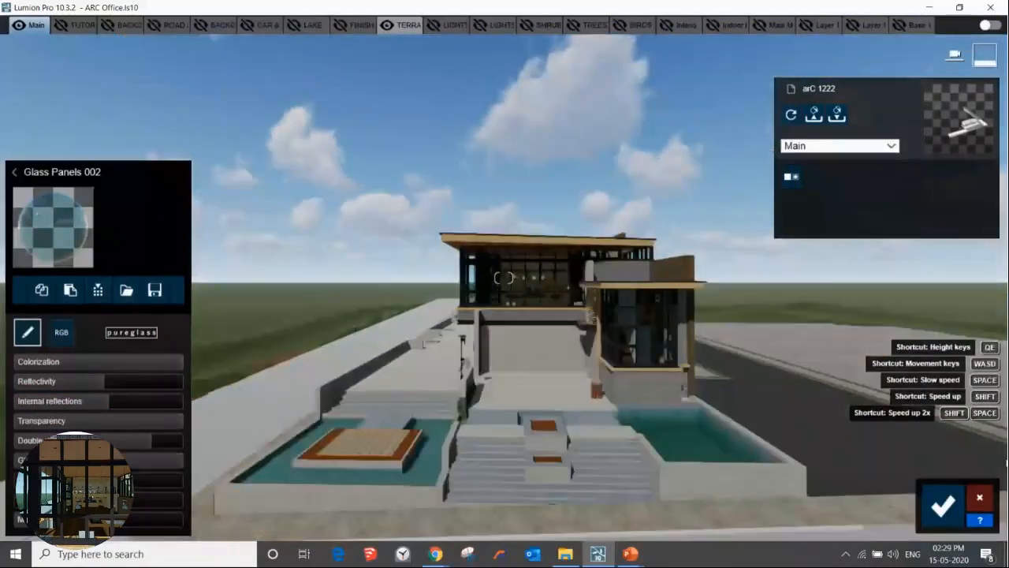
click(943, 505)
scroll(575, 422, up, 10)
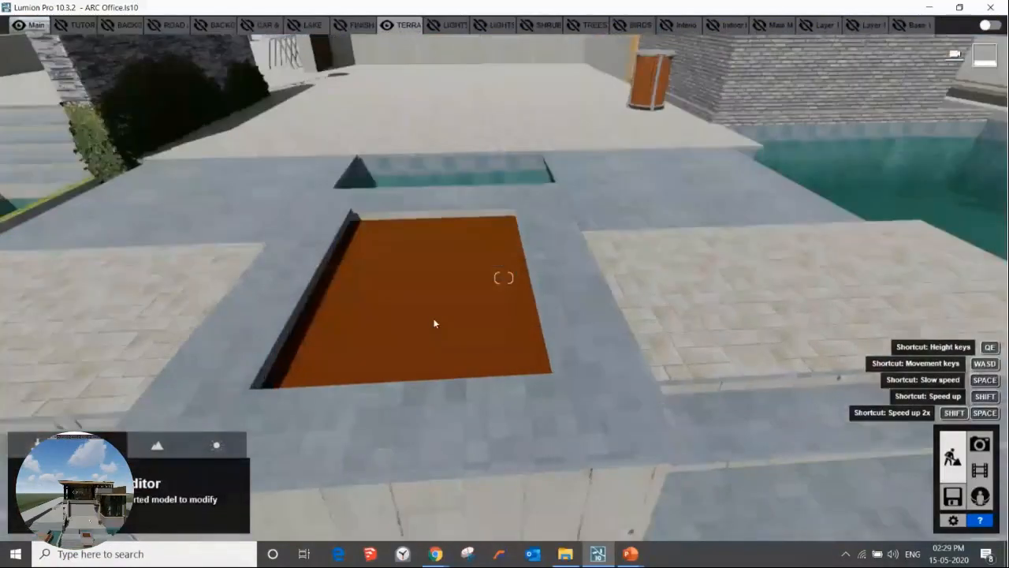
- Apply the Clean Cut Grass 02 material to the orange recess between the terrace steps
click(434, 323)
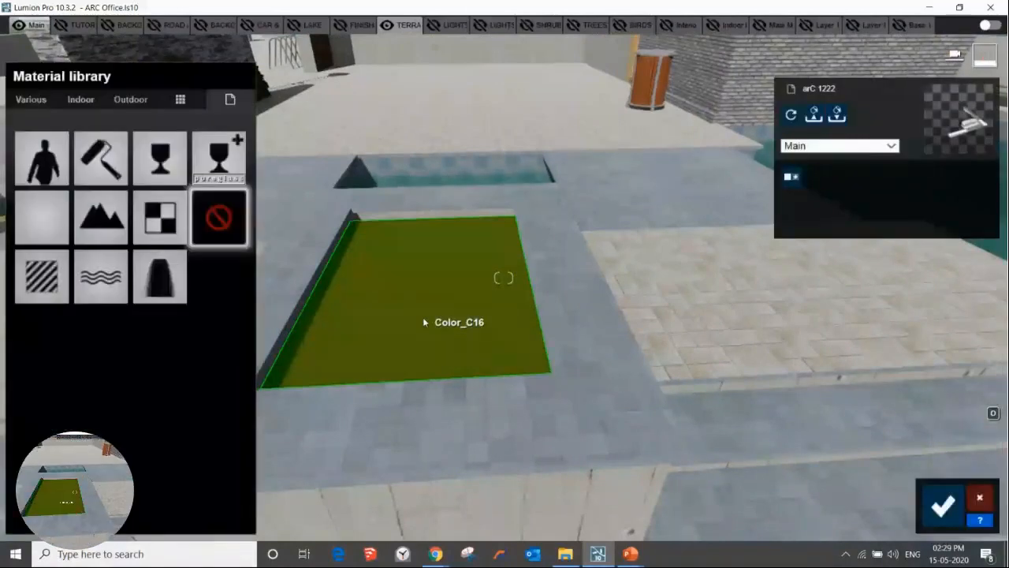
click(24, 98)
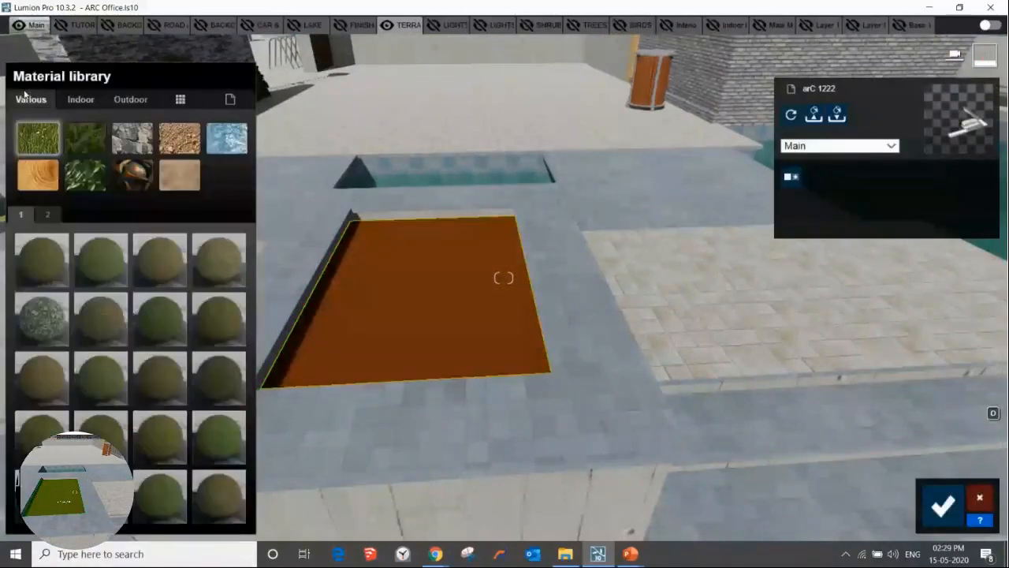
click(85, 138)
click(217, 337)
right_drag(444, 354, 444, 353)
key(w)
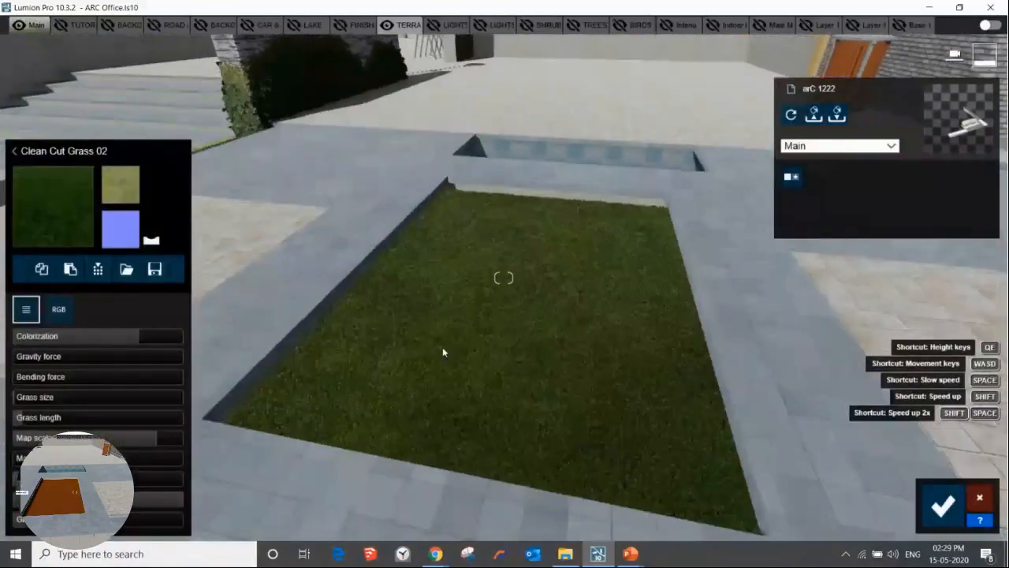
- Set the recess grass's length to 0.4 and raise the last setting in its list almost to the maximum
right_drag(403, 391, 411, 393)
key(w)
drag(31, 419, 80, 418)
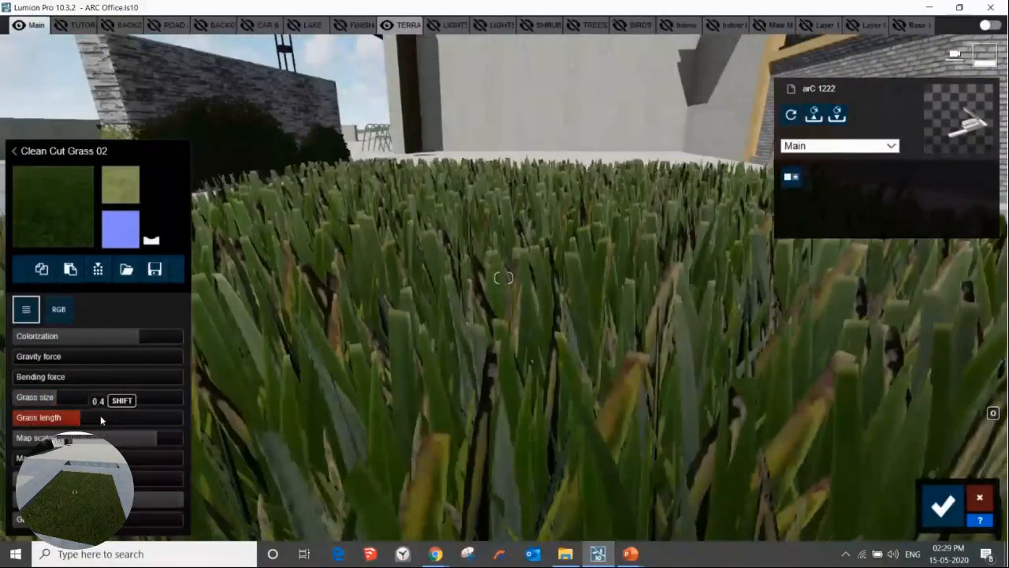
right_drag(396, 408, 396, 405)
key(s)
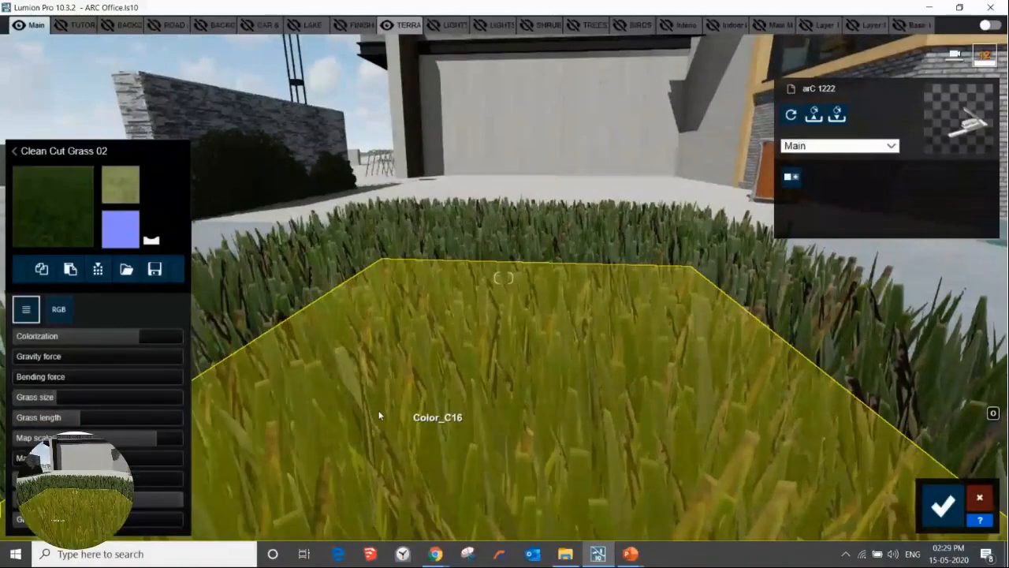
right_drag(379, 413, 454, 388)
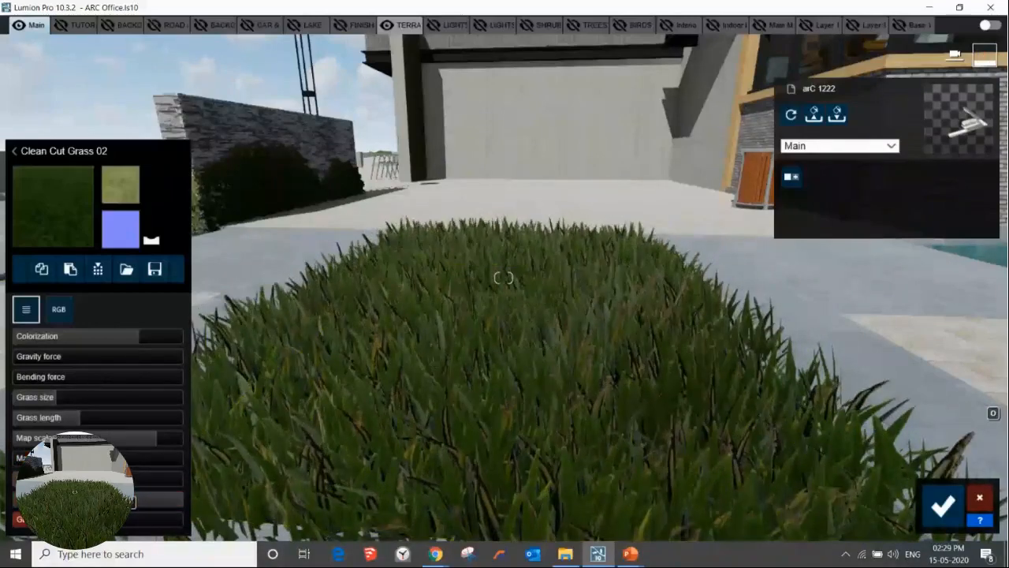
drag(94, 520, 172, 520)
- Apply the Circular Grass 01 material to the paved ground in front of the concrete wall
scroll(542, 363, down, 3)
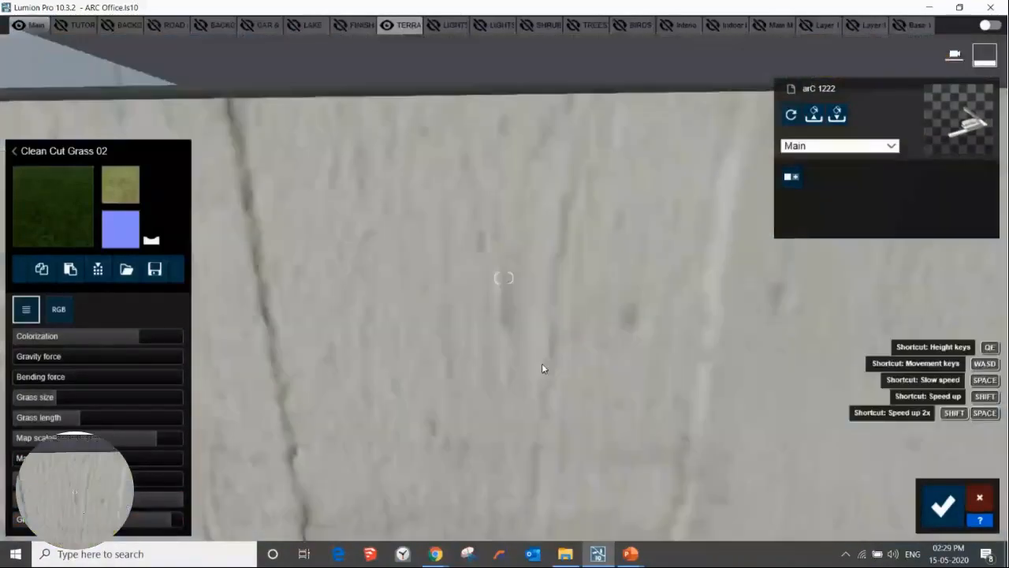
key(s)
right_drag(481, 372, 441, 397)
key(w)
key(w)
click(453, 484)
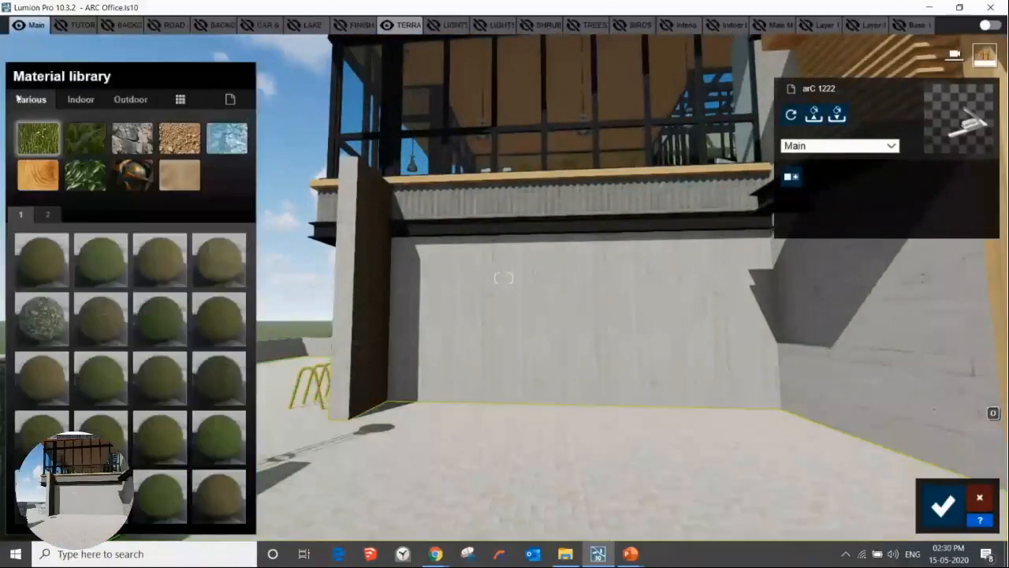
click(74, 139)
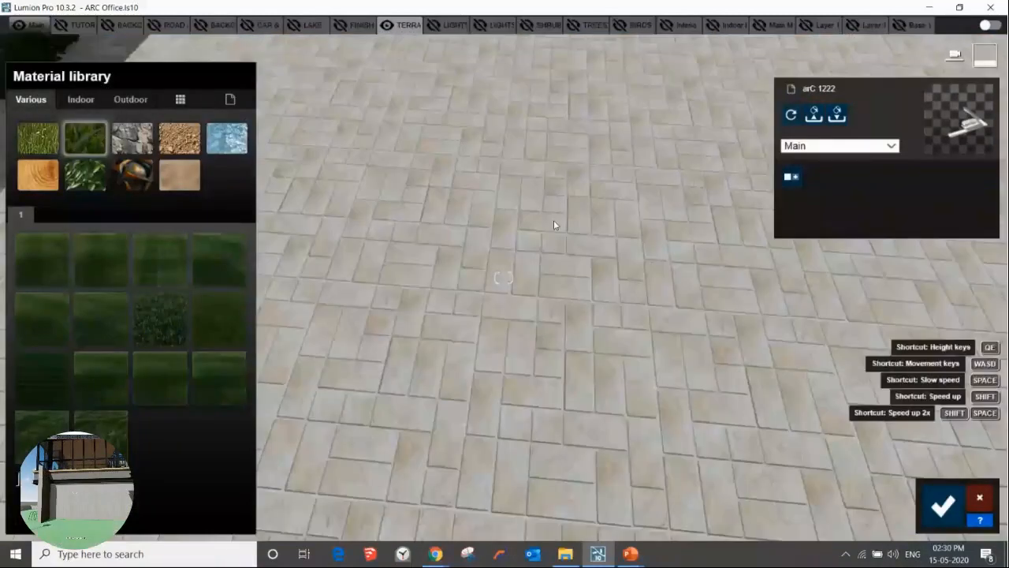
key(s)
right_drag(554, 220, 583, 355)
key(w)
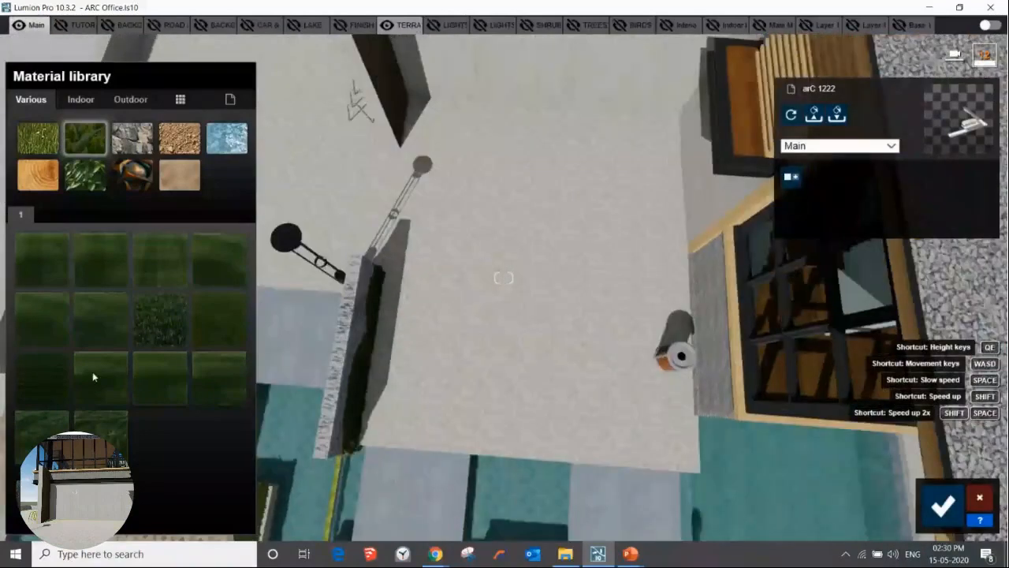
click(212, 270)
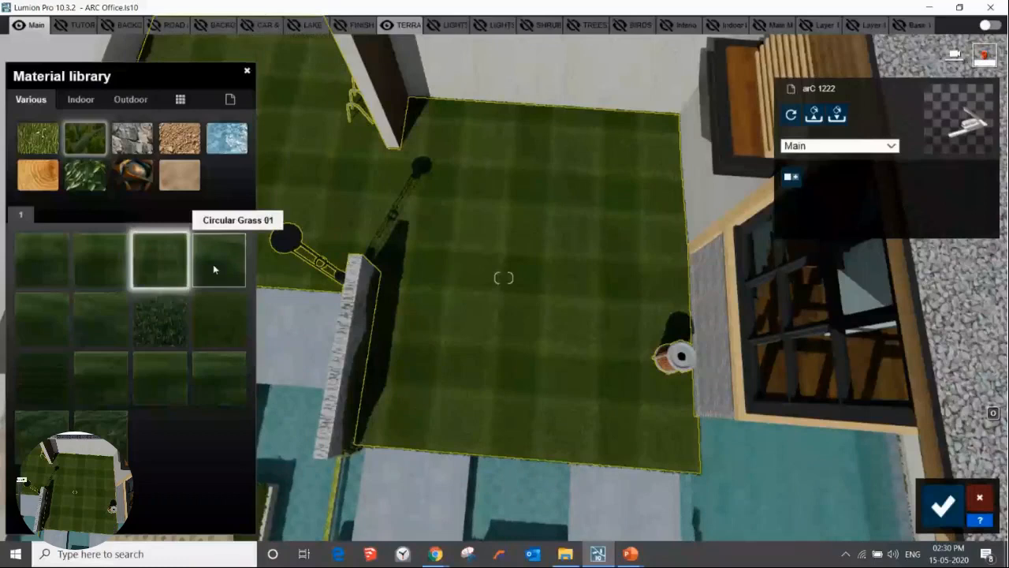
click(212, 269)
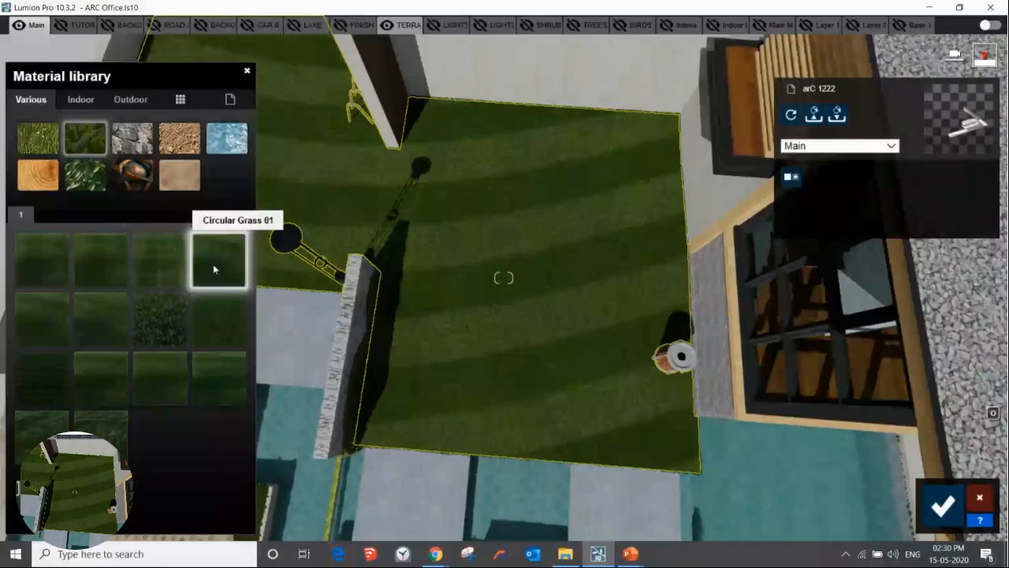
- Try Row Grass 01 on the ground, inspect it up close, and return to Circular Grass 01
click(49, 383)
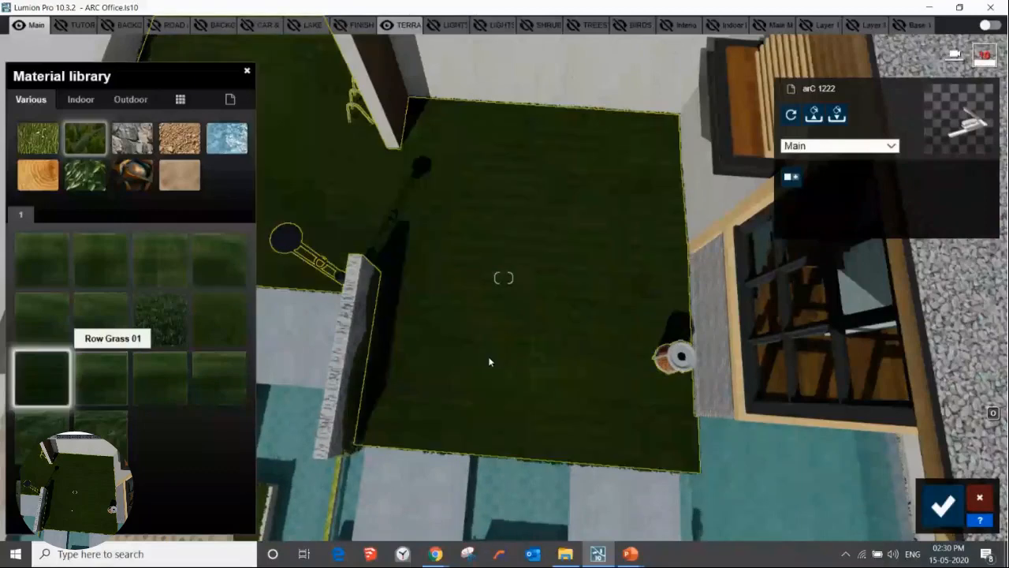
scroll(488, 361, up, 3)
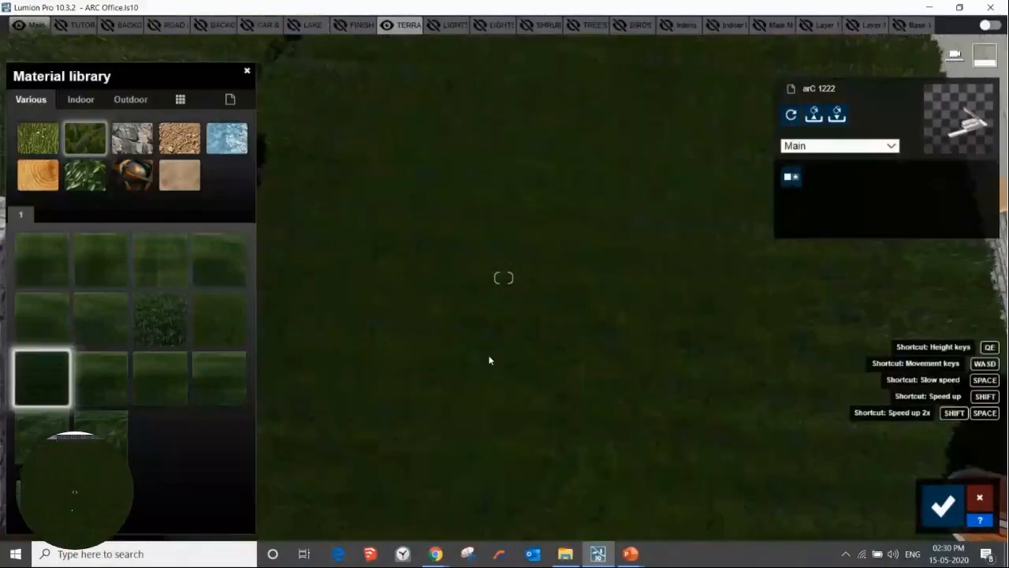
scroll(489, 360, up, 3)
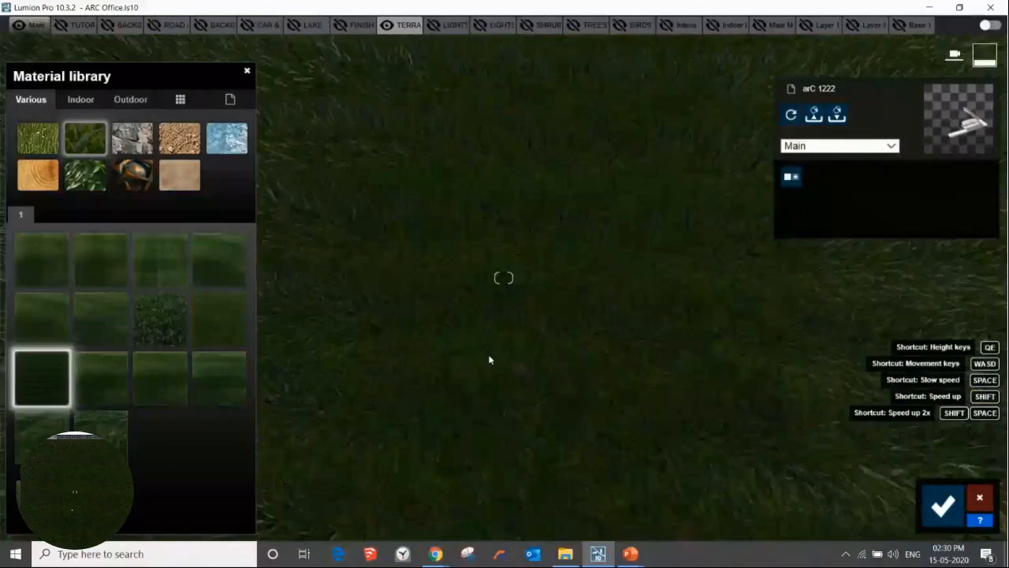
right_drag(489, 360, 472, 267)
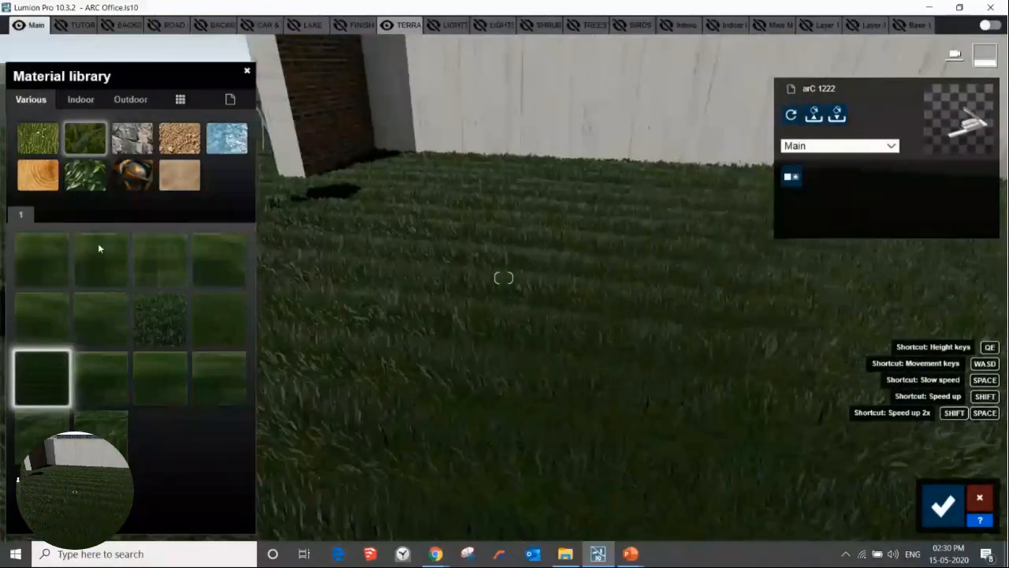
click(220, 275)
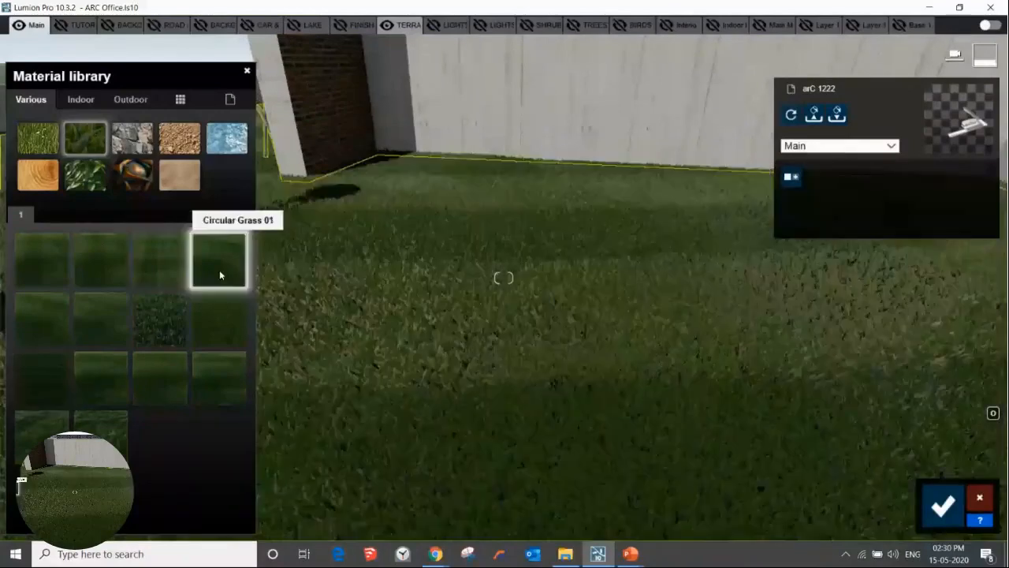
- Replace the striped grass on the ground with a uniform, unpatterned grass material and save the material changes
click(213, 335)
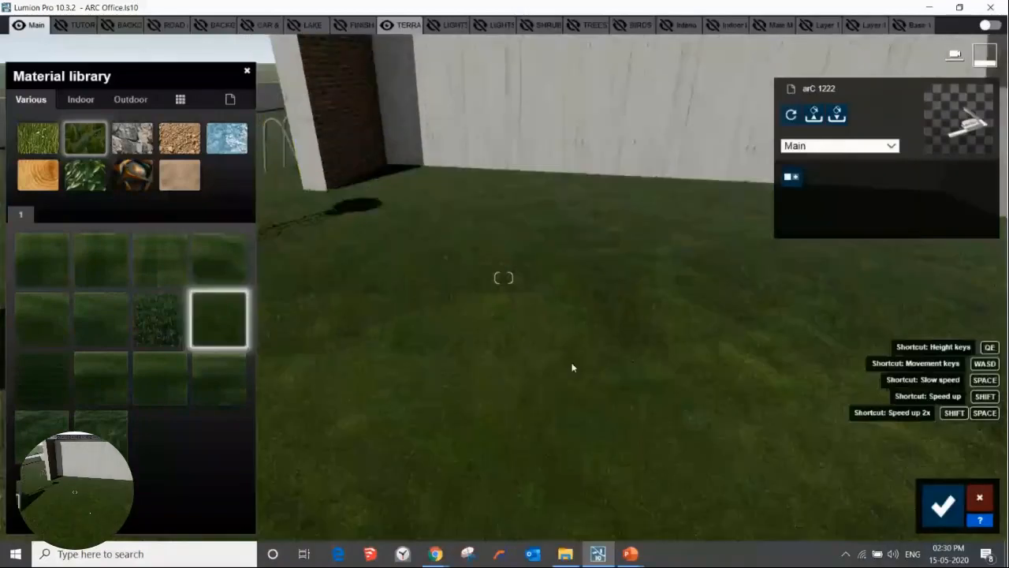
scroll(573, 372, down, 4)
scroll(573, 374, down, 5)
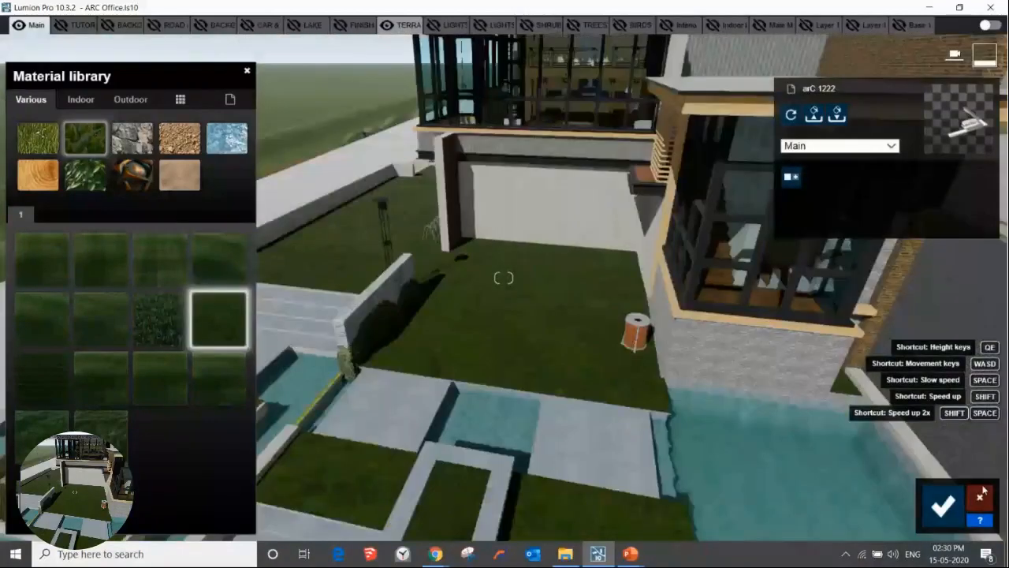
click(943, 506)
- Place a sydney blue gum 005 fine-detail tree in the upper grass planter between the steps
right_drag(615, 454, 453, 372)
scroll(472, 410, up, 3)
scroll(482, 394, down, 3)
scroll(476, 394, up, 3)
scroll(452, 370, down, 2)
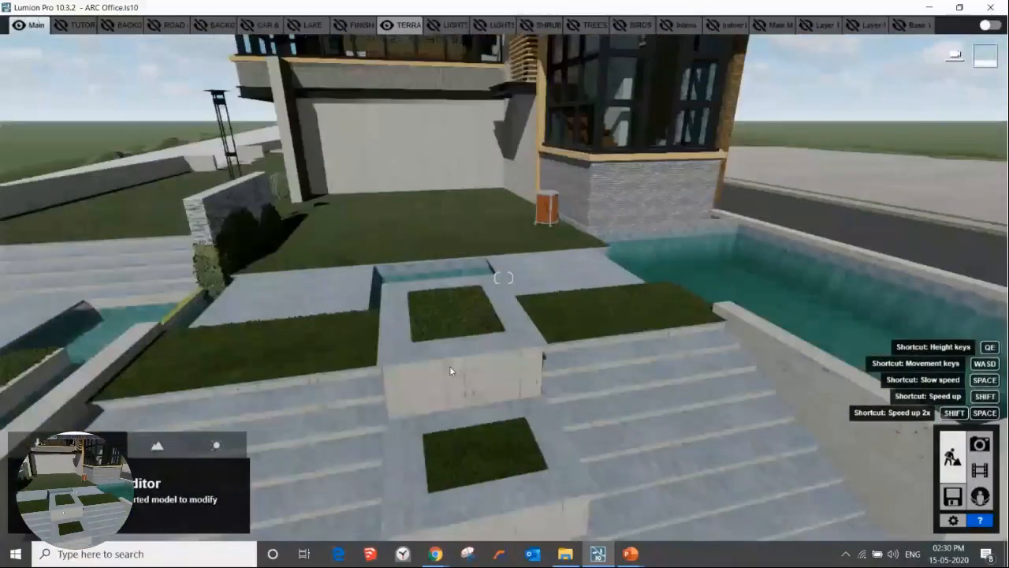
scroll(451, 370, down, 1)
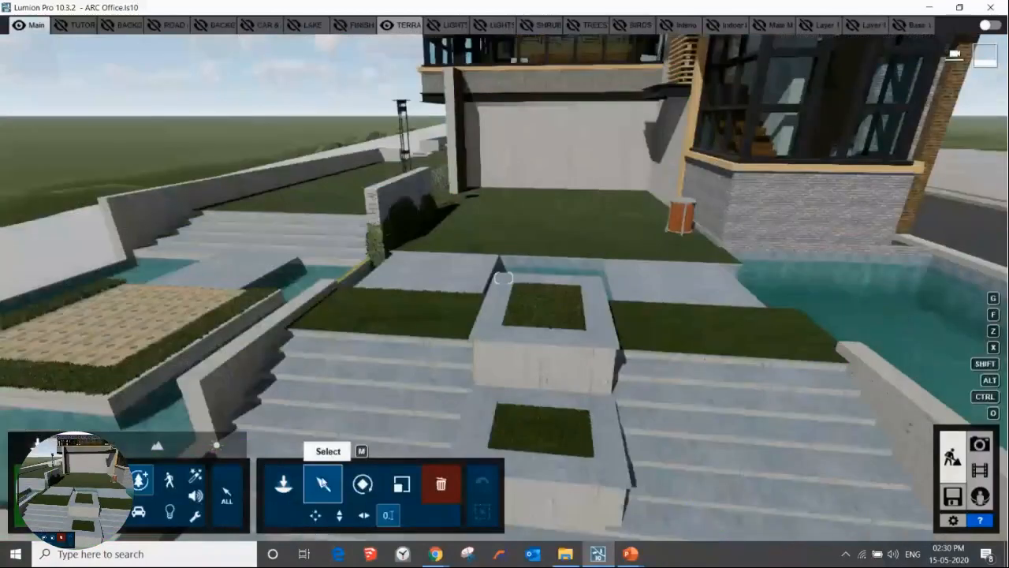
click(283, 483)
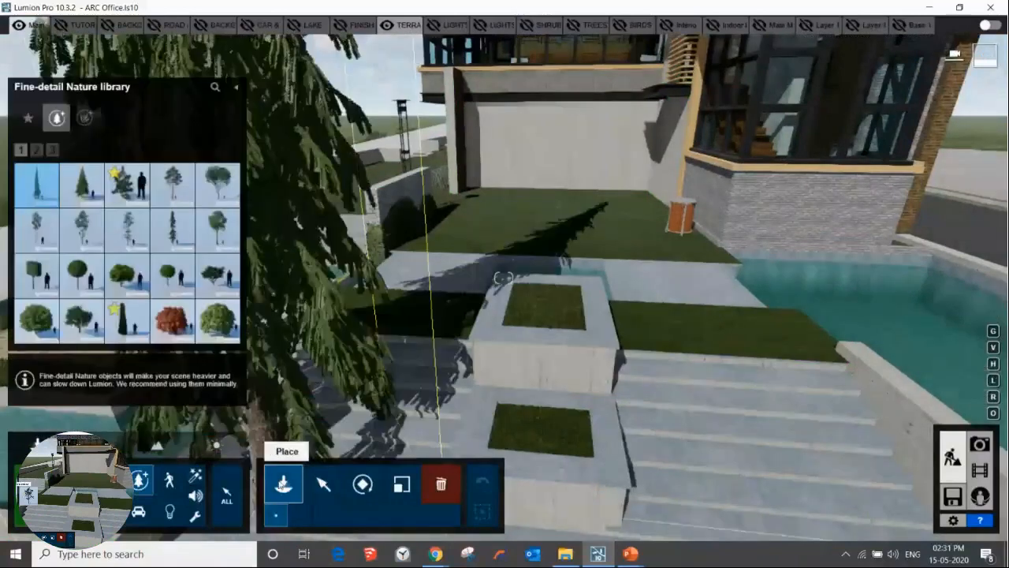
click(36, 149)
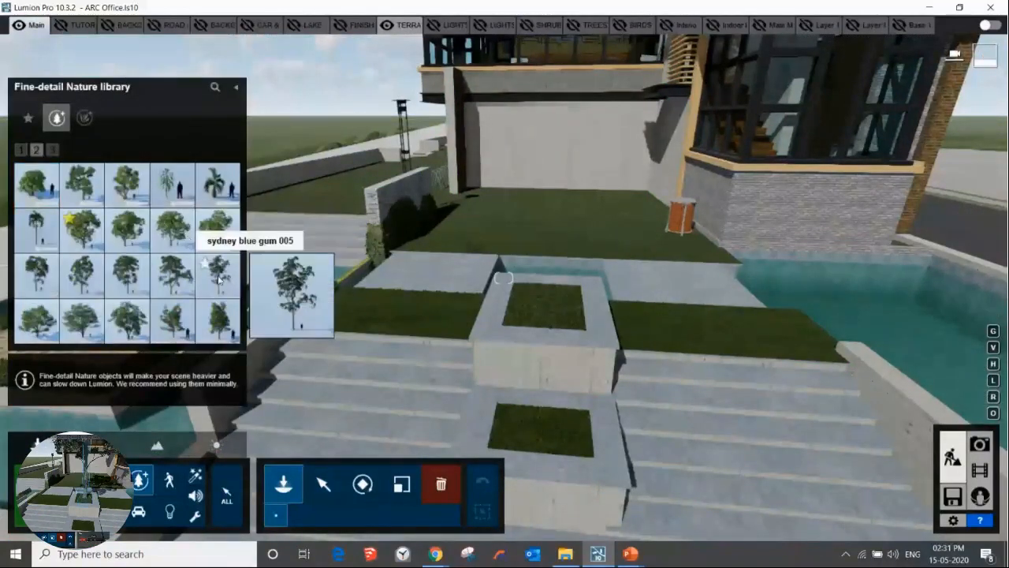
click(219, 280)
click(549, 306)
- Adjust the size of the placed sydney blue gum 005 slightly and deselect it
click(401, 484)
drag(559, 497, 557, 500)
key(q)
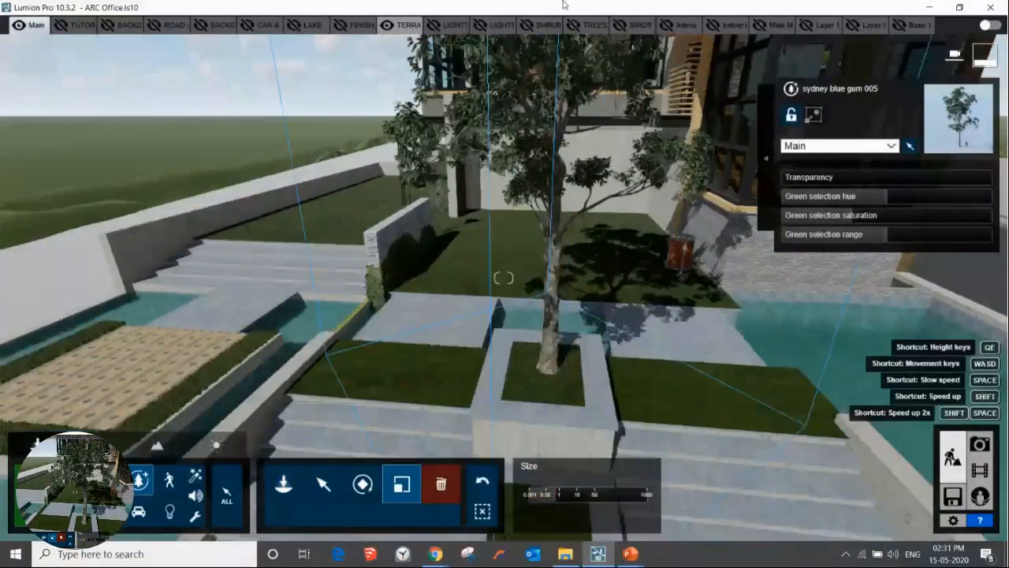
click(587, 315)
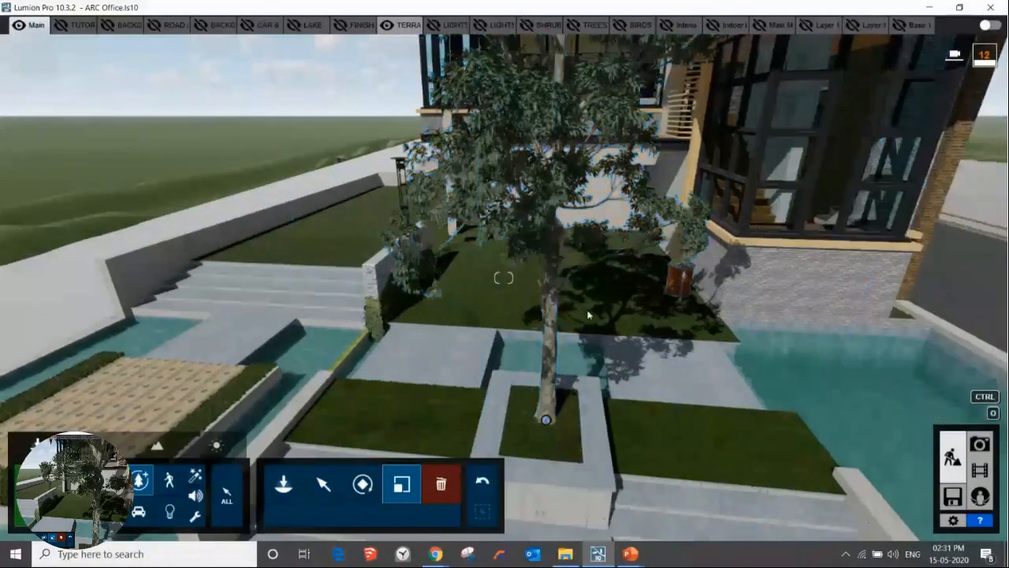
- Examine the tree's leaves, trunk and shadows up close and from over the terrace steps
key(w)
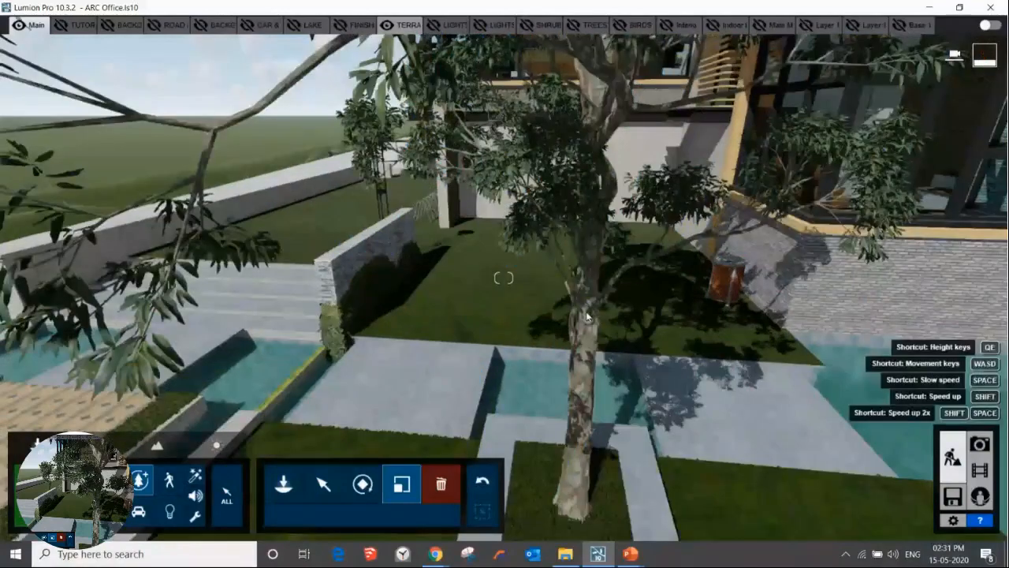
key(w)
right_drag(587, 316, 589, 316)
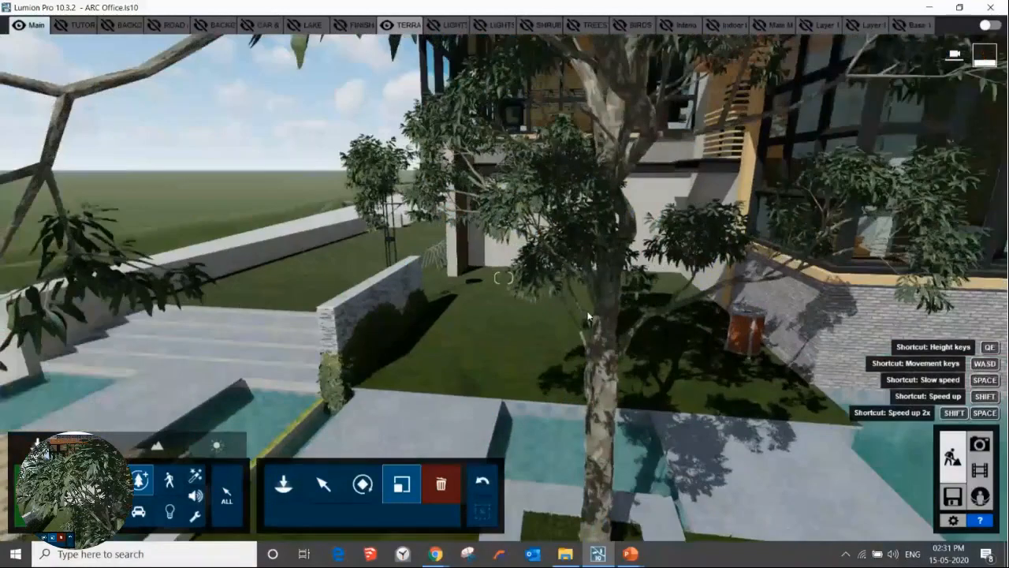
key(w)
key(s)
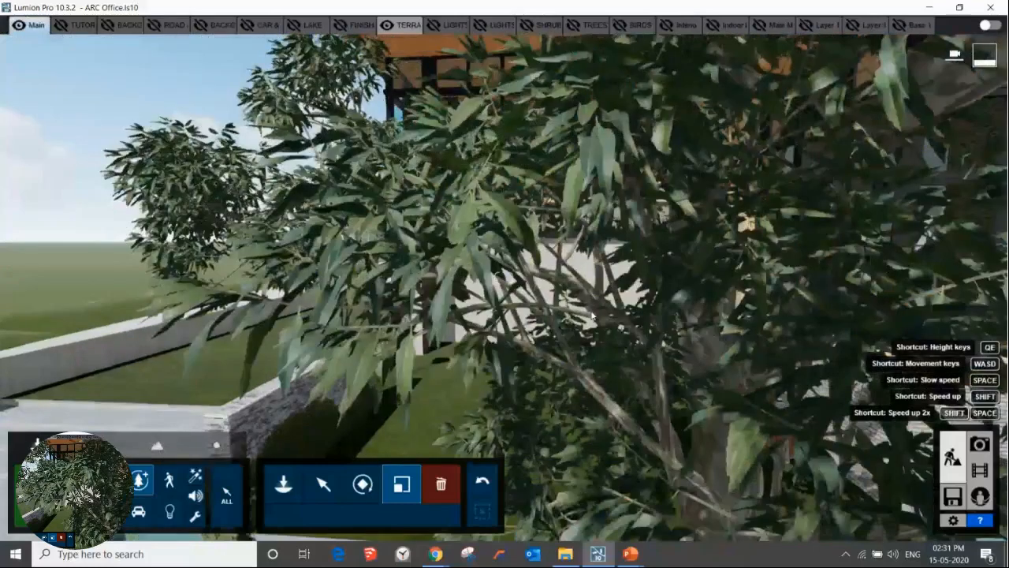
key(s)
key(s)
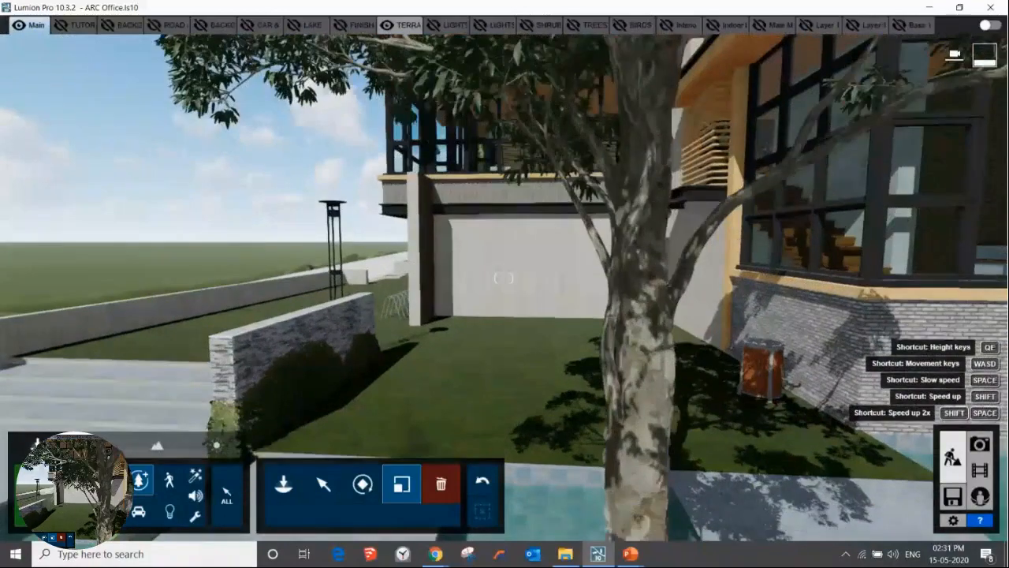
key(w)
key(q)
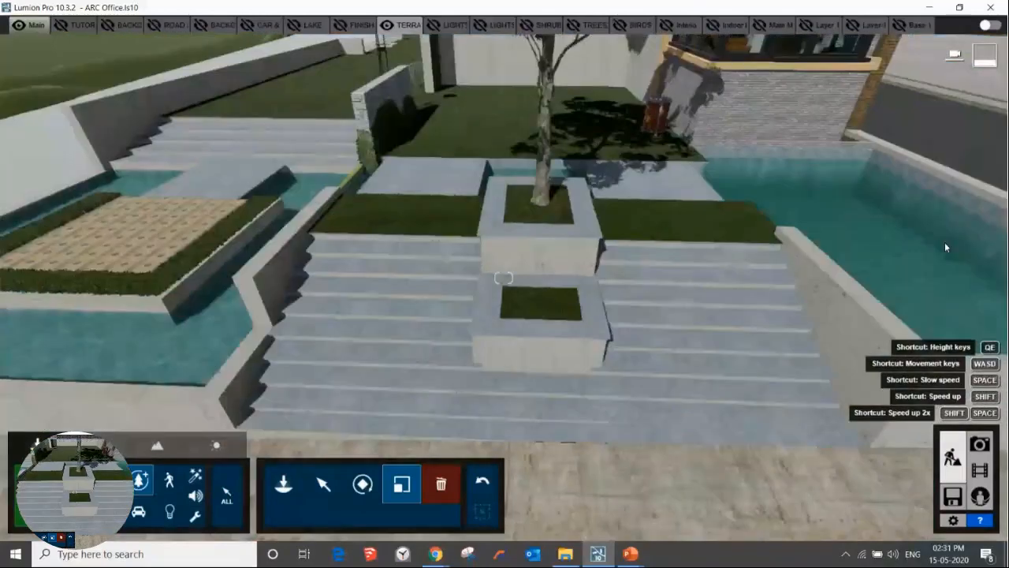
- Place an ivory halo dogwood 001 fine-detail plant in the lower grass planter between the steps and adjust its size
key(w)
right_drag(947, 244, 949, 227)
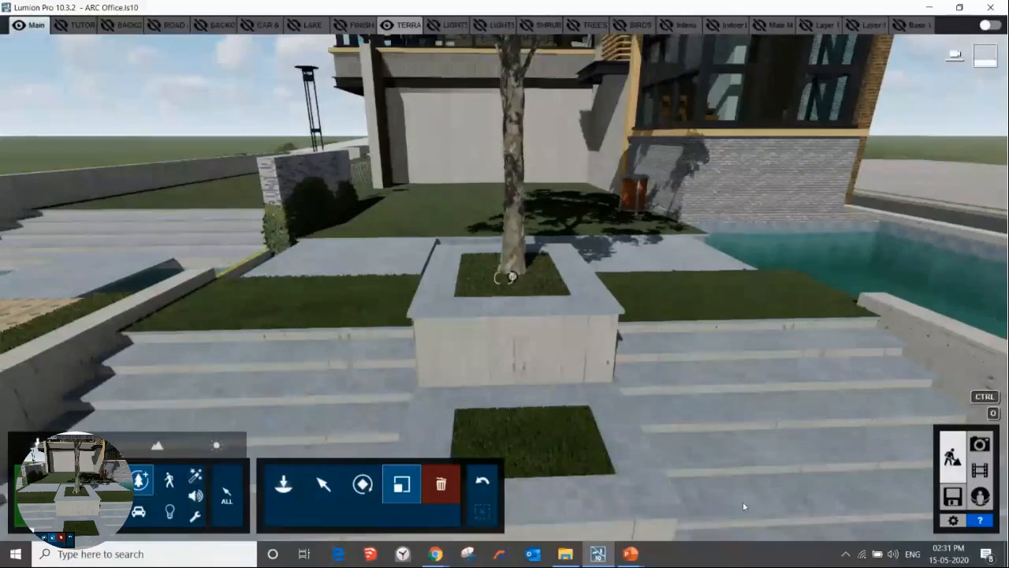
click(319, 484)
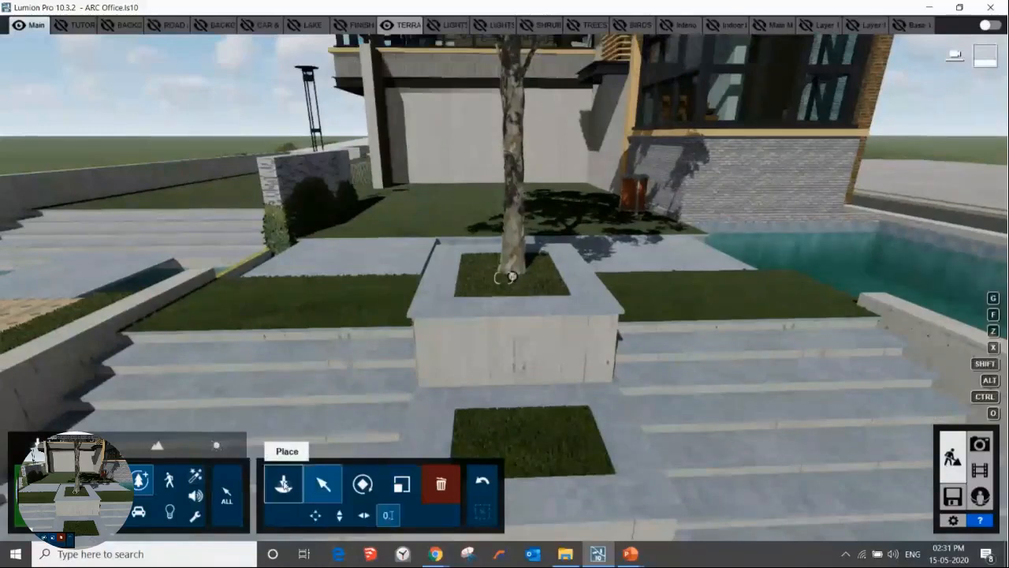
click(283, 484)
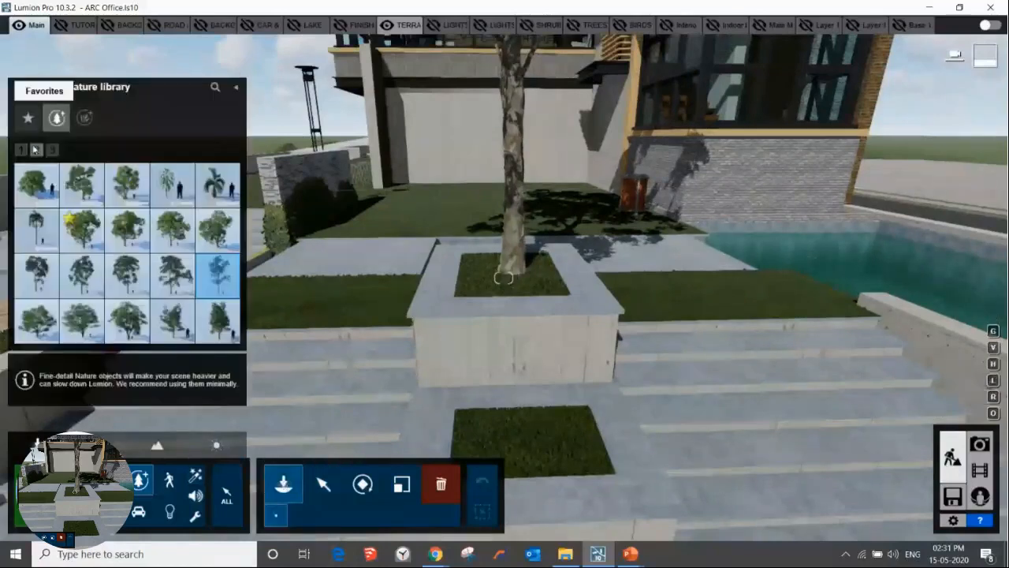
click(52, 150)
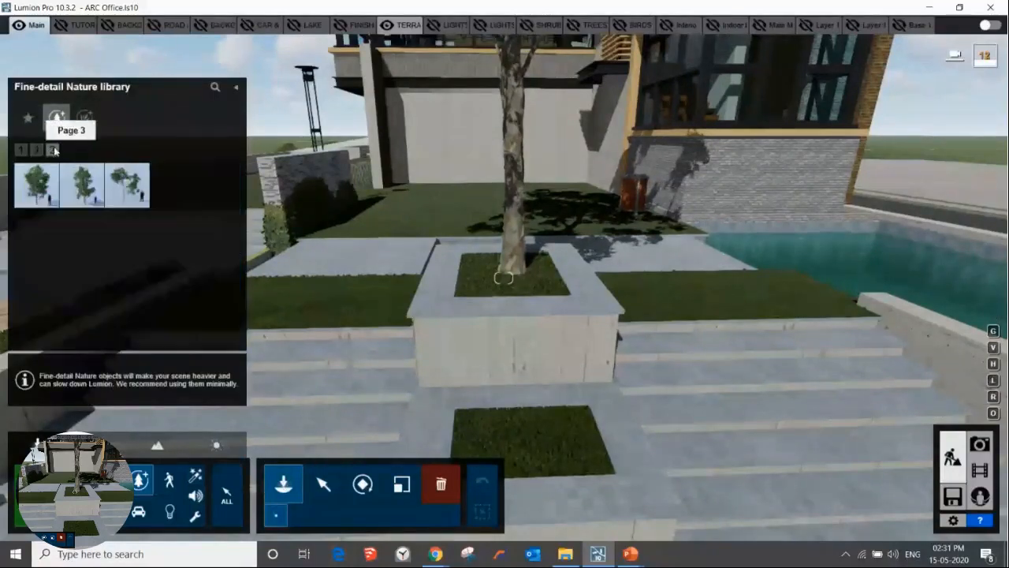
click(95, 120)
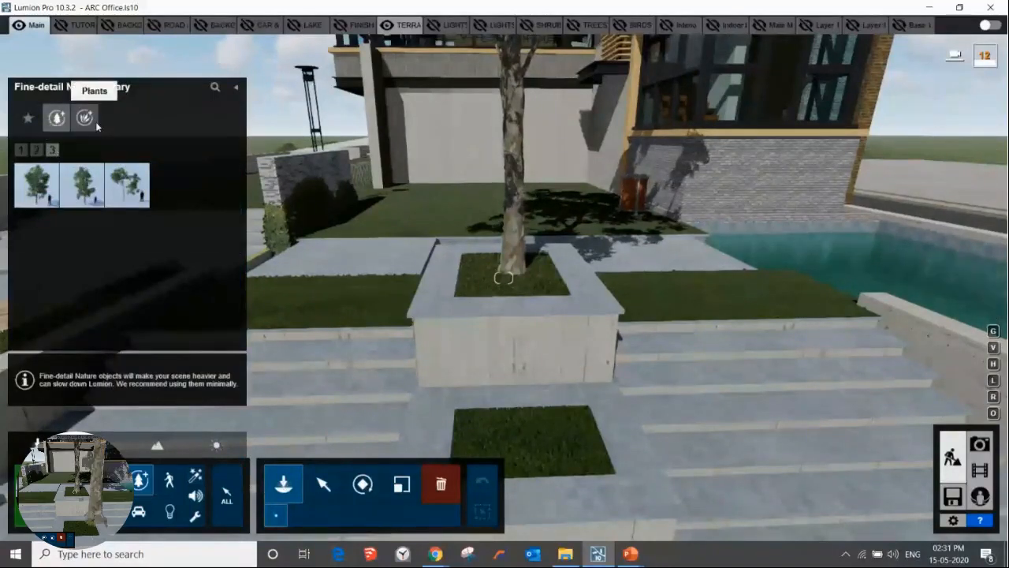
middle_drag(516, 304, 517, 364)
scroll(517, 364, up, 2)
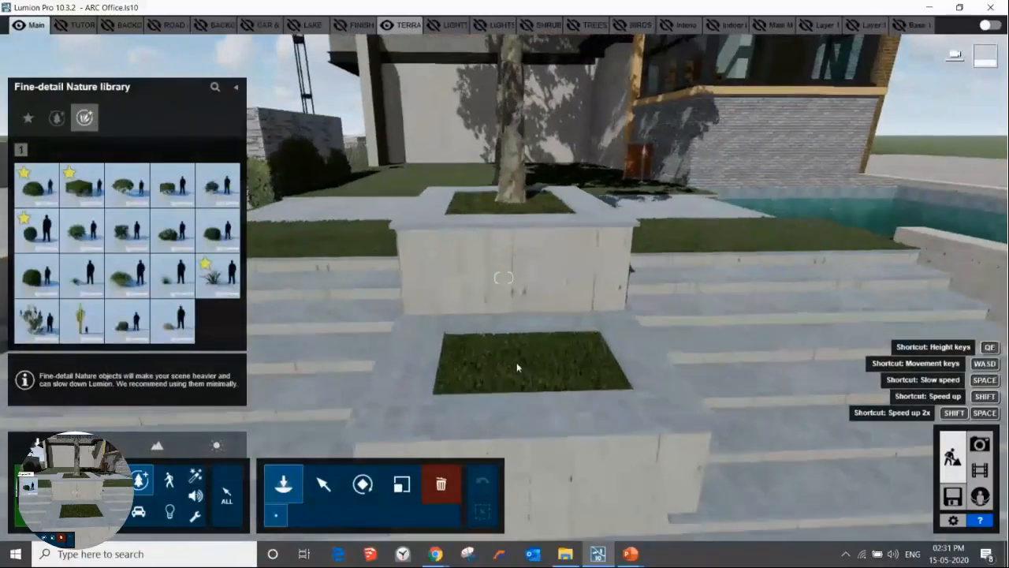
click(207, 239)
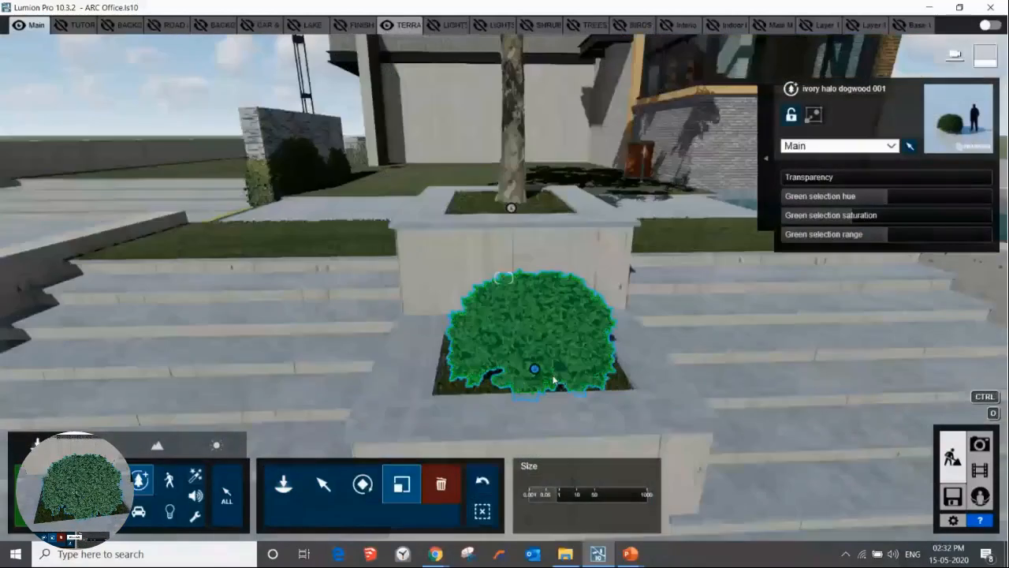
drag(568, 494, 558, 500)
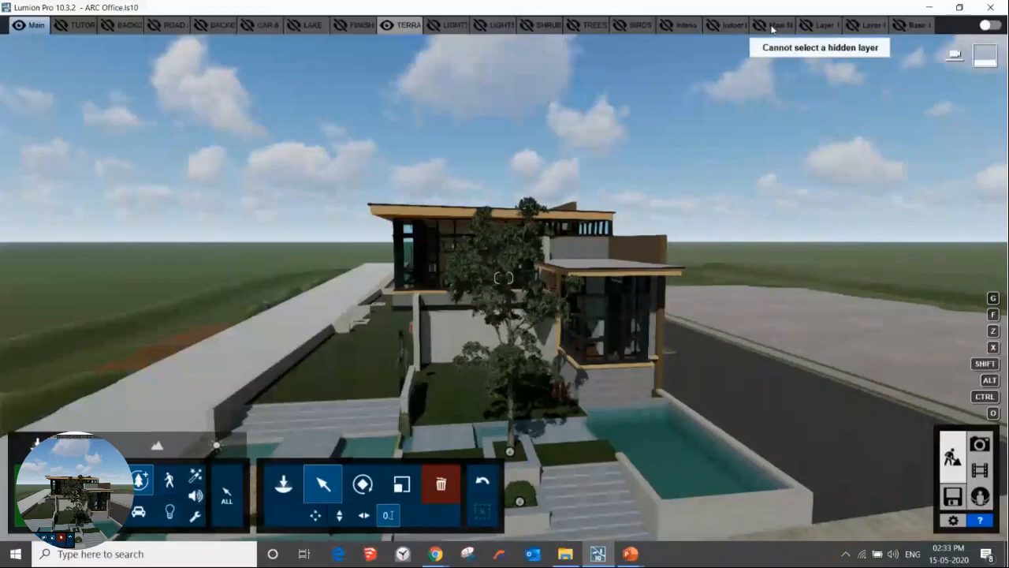
- Show the Main Model layer, make it the active layer, and hide the Main layer
scroll(608, 250, down, 2)
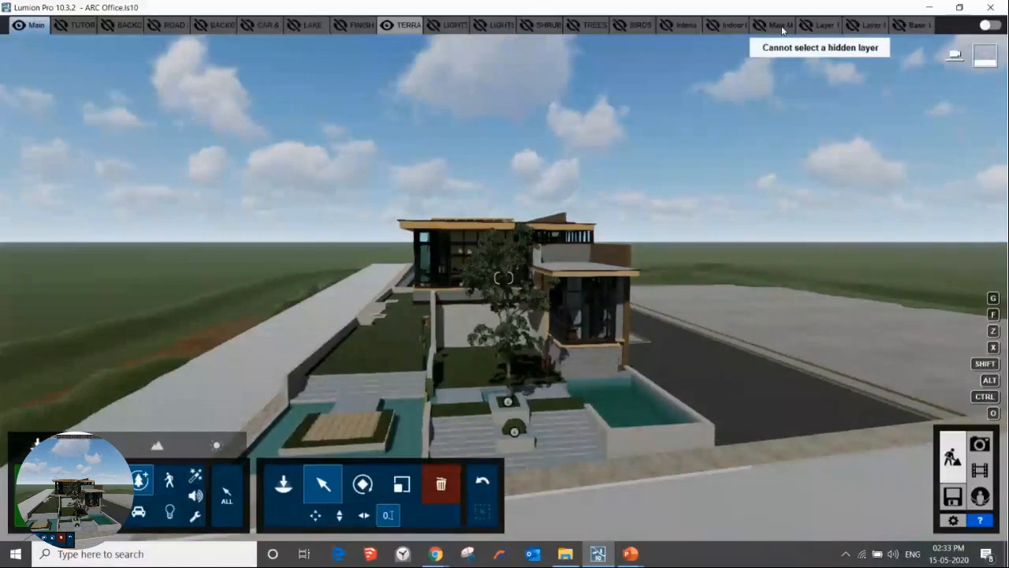
click(759, 25)
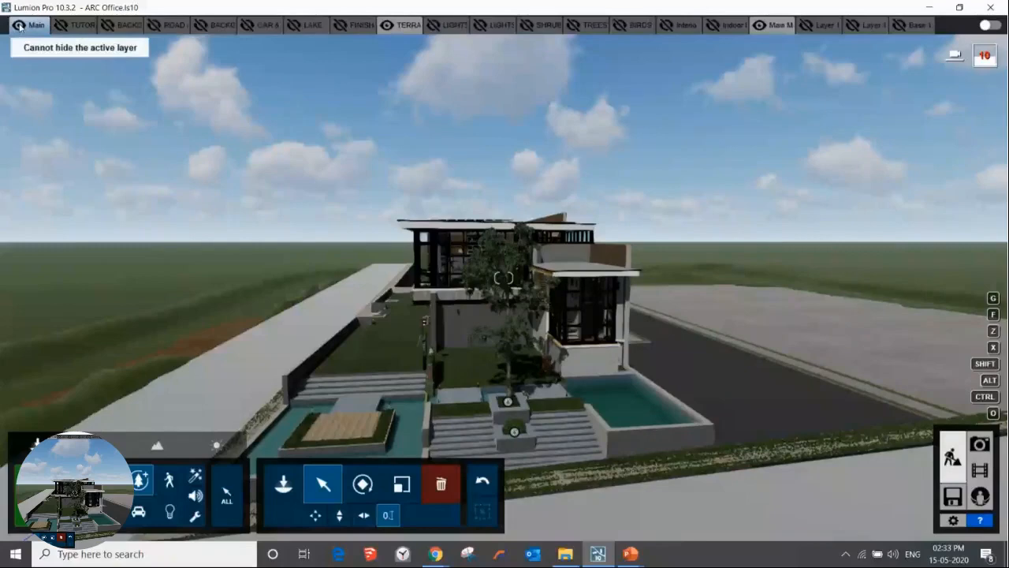
click(779, 25)
click(19, 25)
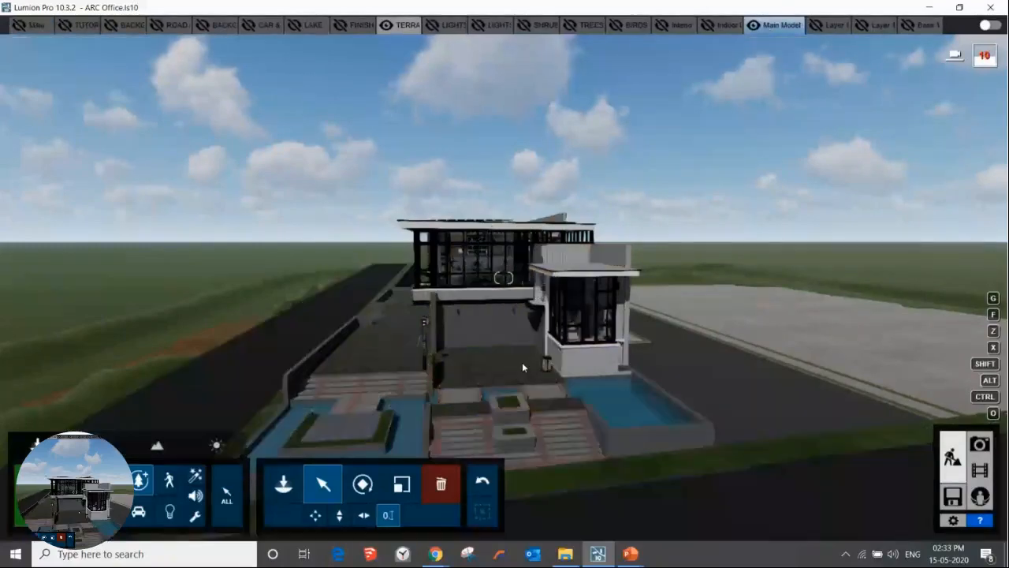
- Examine the building's front from the terrace and continue through the glass facade into the double-height hall
scroll(522, 362, up, 5)
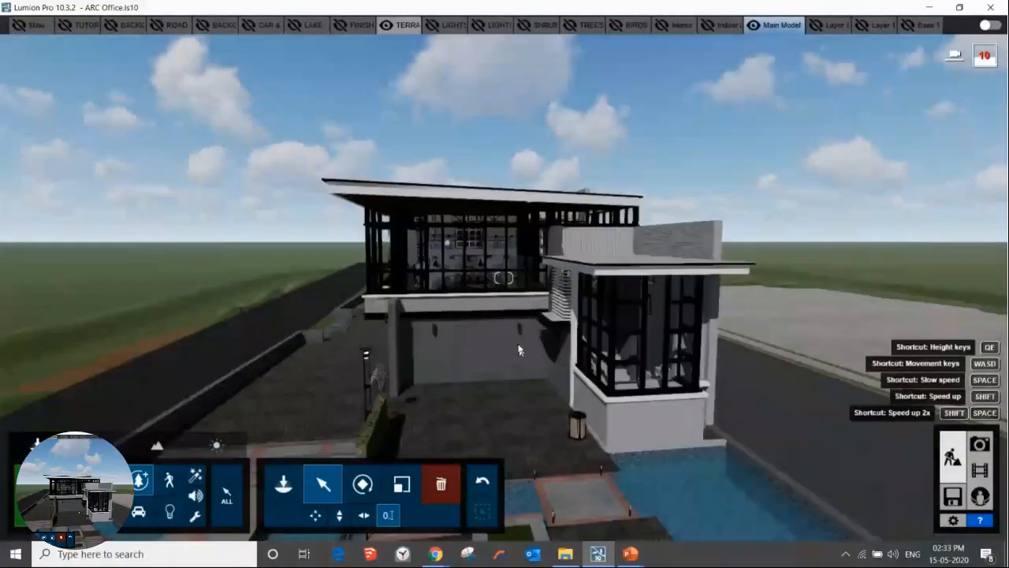
middle_drag(518, 350, 518, 280)
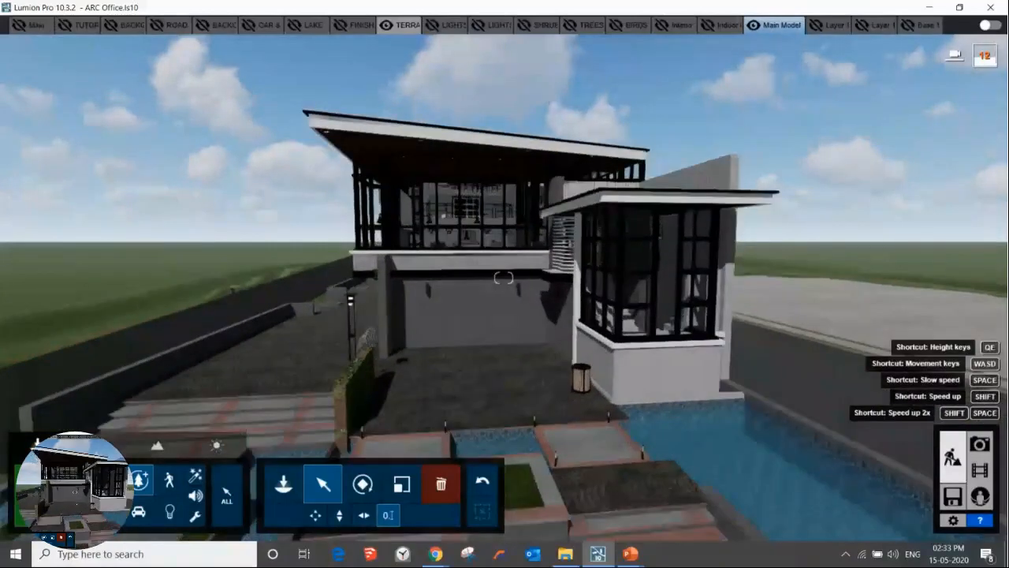
scroll(510, 333, up, 4)
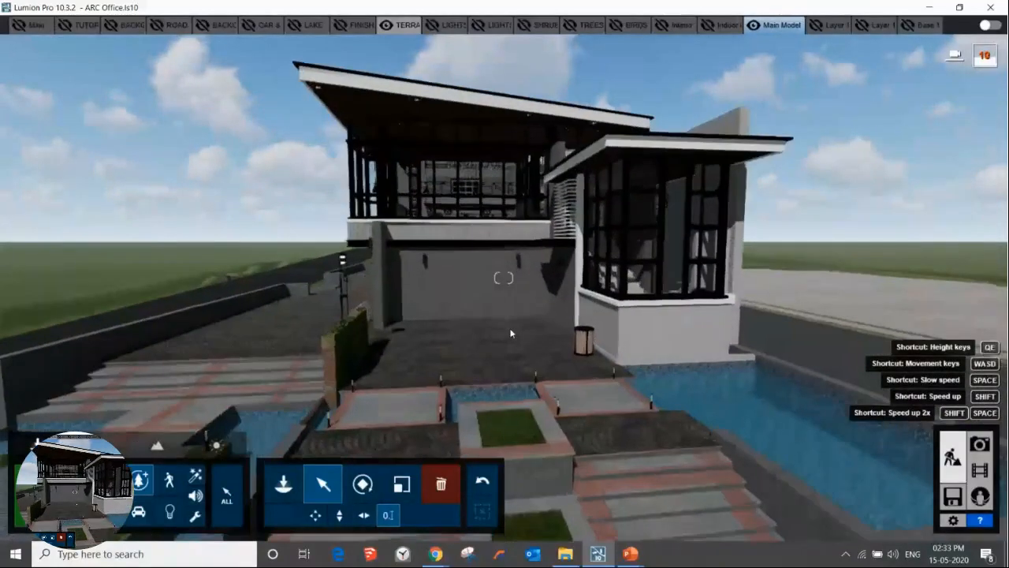
scroll(511, 333, up, 2)
scroll(511, 334, up, 3)
scroll(507, 312, up, 2)
mouse_move(511, 333)
right_down()
mouse_move(506, 312)
mouse_move(519, 344)
right_up()
scroll(506, 311, up, 2)
scroll(506, 311, up, 2)
scroll(519, 344, up, 4)
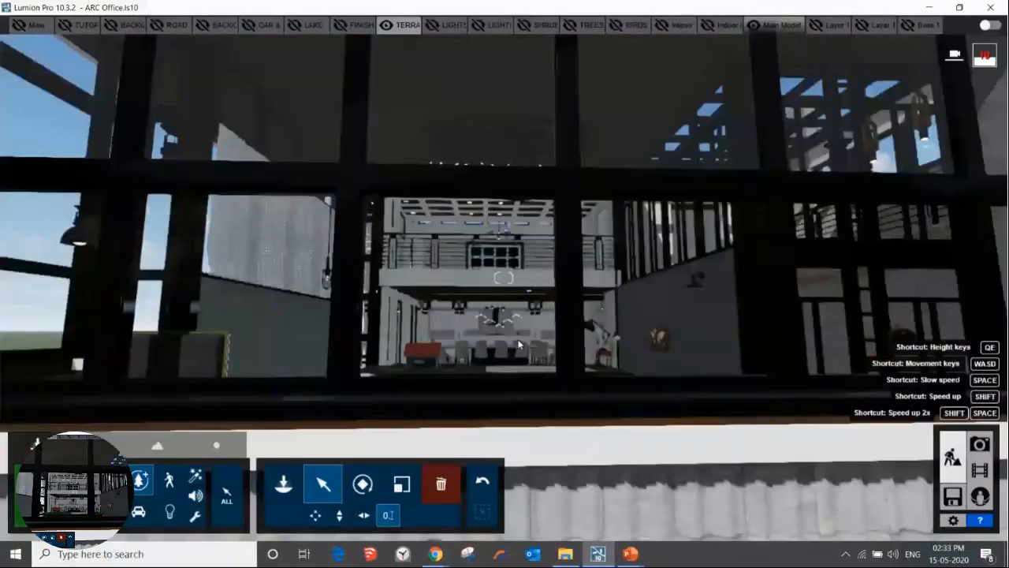
scroll(519, 344, up, 2)
scroll(519, 344, up, 2)
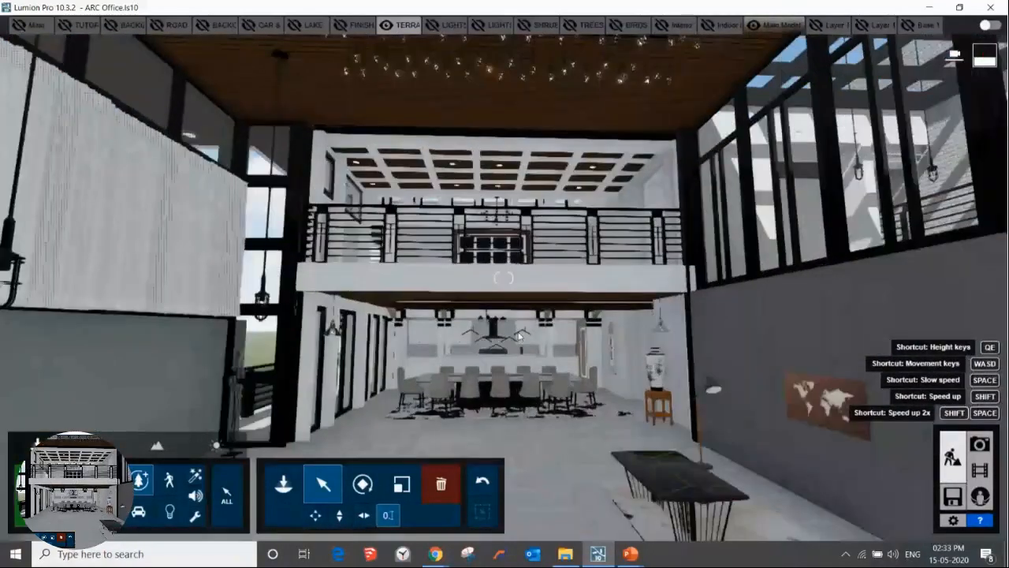
scroll(519, 337, up, 2)
scroll(519, 337, up, 2)
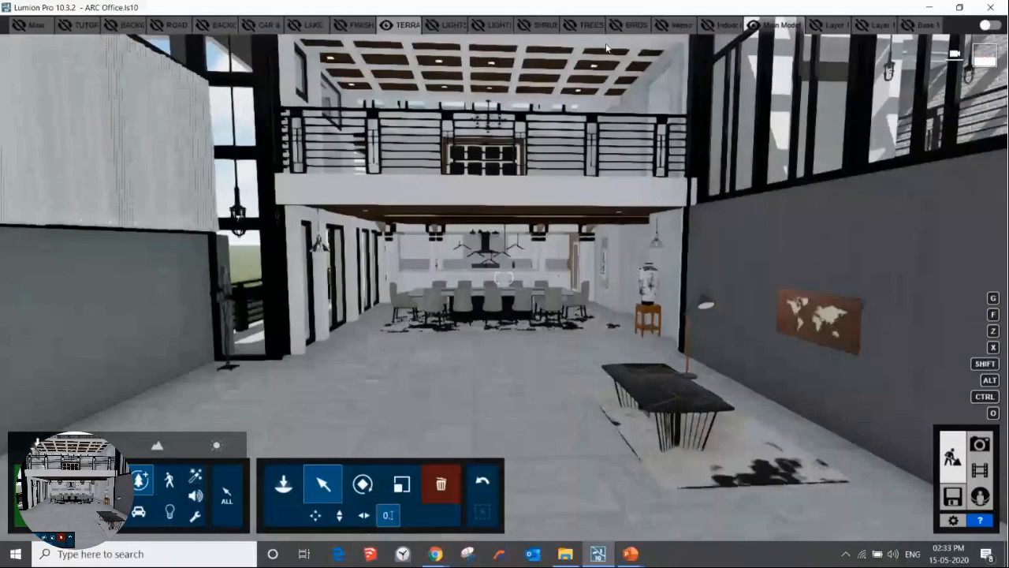
- Show the Indoor and Interior layers and inspect the furnished hall, facing the grey wall with the framed pictures
click(710, 29)
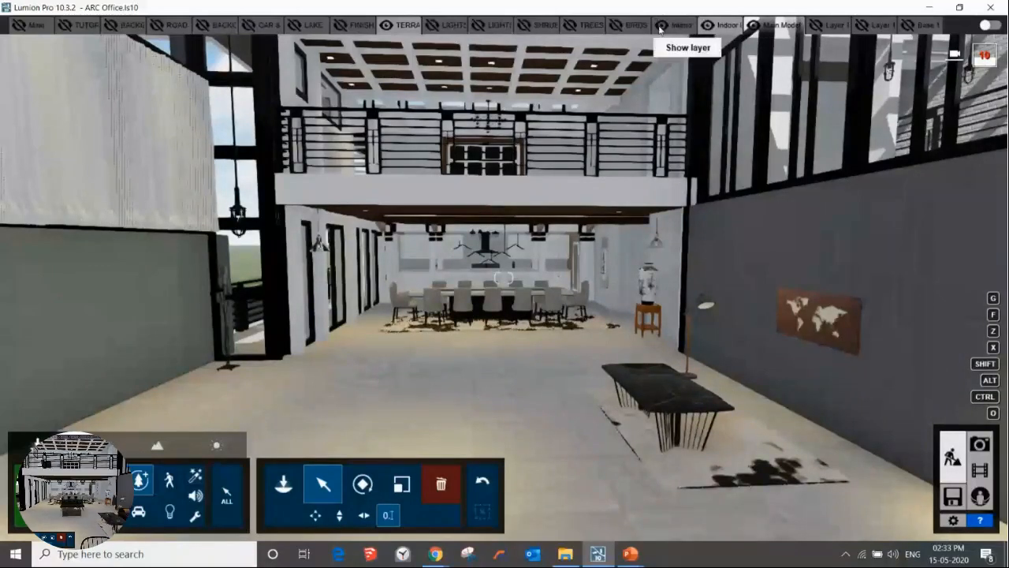
click(661, 26)
key(w)
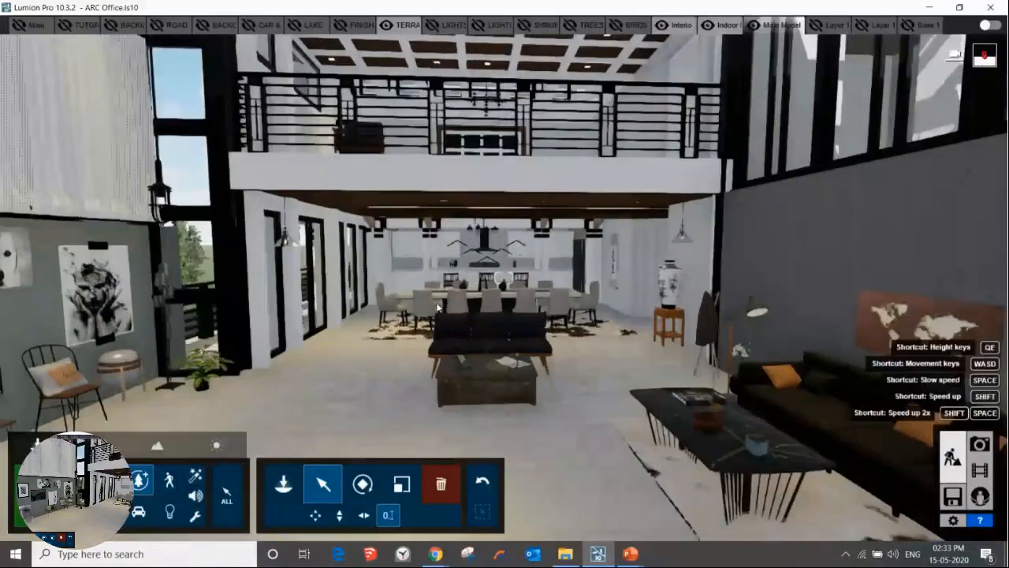
right_drag(438, 307, 609, 285)
key(w)
key(s)
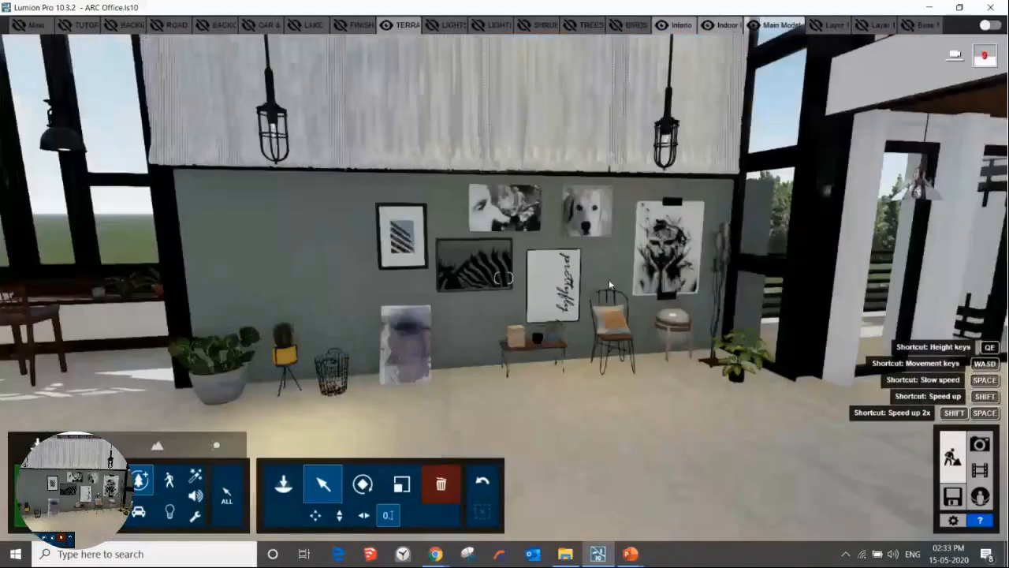
key(s)
- Search the Indoor library for "new" and browse the result pages of cushions, cabinets, chairs, sofas and tables
click(109, 511)
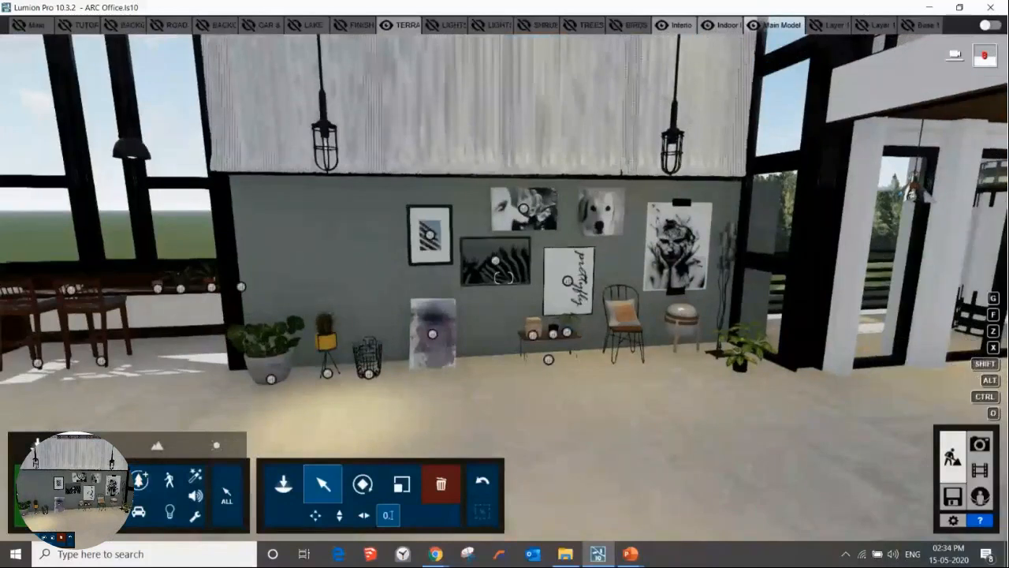
click(283, 482)
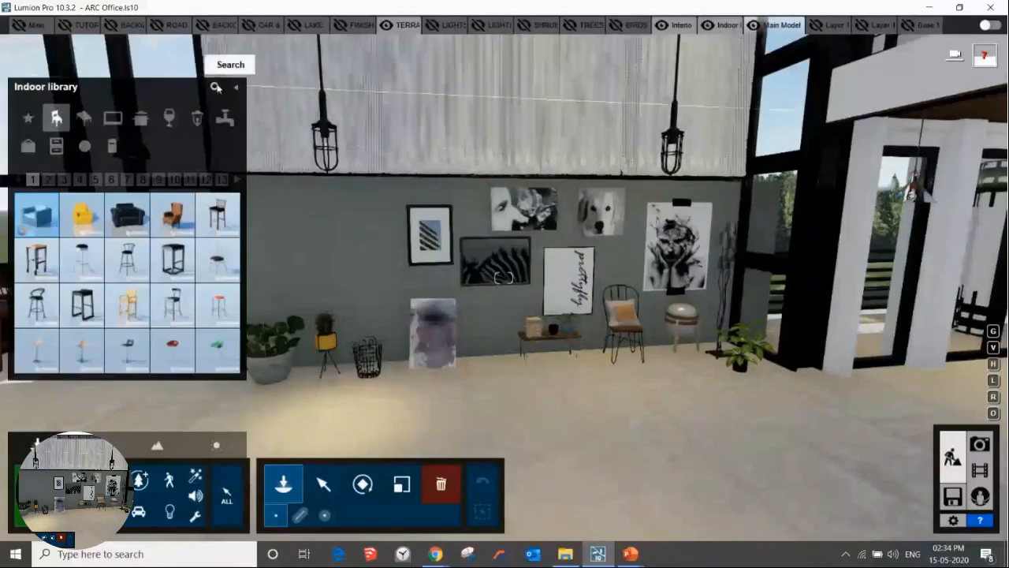
click(214, 87)
text(new)
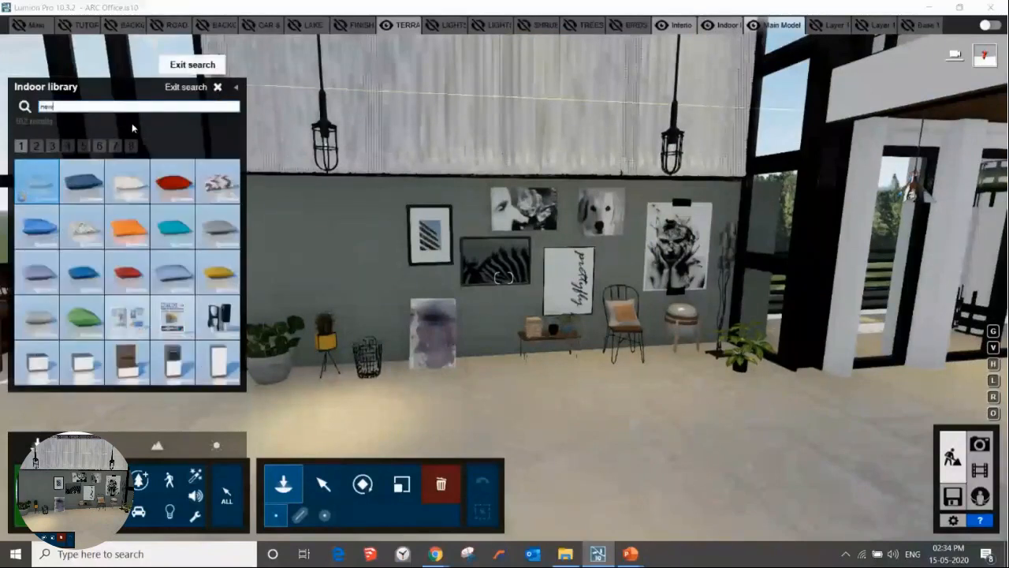
click(52, 146)
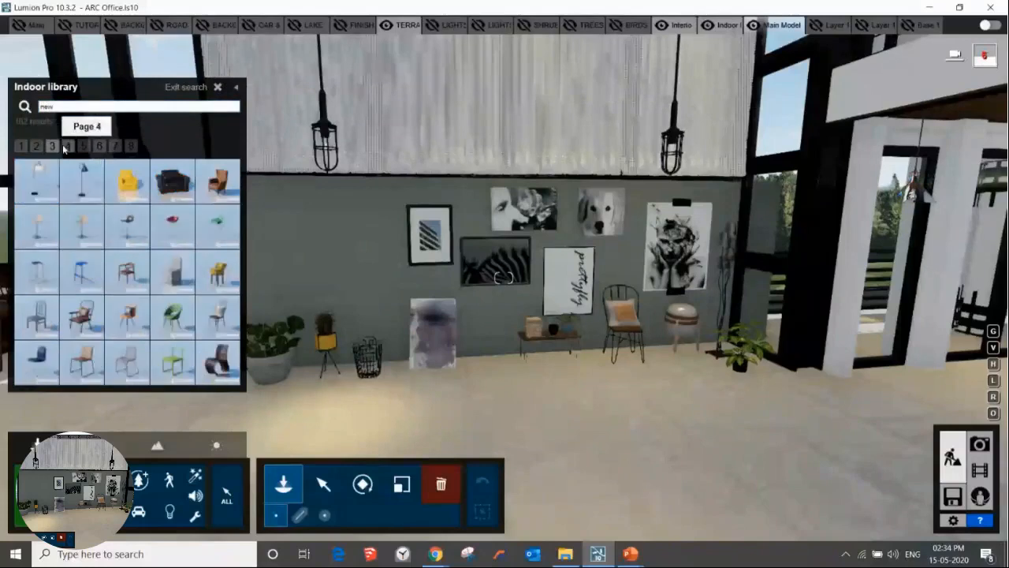
click(83, 147)
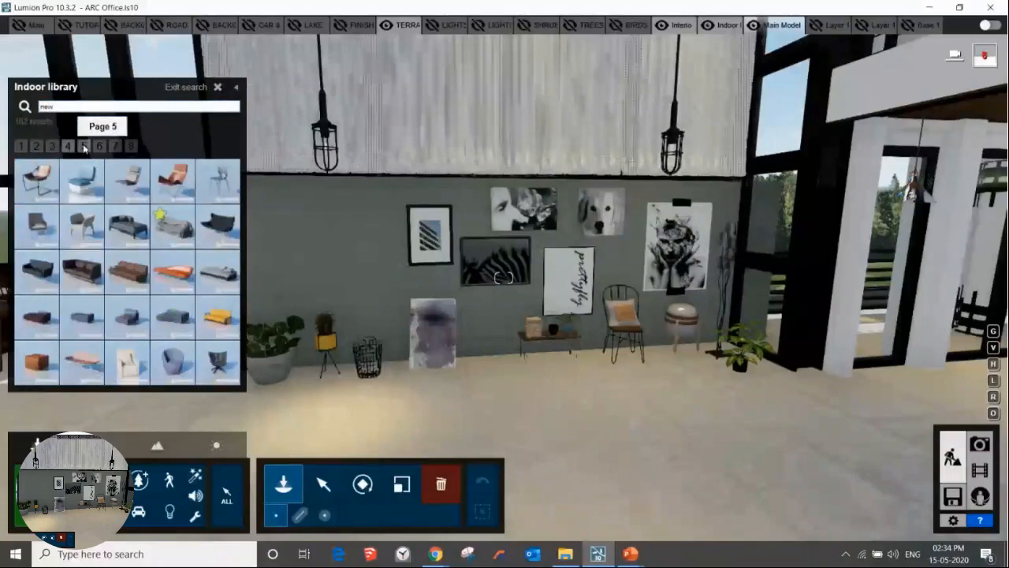
click(99, 147)
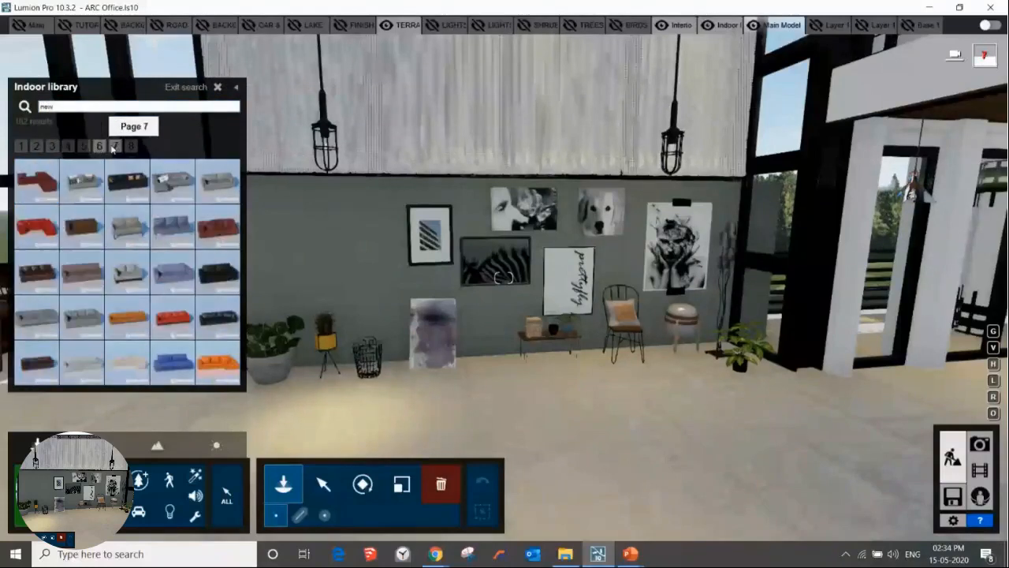
click(114, 147)
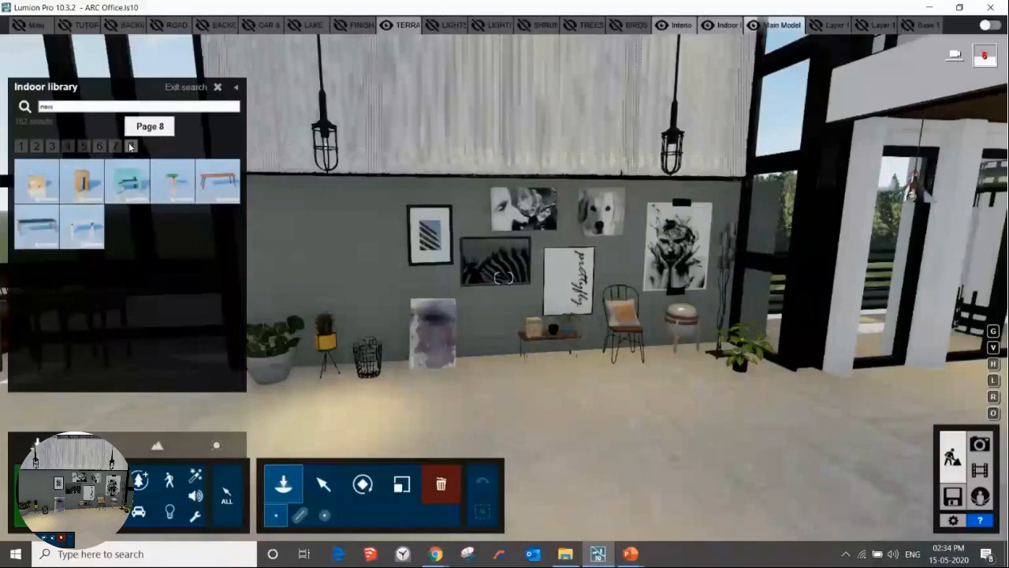
click(83, 147)
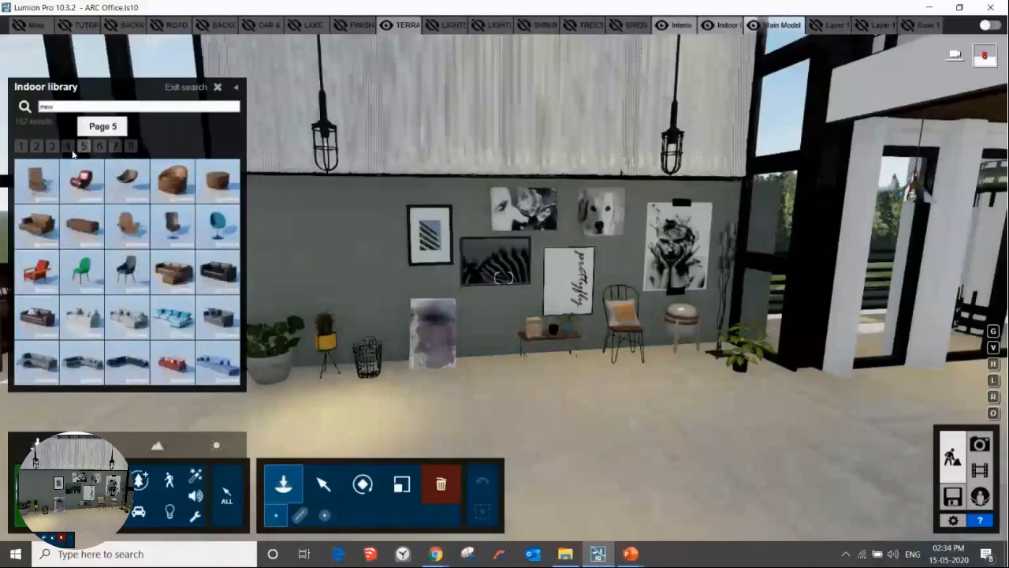
click(36, 146)
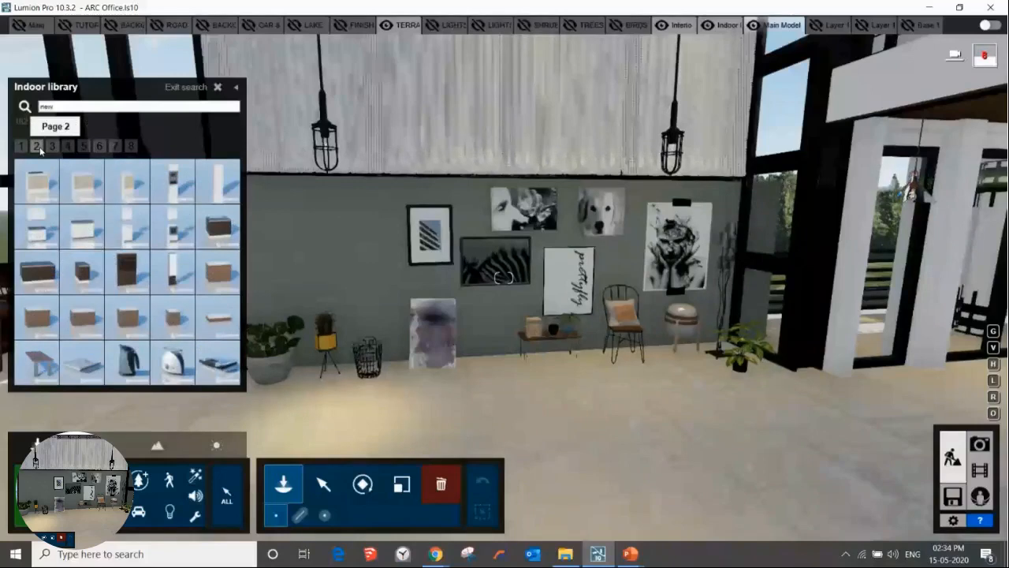
scroll(38, 150, down, 1)
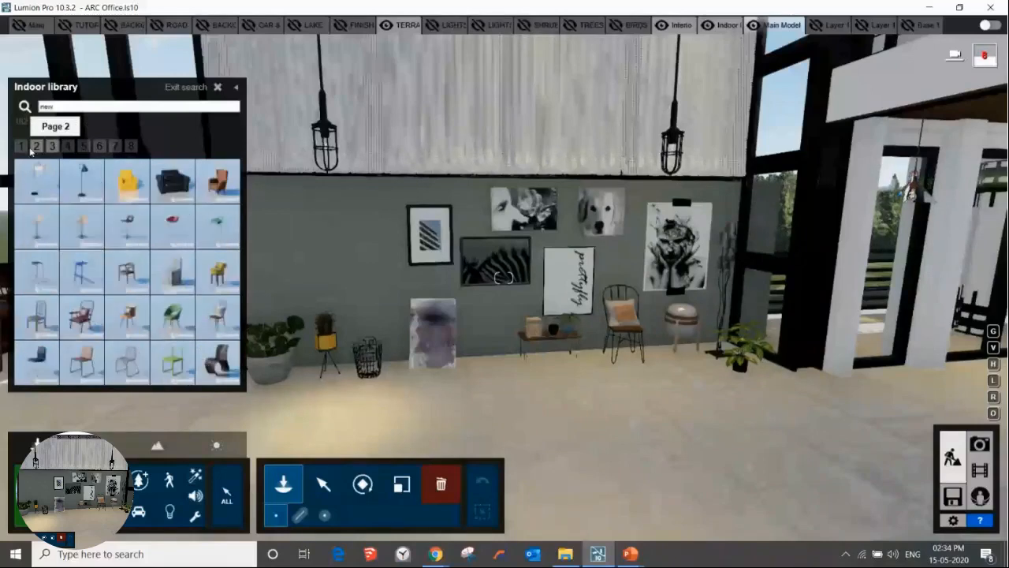
click(24, 148)
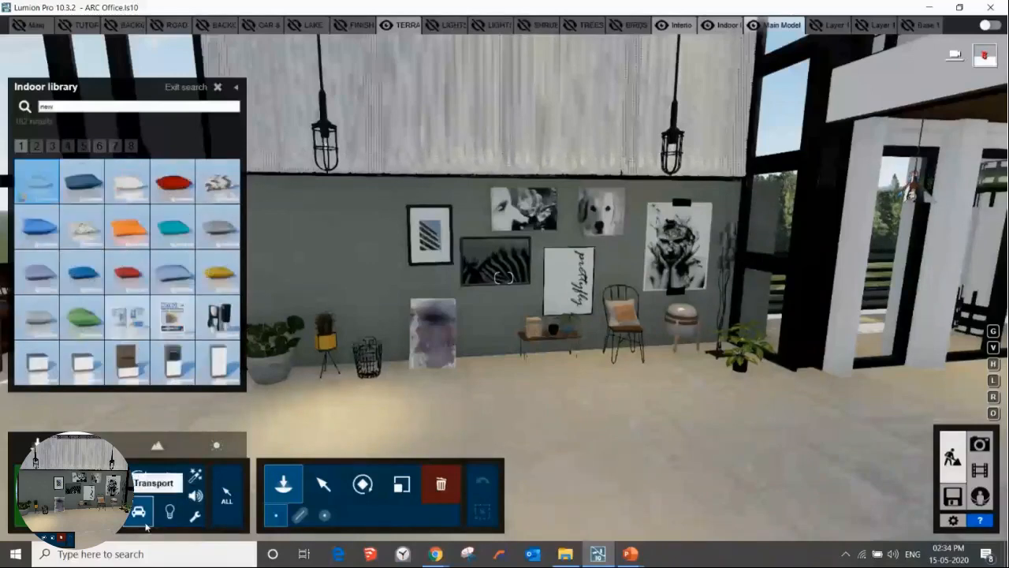
- Search the Transport library for "new" and preview the listed car models
click(138, 513)
click(214, 88)
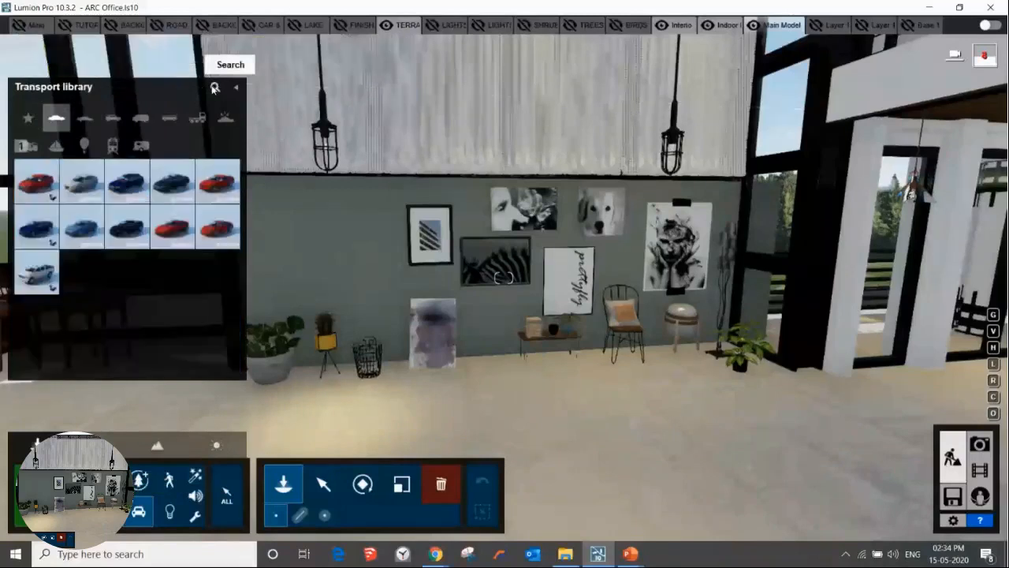
click(213, 88)
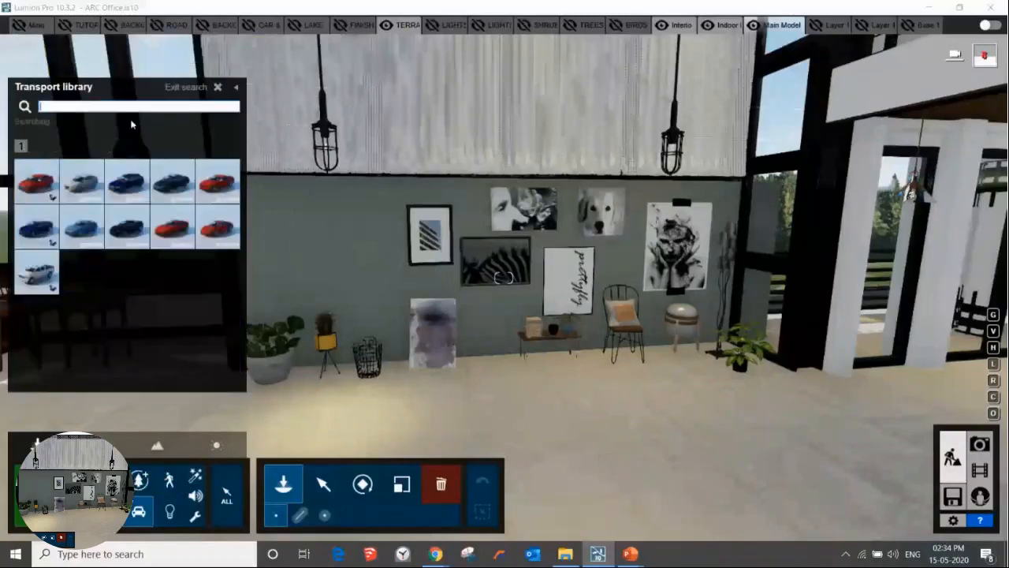
text(new)
mouse_move(137, 192)
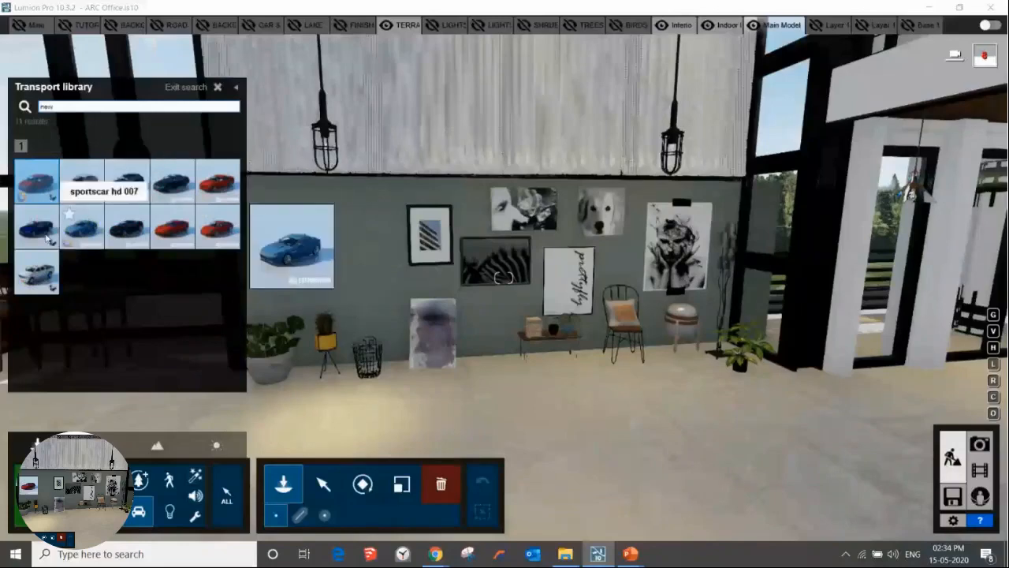
mouse_move(36, 280)
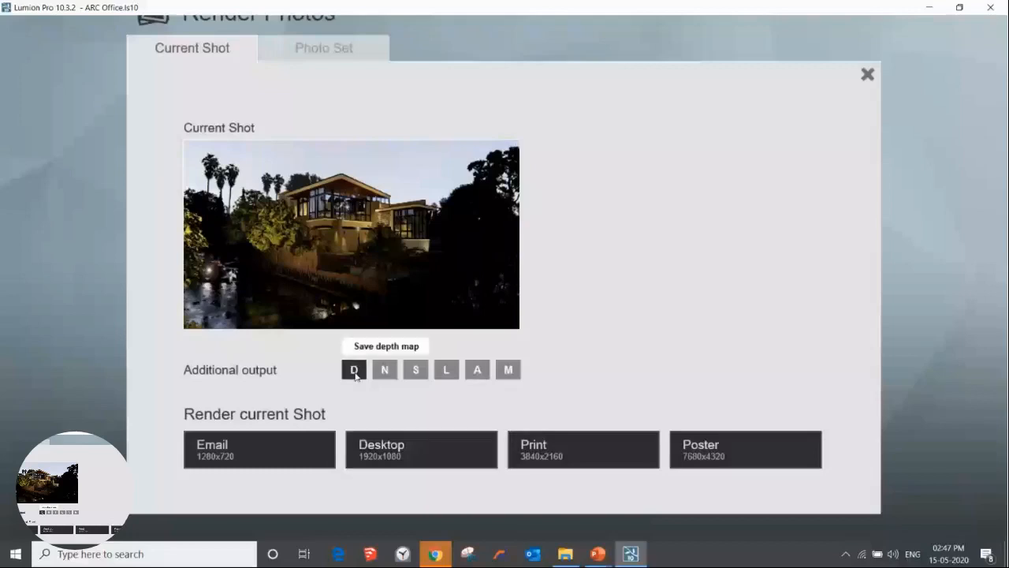
- Review the additional output map options for the current shot, from the depth map to the material ID map
click(423, 373)
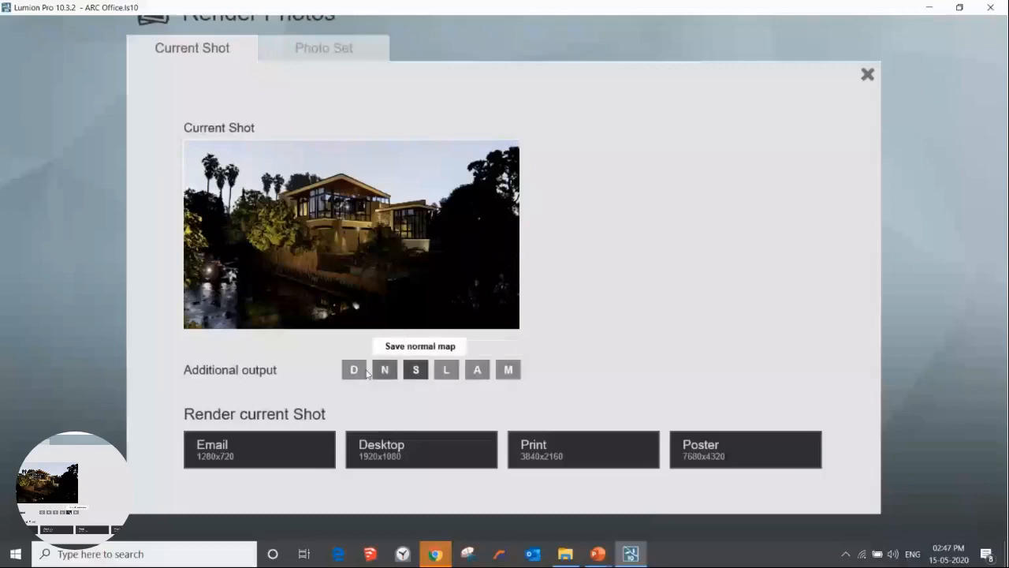
click(477, 372)
click(499, 377)
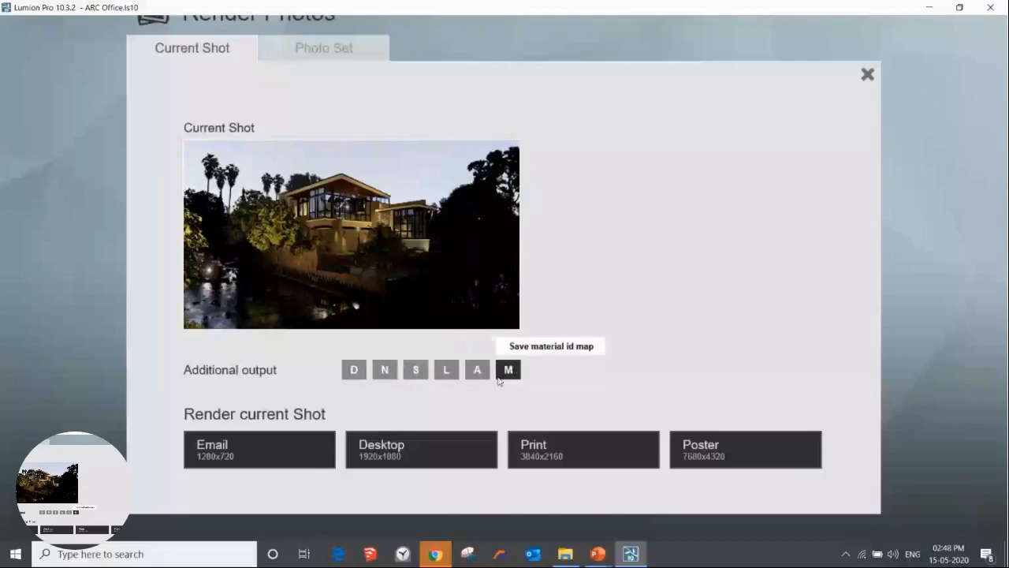
- Start a Desktop-size 1920x1080 render of the current shot and delete Test 1.jpg from the Desktop save folder
click(409, 462)
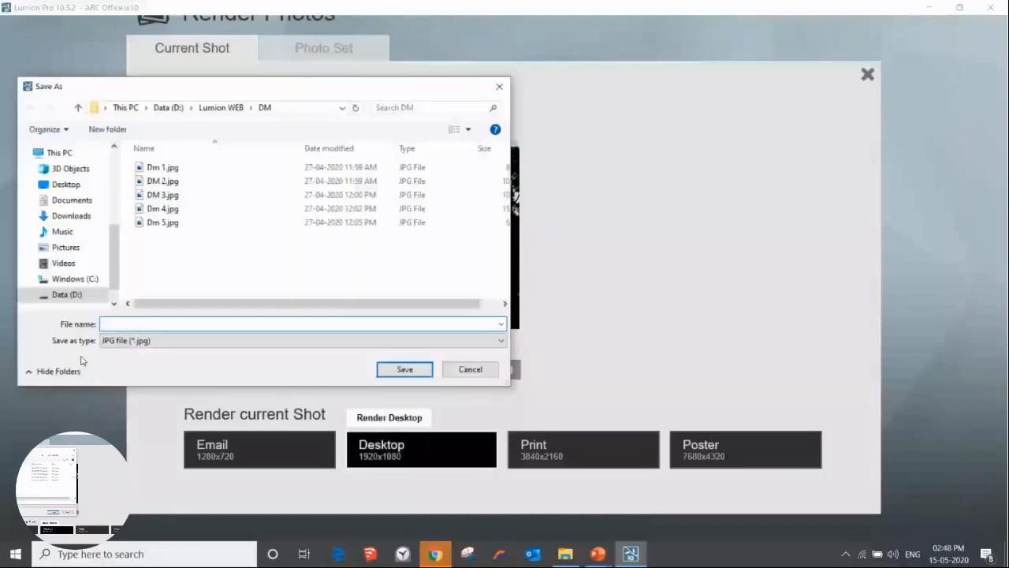
click(67, 185)
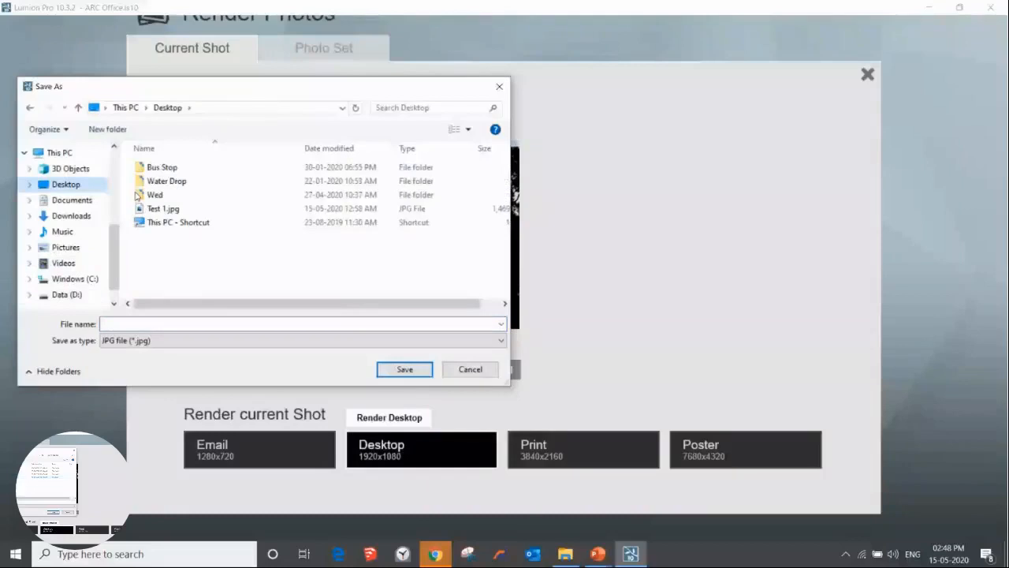
click(154, 209)
key(Delete)
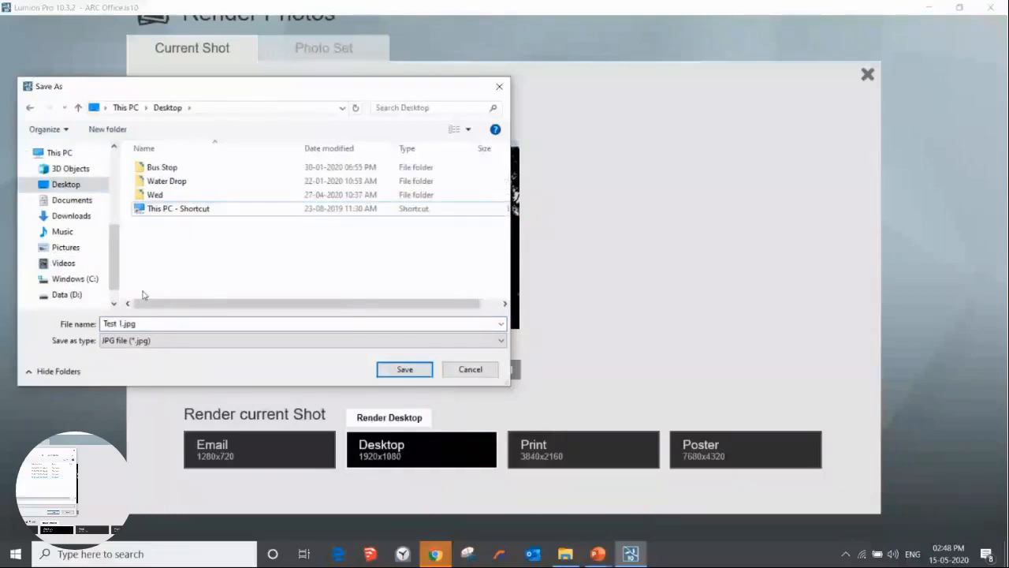
- Name the JPG output Render Test 1, save it to the Desktop folder and begin rendering
click(155, 324)
key(BackSpace)
text(Re)
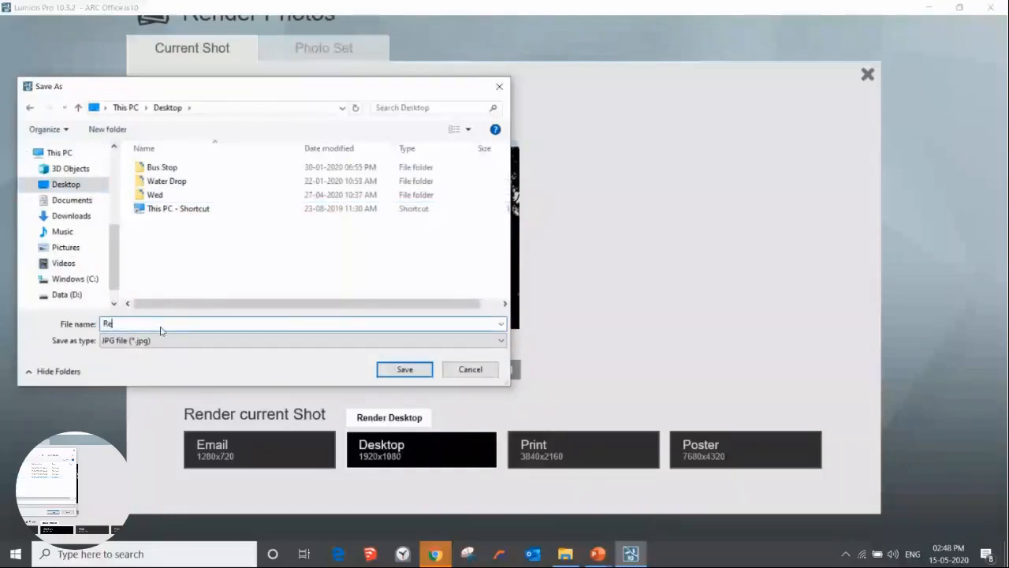
text(nder Test 1)
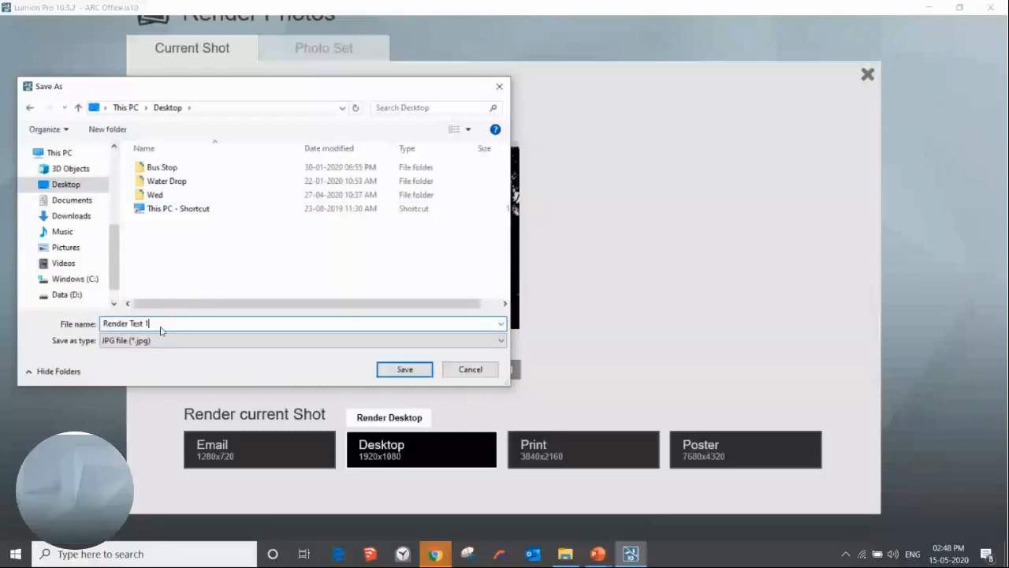
key(Return)
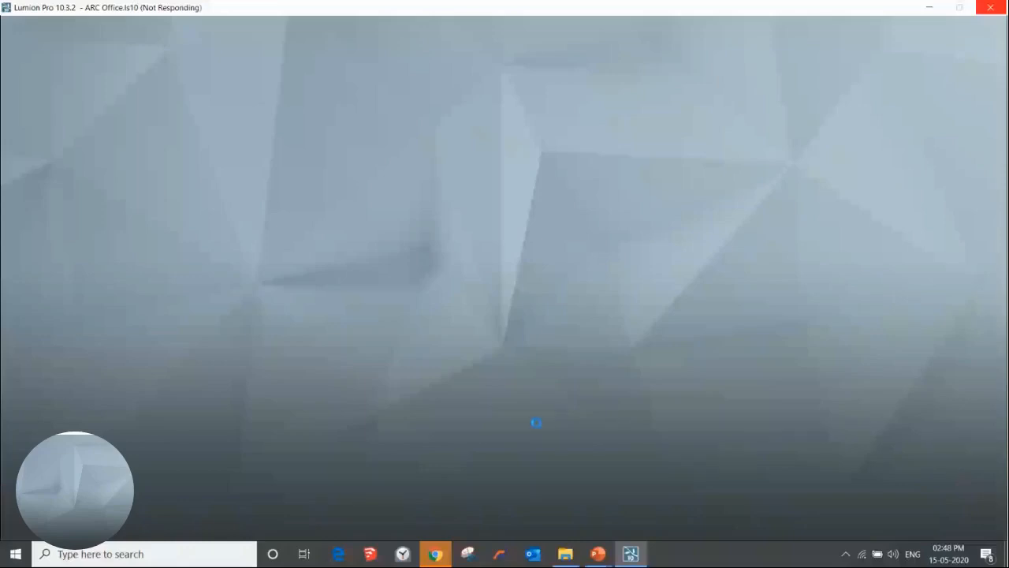
- Switch to the Lumion WEB folder in File Explorer and play the Lumion 10 Heightmaps video
key(alt+Tab)
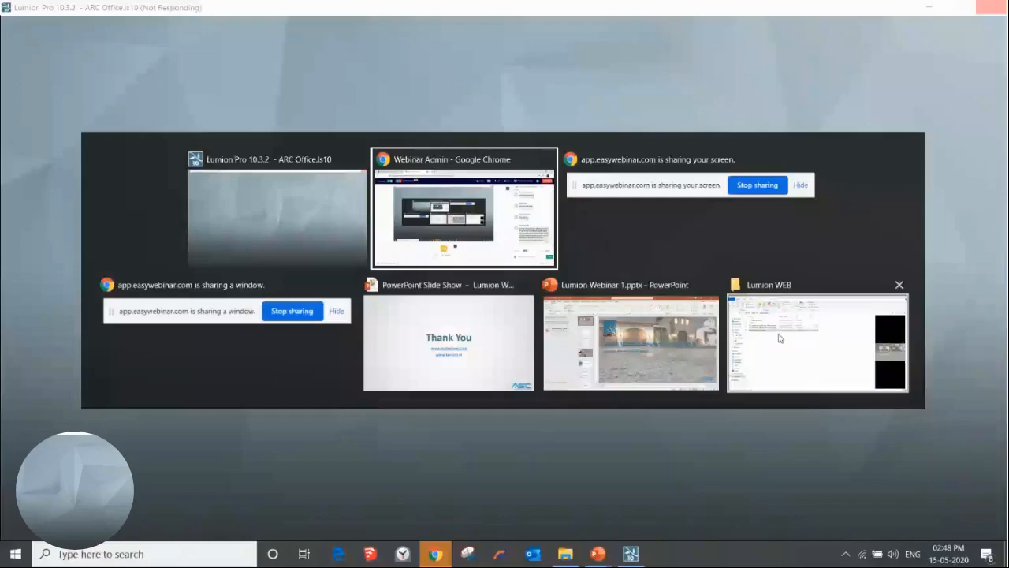
key(alt+Tab)
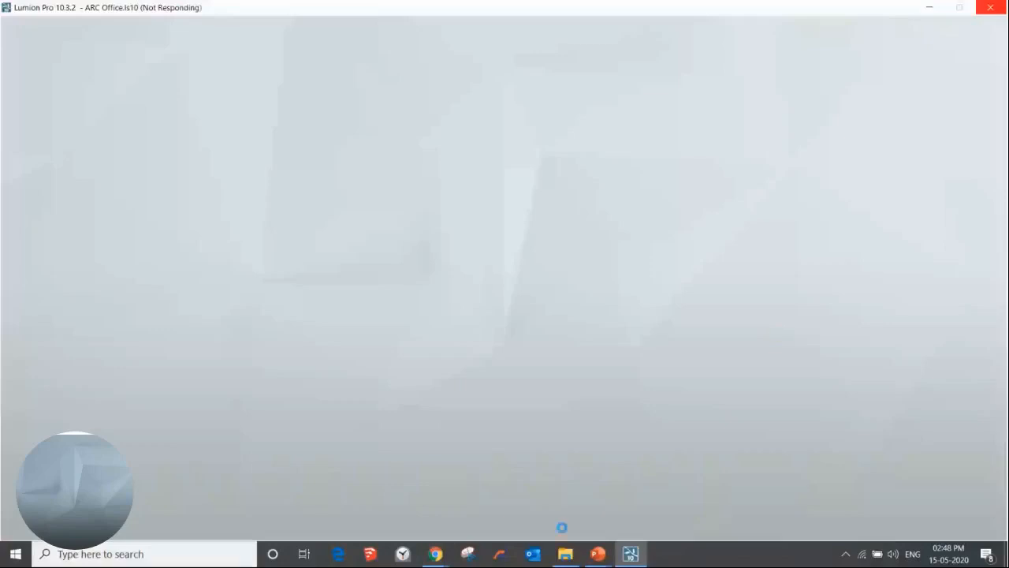
click(565, 554)
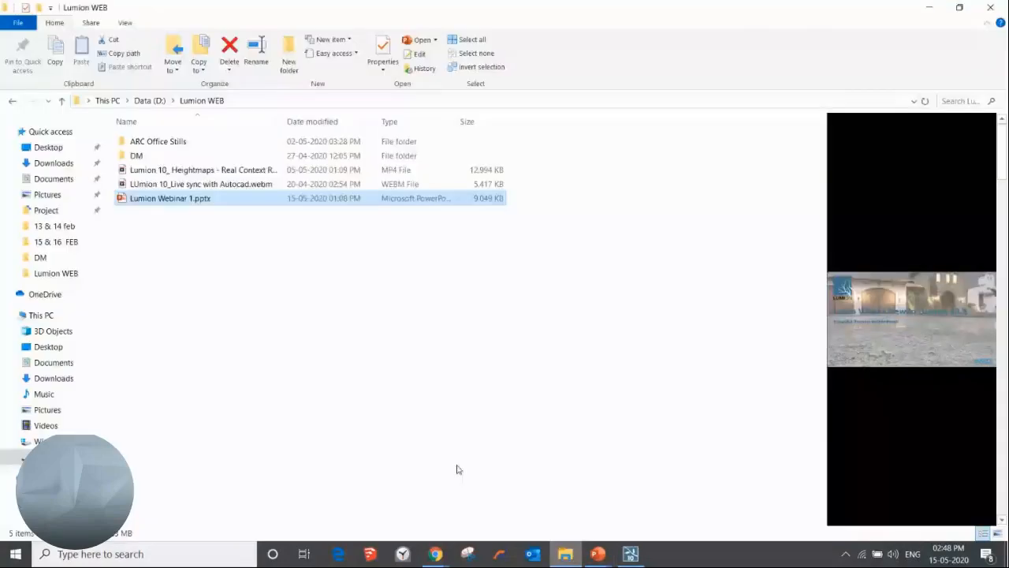
click(193, 172)
double_click(193, 172)
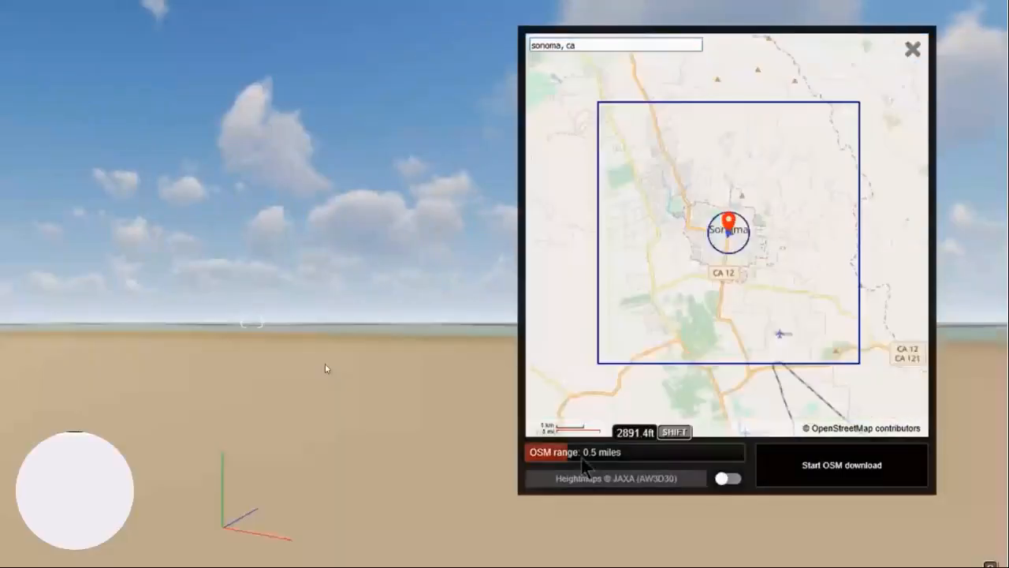
click(737, 452)
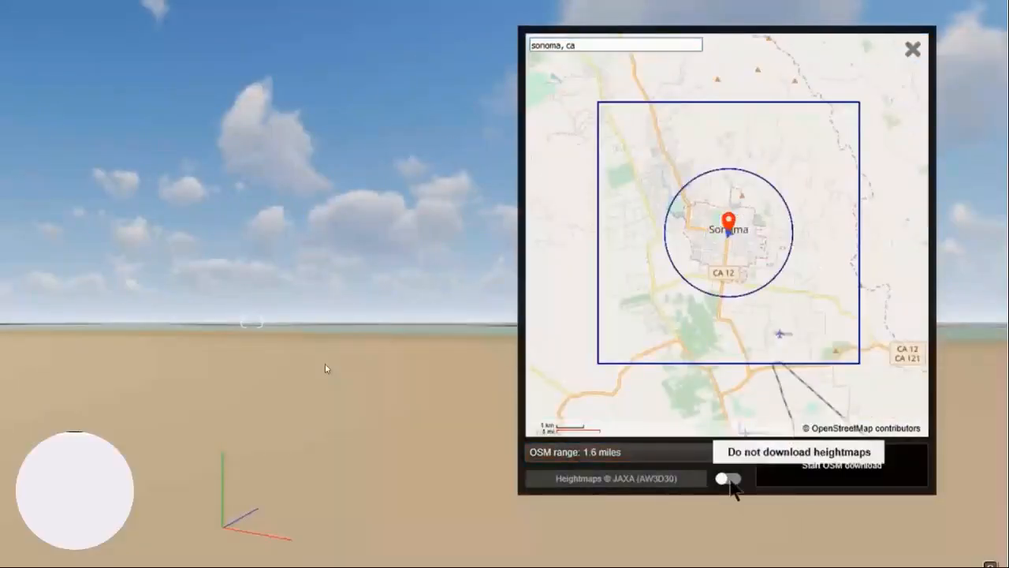
click(728, 478)
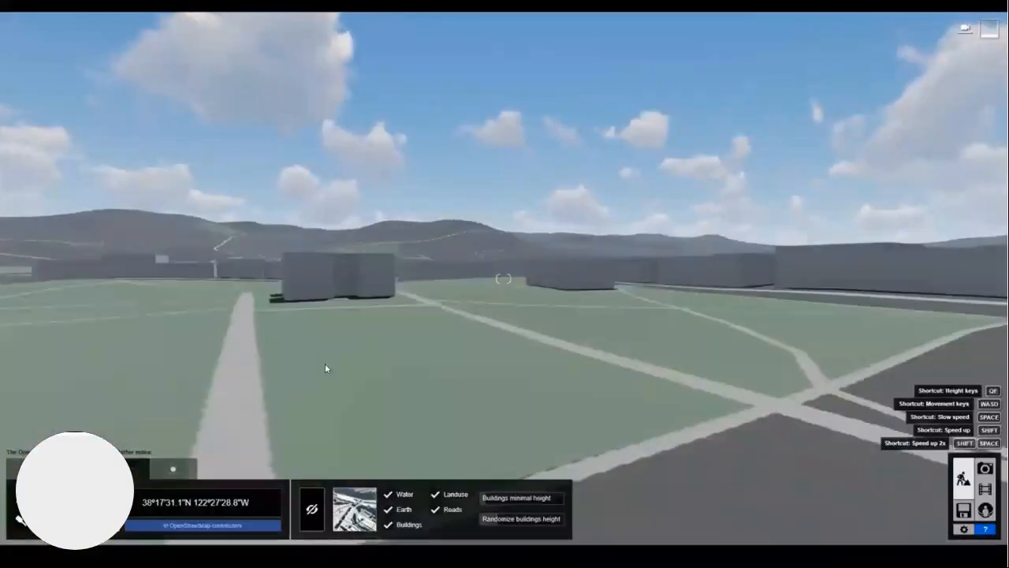
key(q)
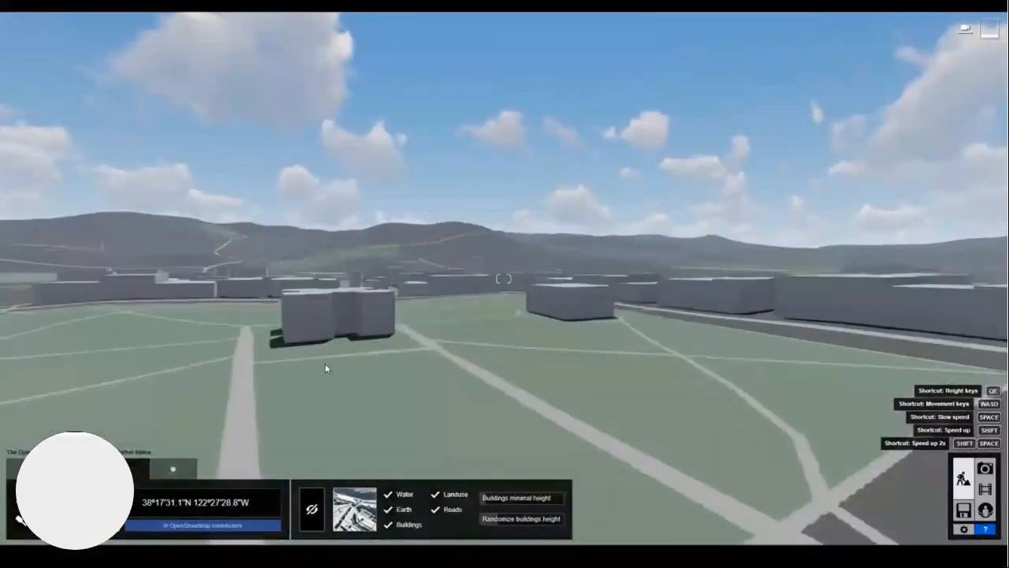
key(q)
key(q)
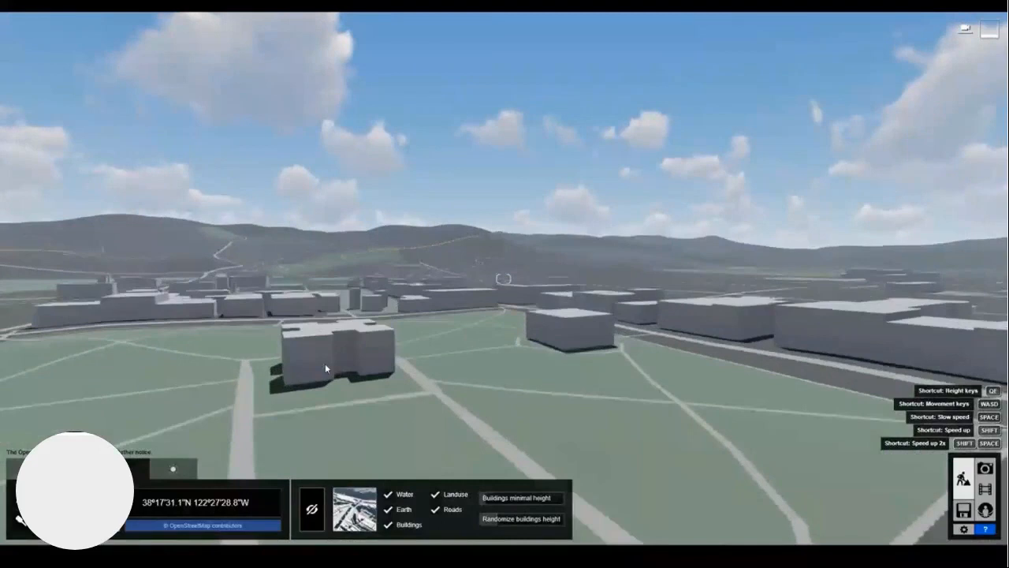
key(q)
key(q)
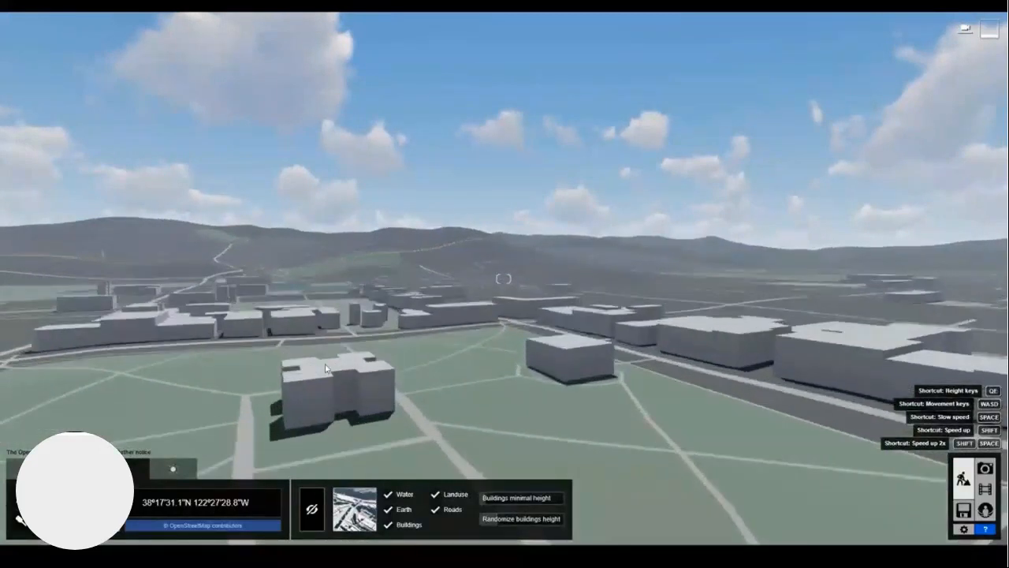
key(q)
key(q)
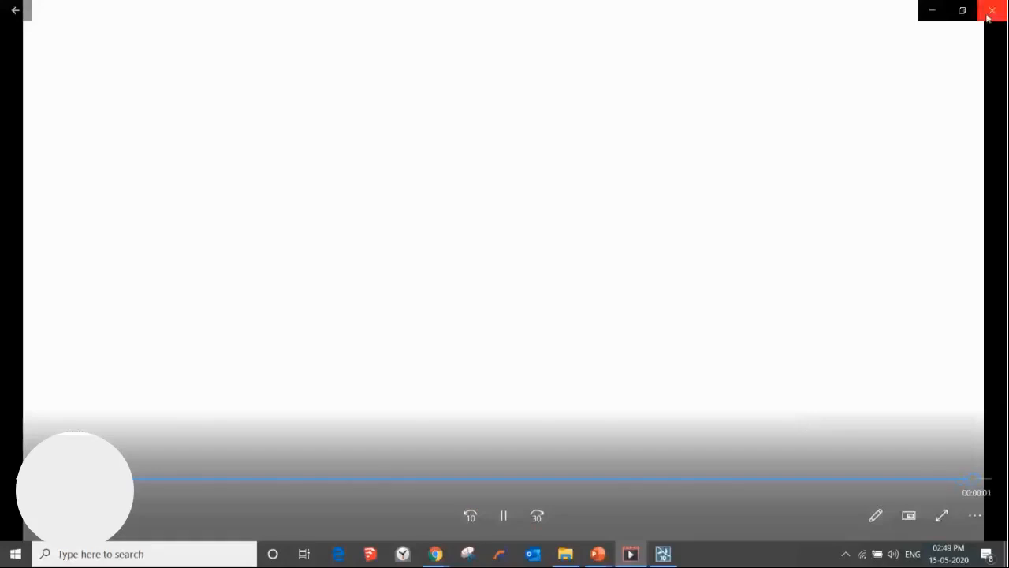
- Minimise the heightmaps video and play the Live sync with Autocad video from the Lumion WEB folder, pausing and resuming it midway
click(934, 12)
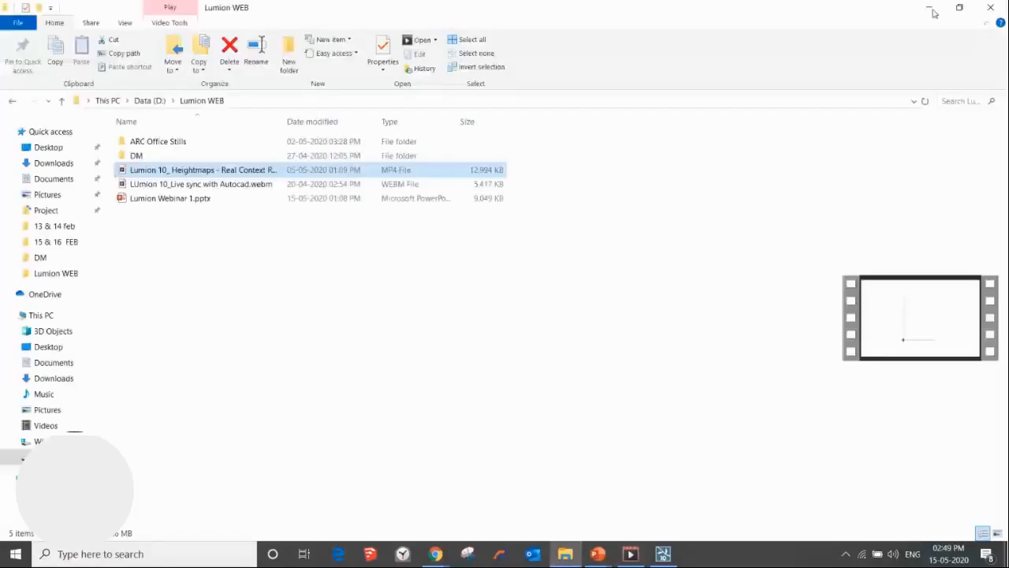
double_click(218, 184)
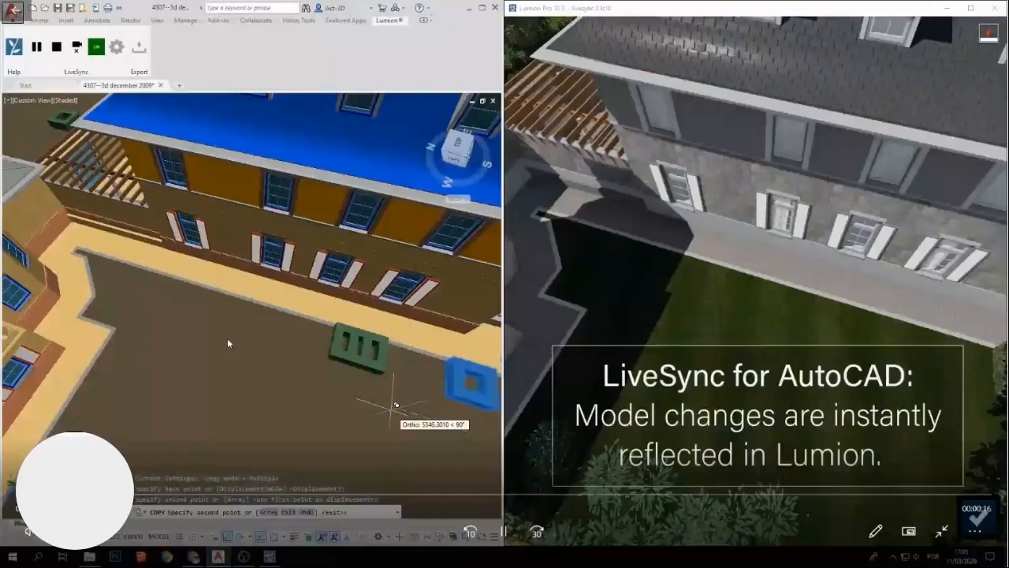
click(499, 532)
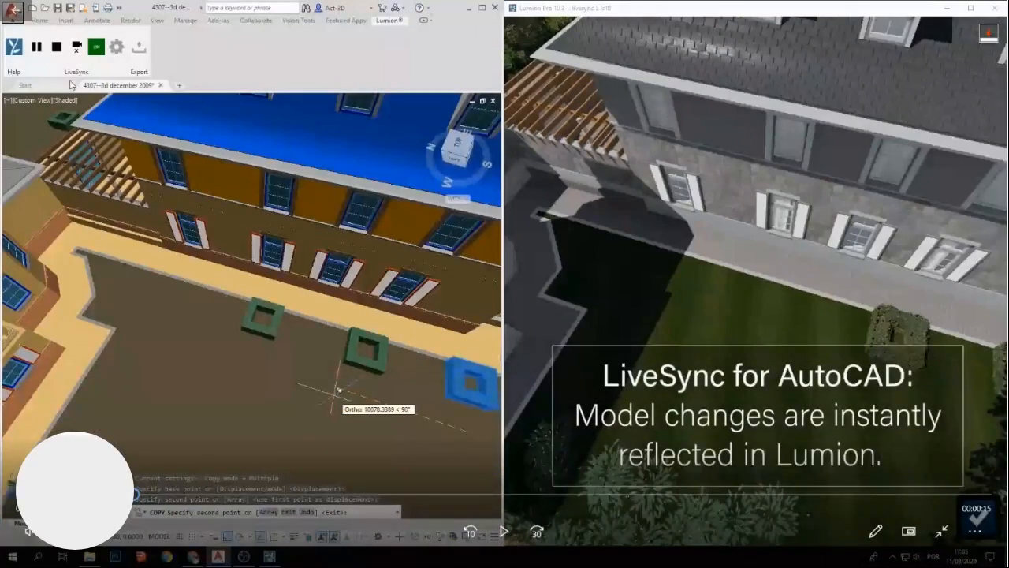
click(502, 533)
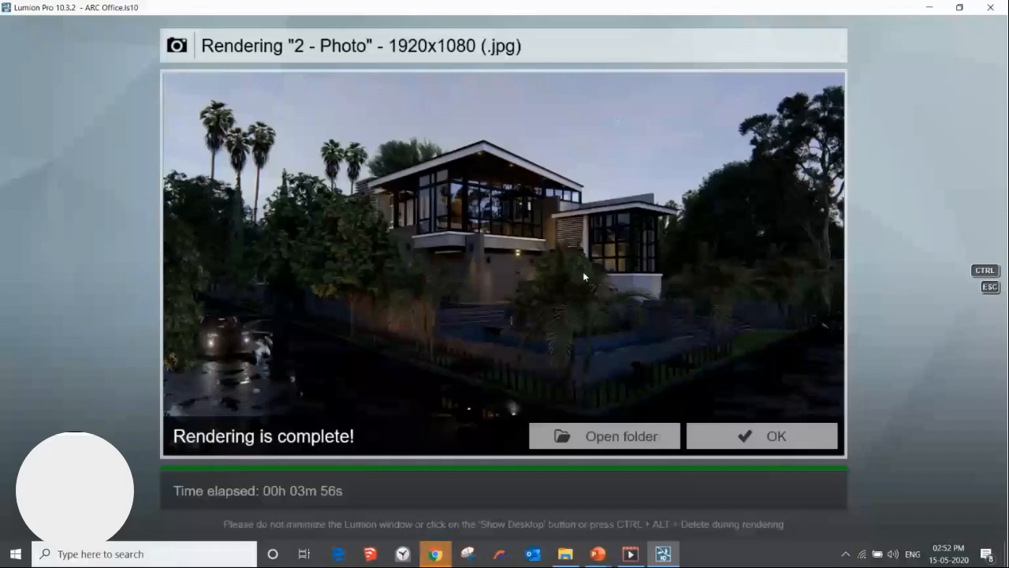
- Open the finished render's output folder and view Render Test 1.jpg full screen, enlarging the building's entrance and pool area
click(607, 436)
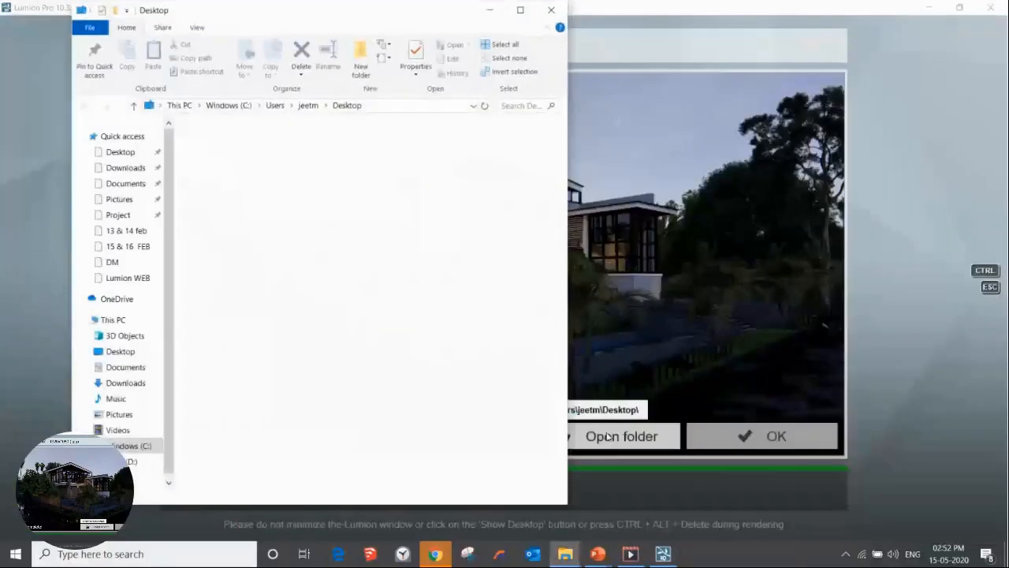
key(super+Up)
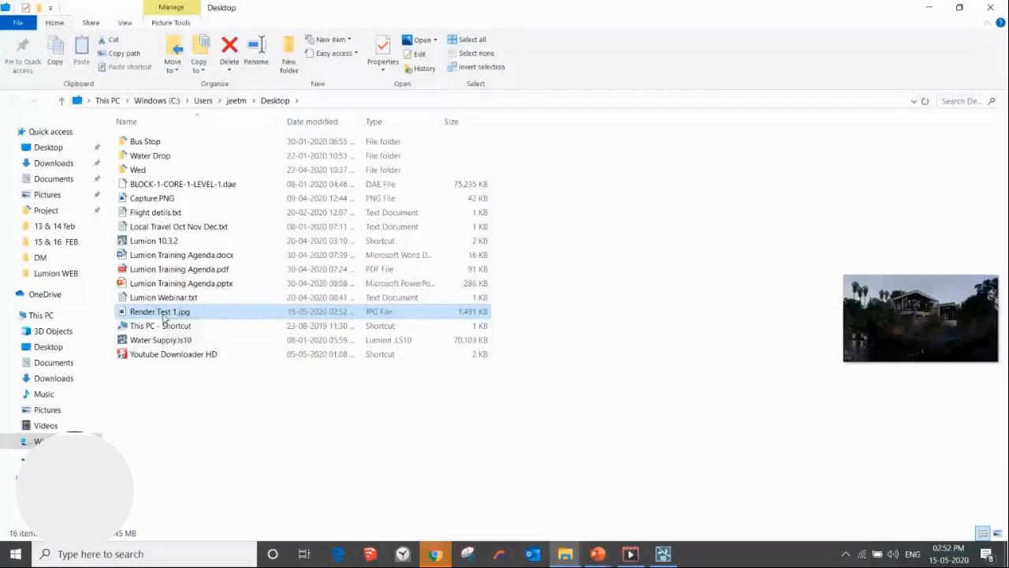
double_click(163, 313)
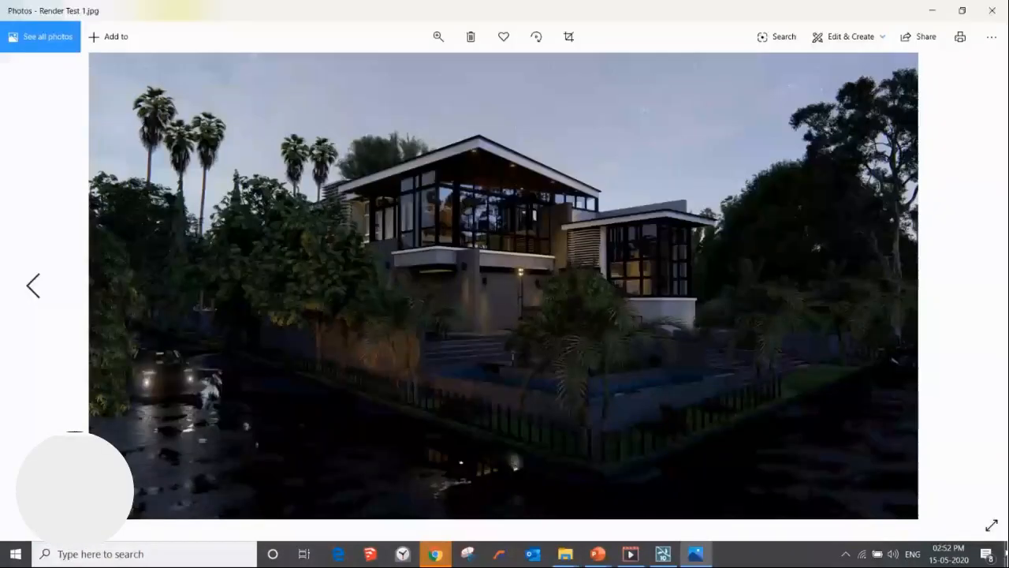
click(992, 526)
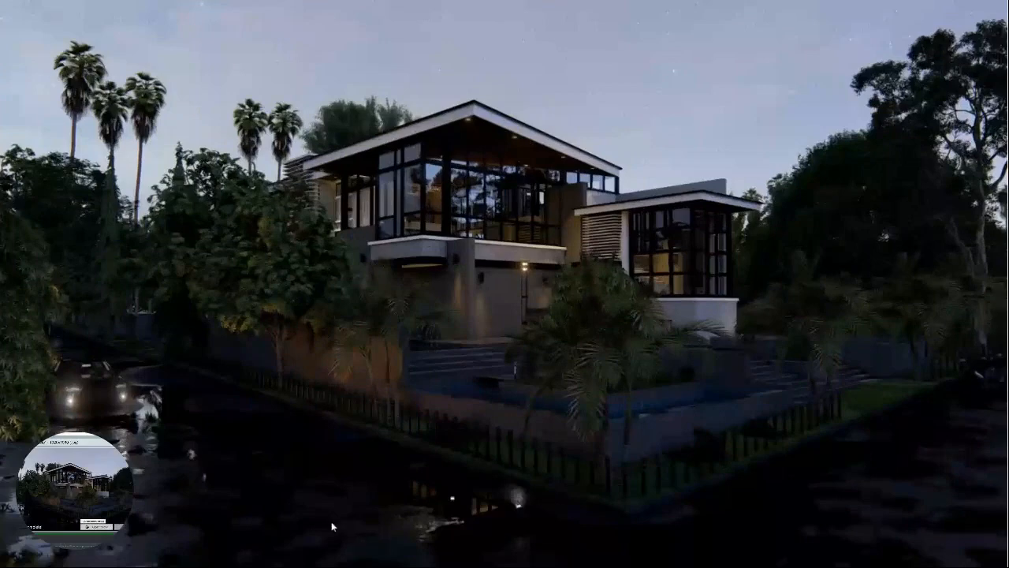
scroll(336, 522, up, 2)
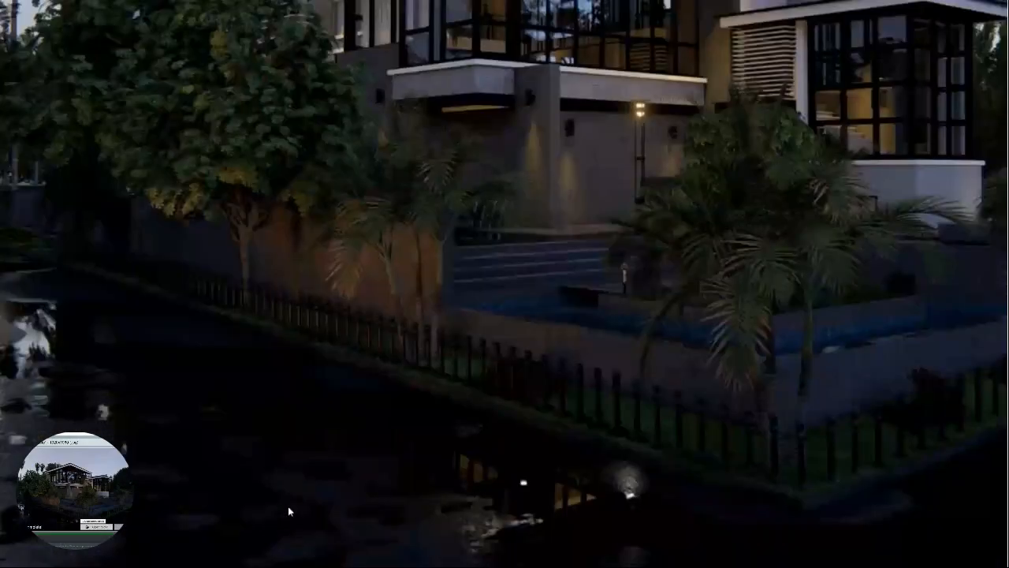